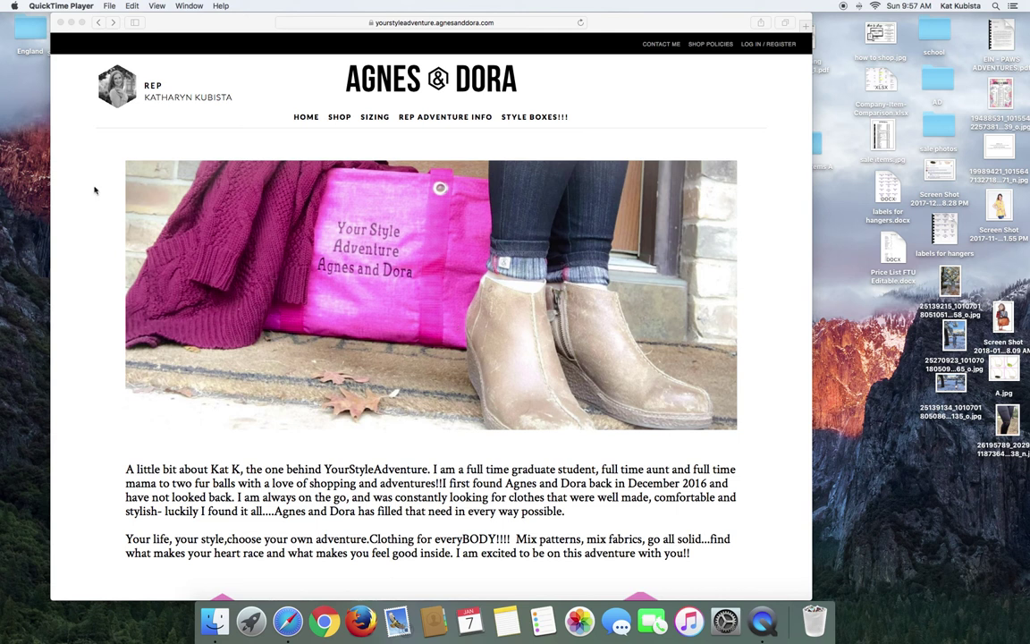
Browse the public rep site, viewing the adventure shop and rep adventure info pages.
scroll(94, 189, "down", 5)
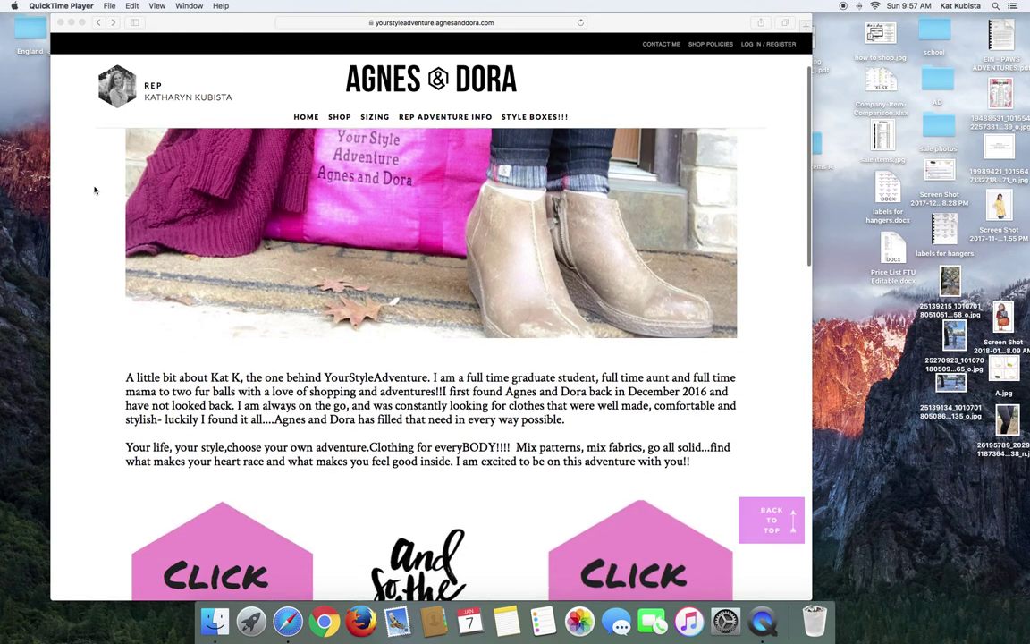
scroll(94, 190, "down", 4)
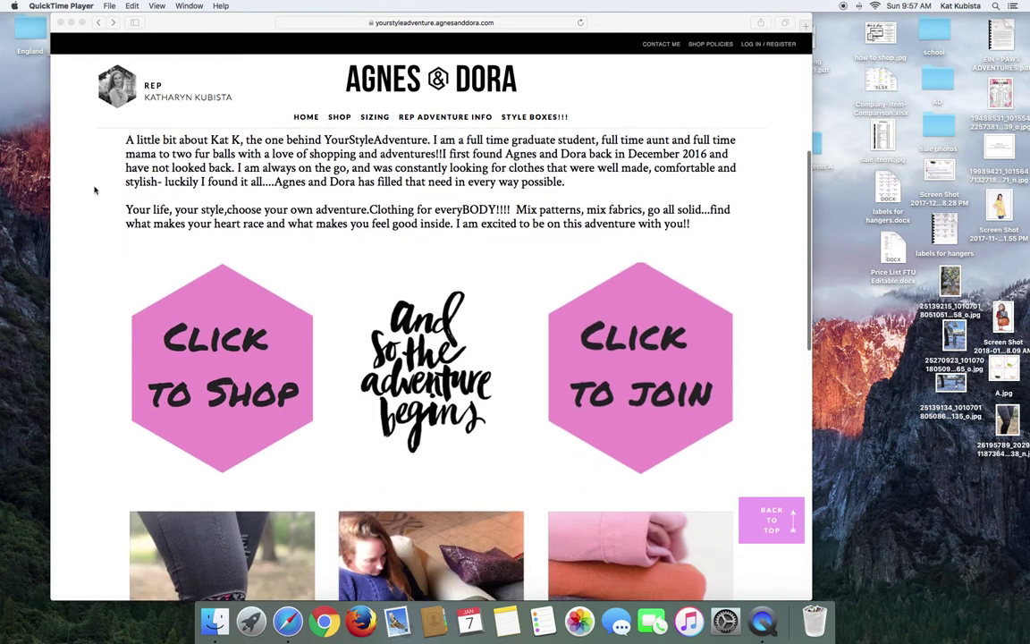
scroll(94, 190, "down", 7)
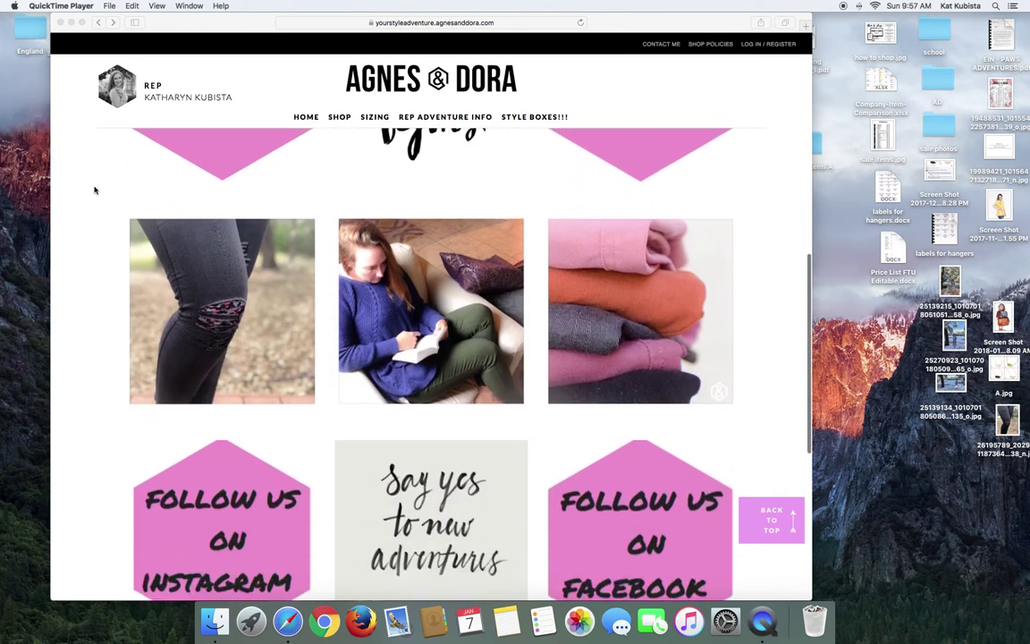
scroll(94, 190, "up", 12)
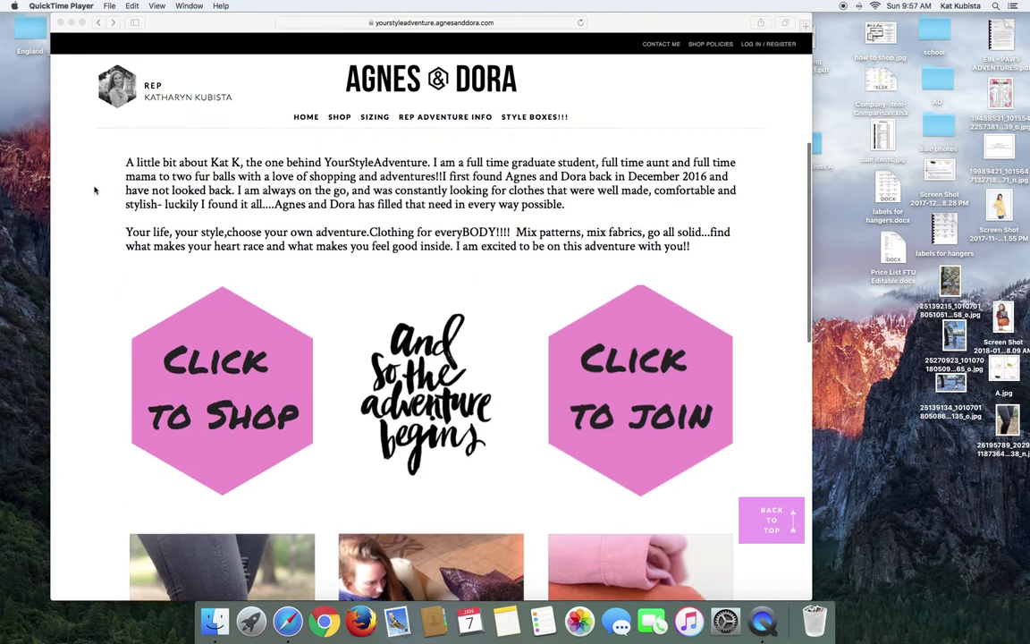
scroll(94, 190, "up", 4)
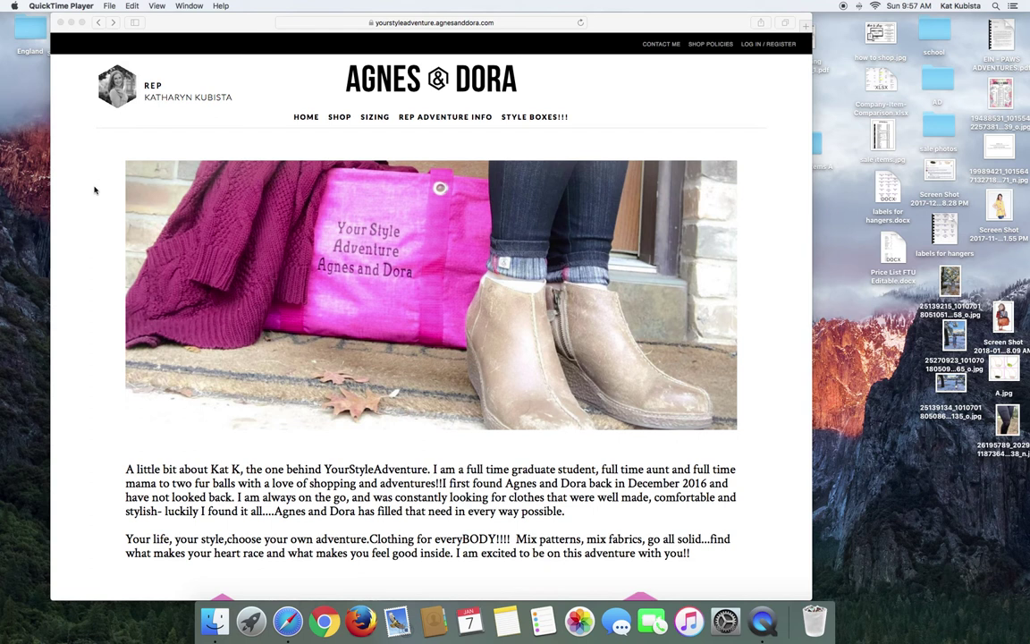
scroll(94, 190, "down", 7)
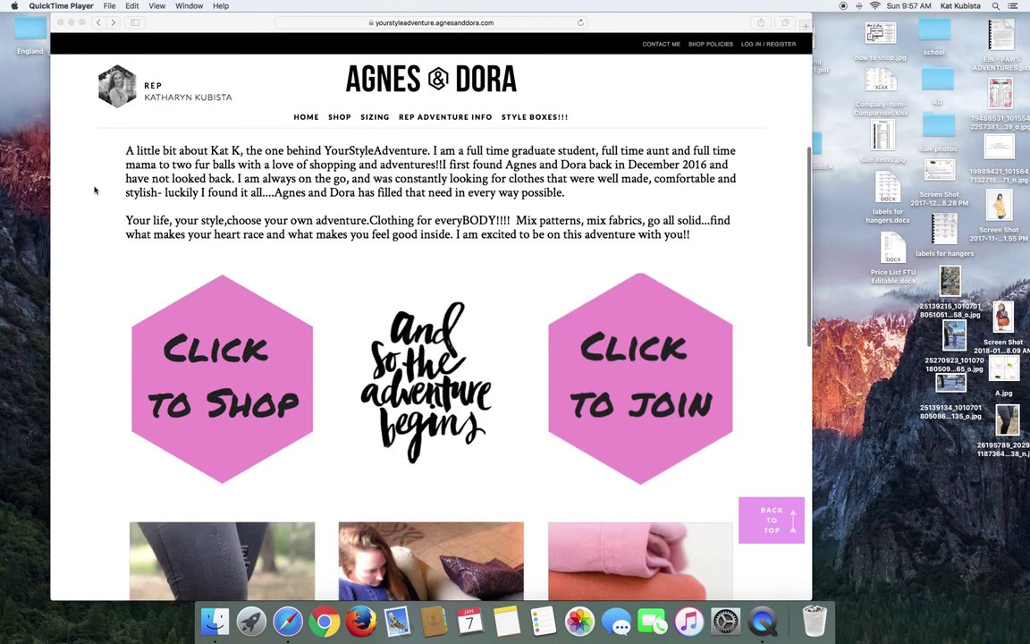
scroll(94, 189, "down", 4)
scroll(94, 190, "down", 2)
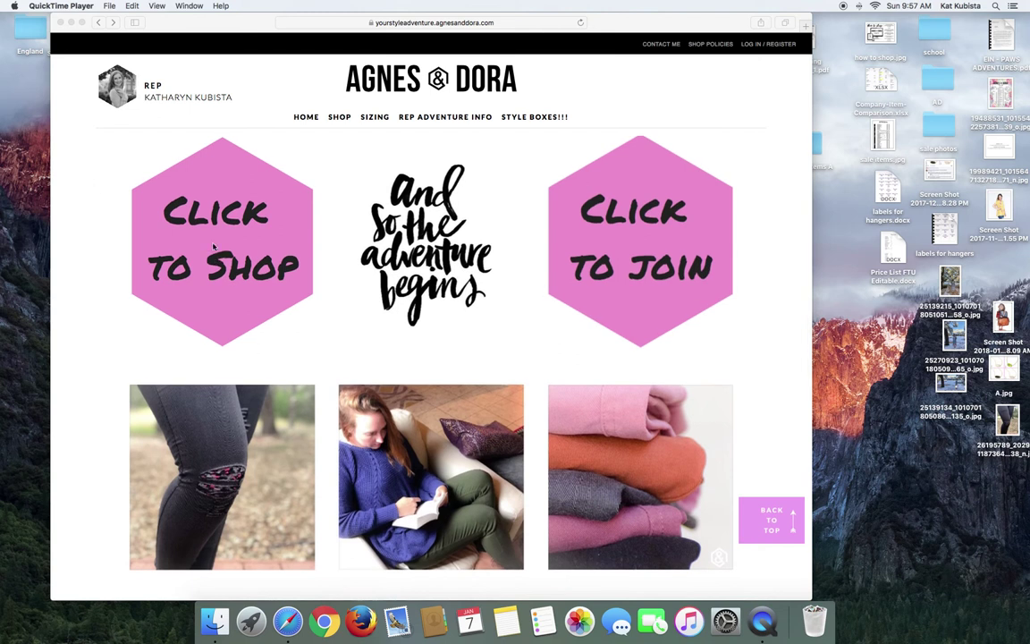
scroll(213, 247, "up", 1)
left_click(224, 250)
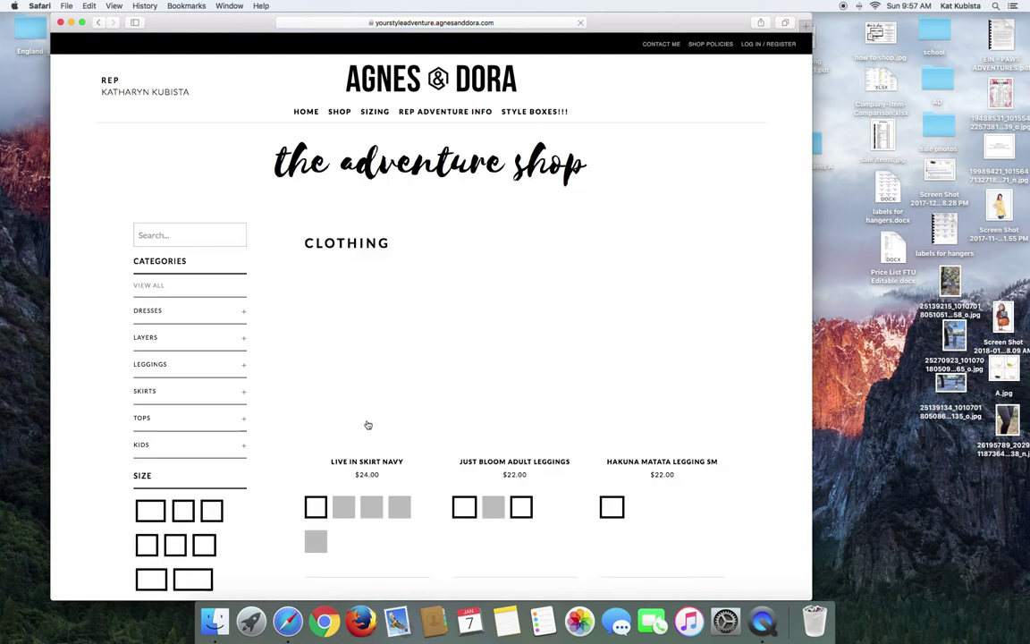
left_click(306, 117)
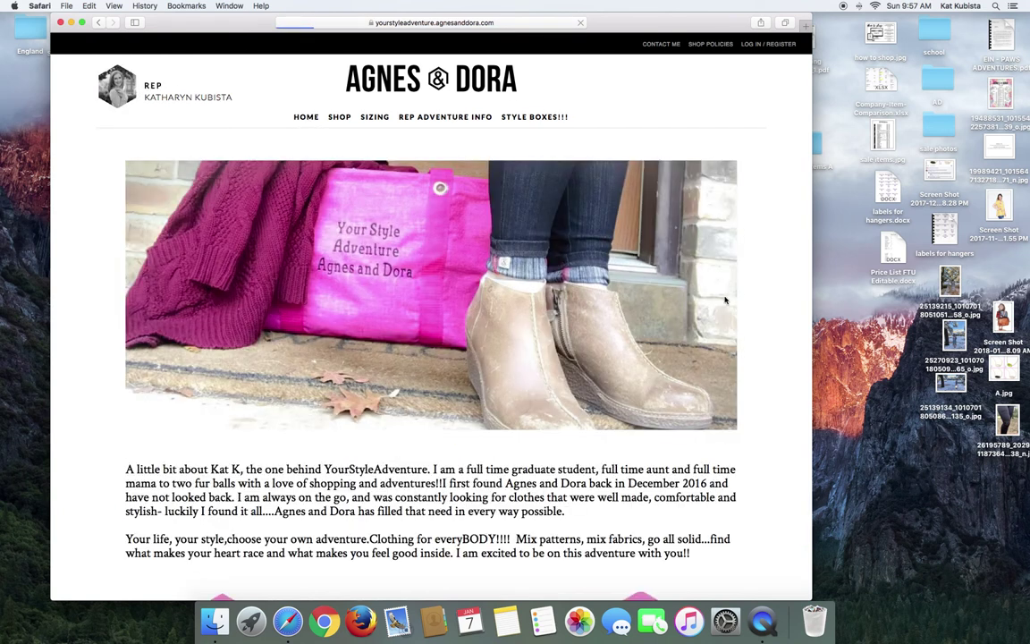
scroll(690, 328, "down", 5)
left_click(593, 353)
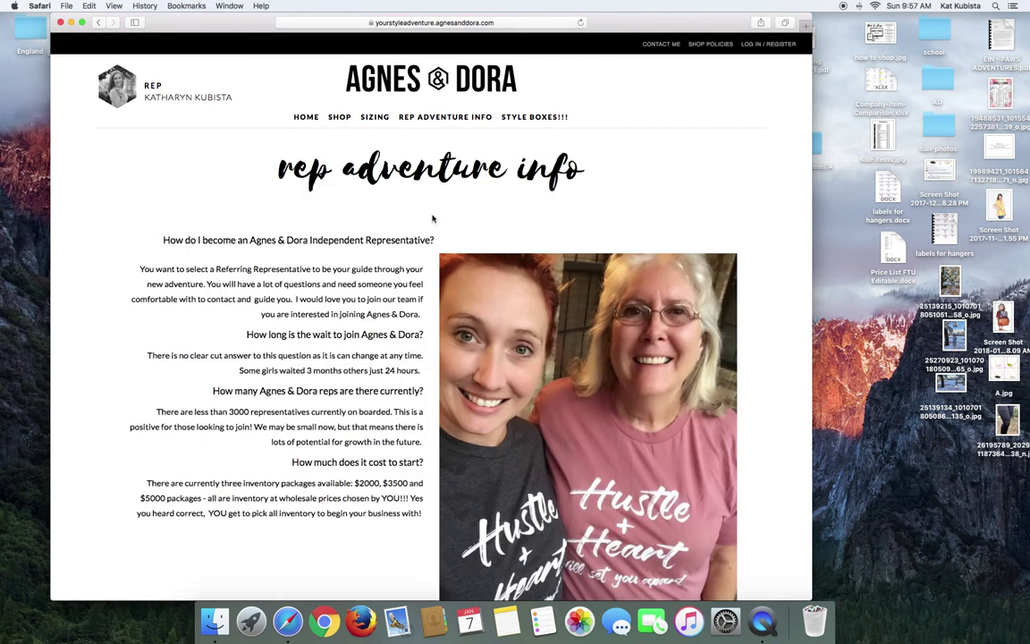
left_click(306, 118)
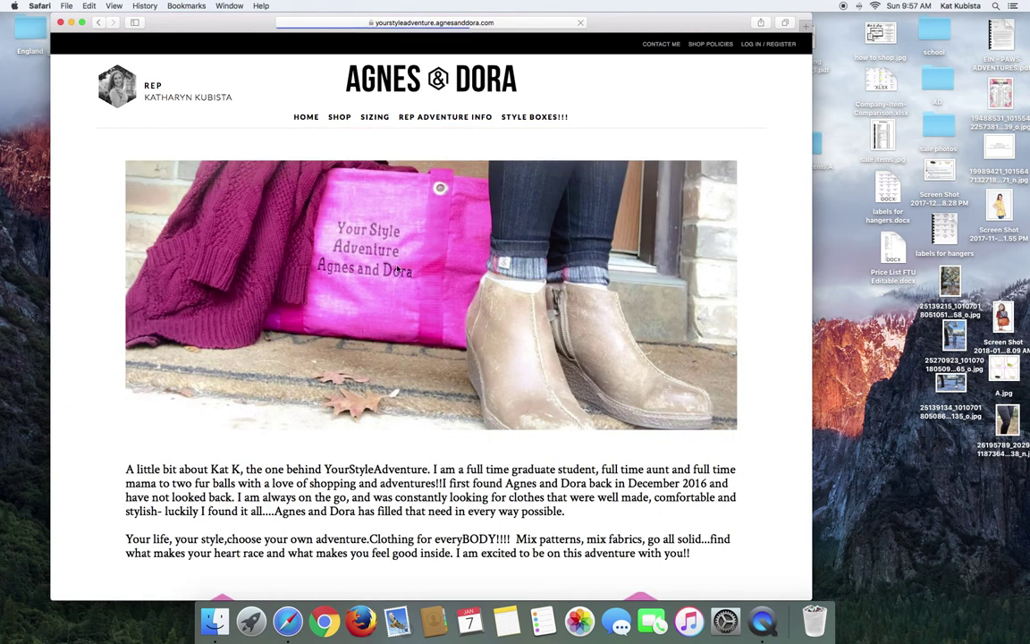
Check the site's linked Instagram profile and Facebook group.
scroll(459, 339, "down", 10)
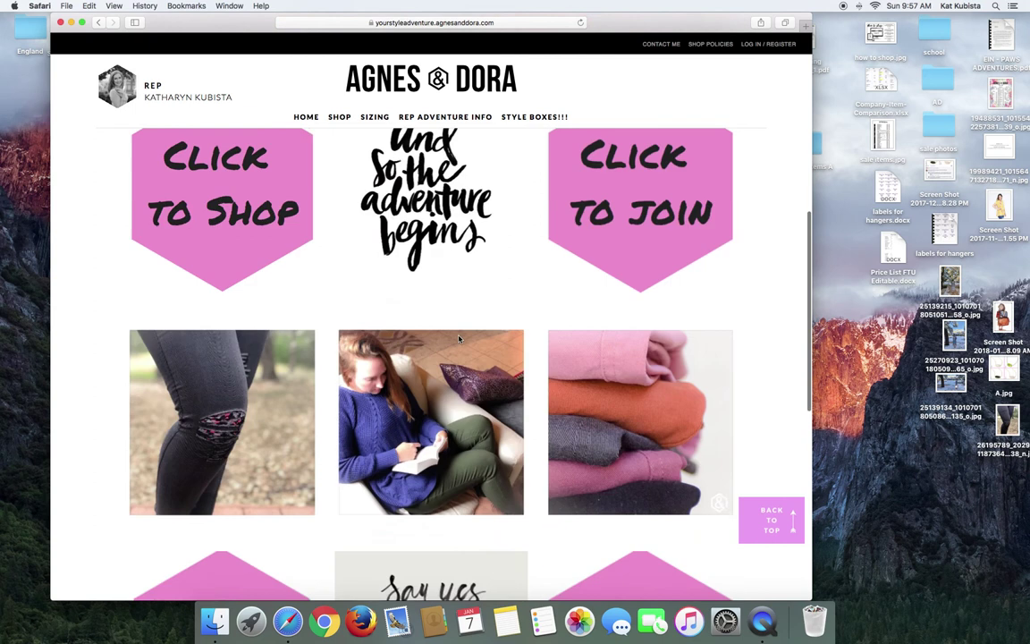
scroll(458, 339, "down", 3)
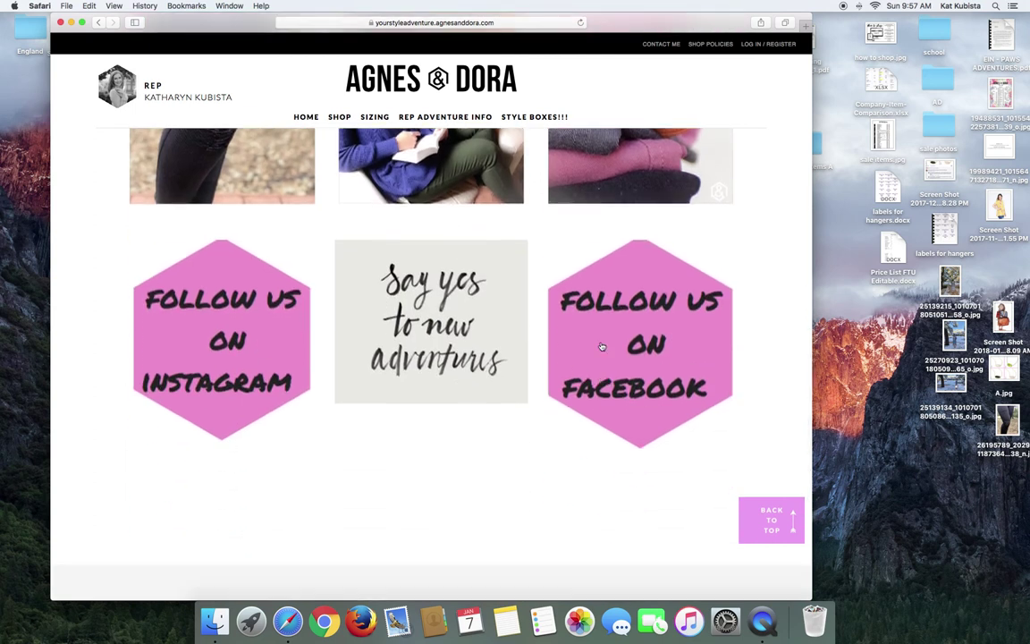
scroll(602, 347, "up", 3)
scroll(602, 347, "up", 5)
scroll(602, 346, "down", 6)
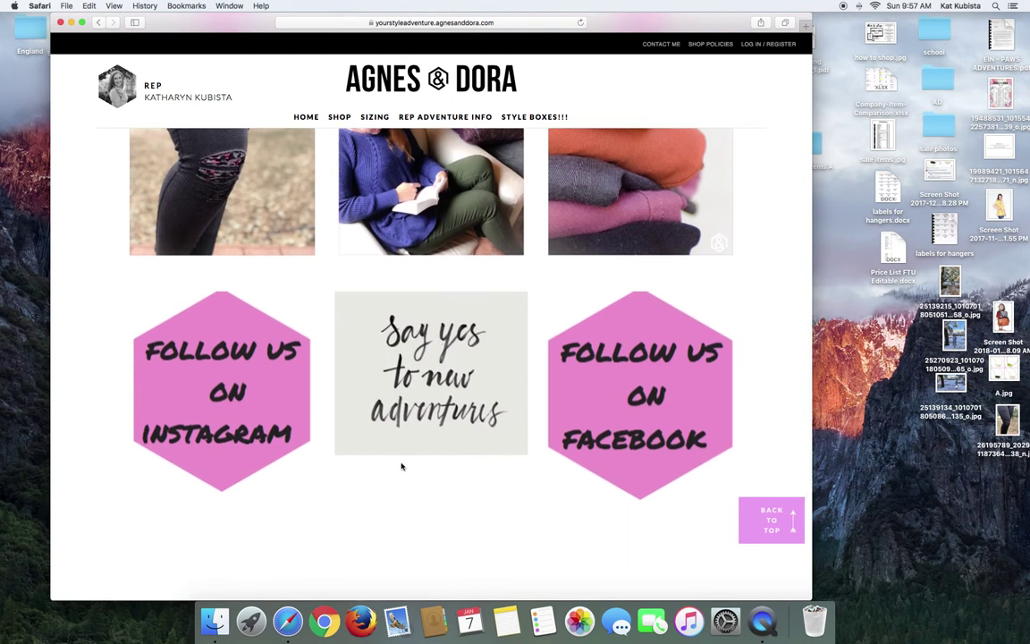
left_click(231, 343)
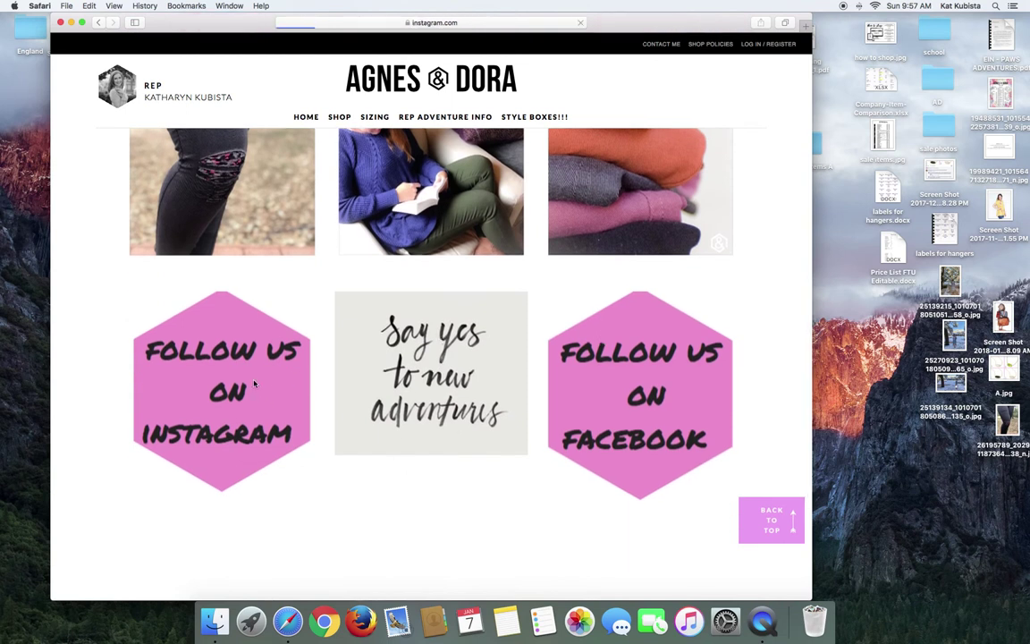
scroll(254, 384, "down", 1)
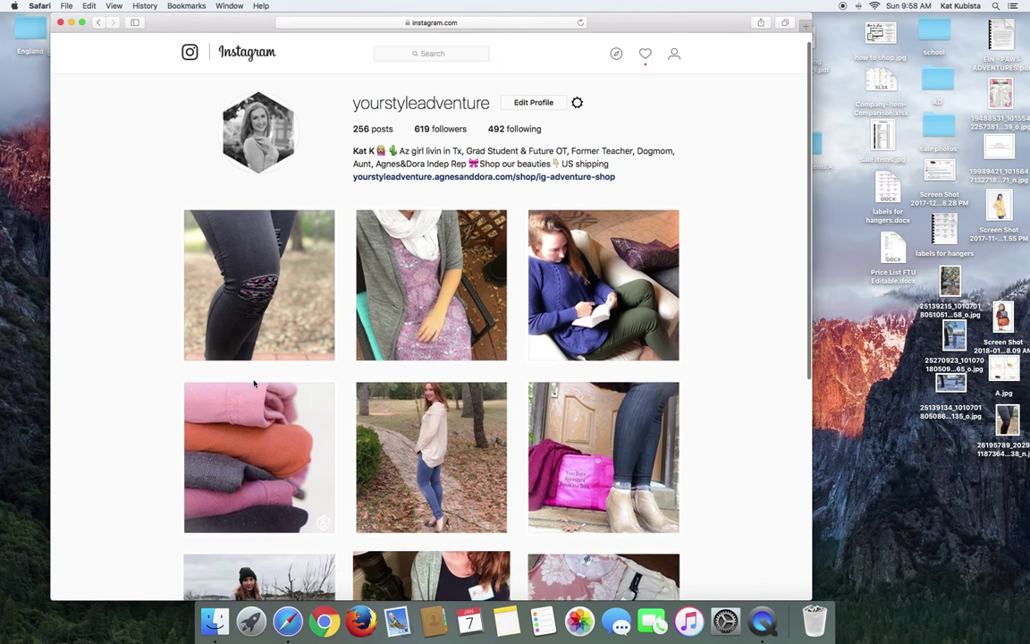
left_click(98, 22)
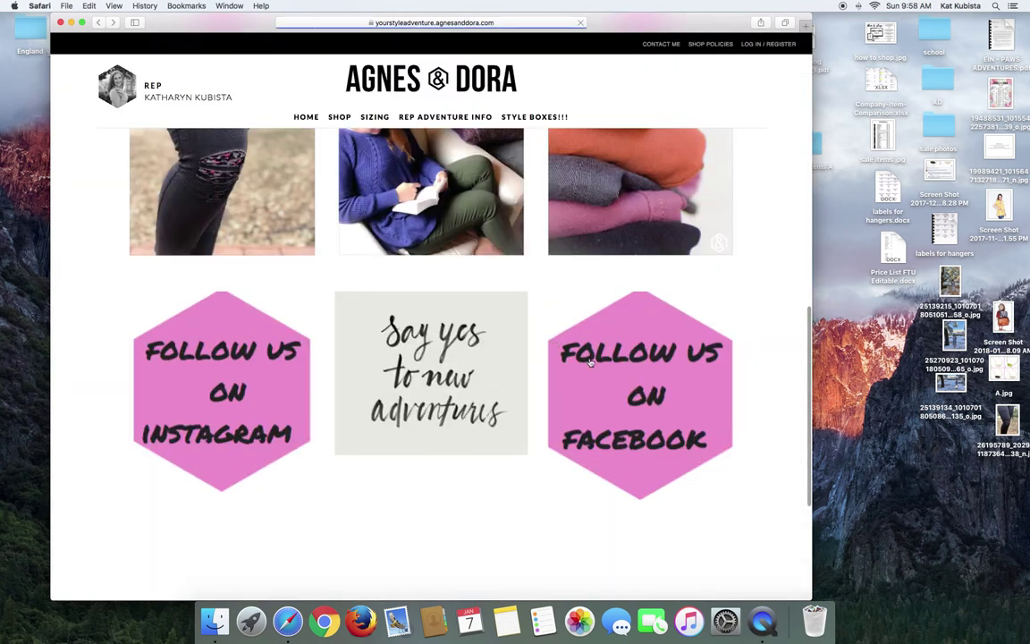
left_click(594, 362)
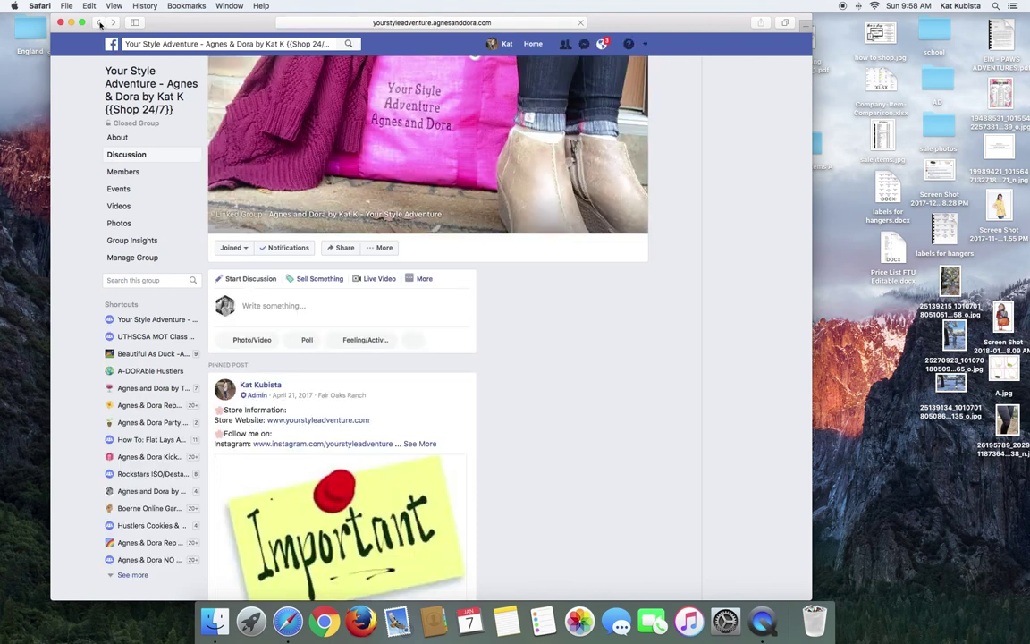
scroll(586, 253, "up", 10)
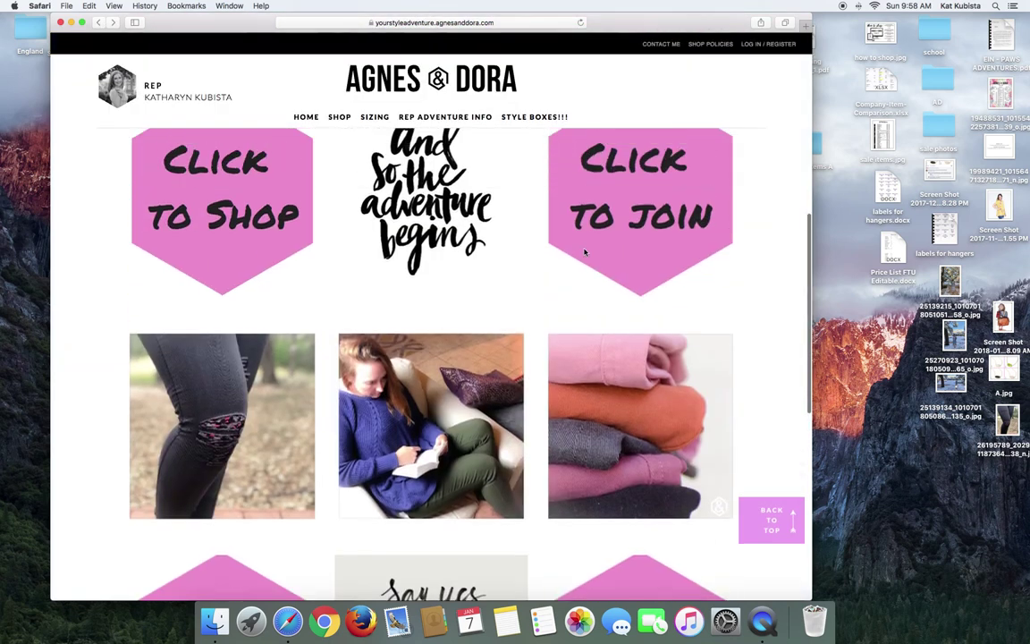
scroll(586, 253, "up", 5)
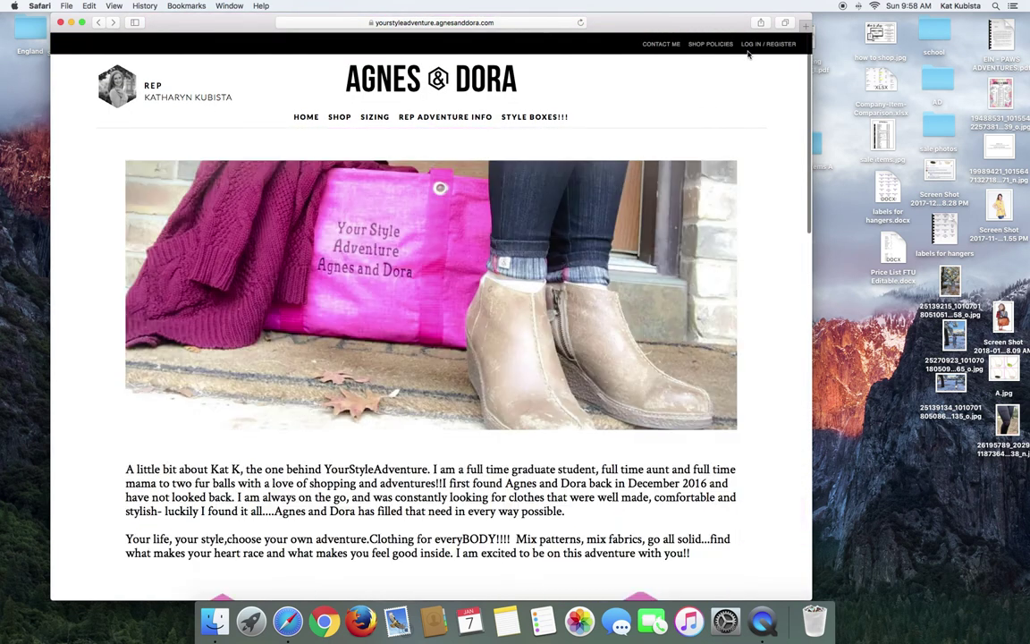
Sign in to the back office, review the my website page sections, and open the HOME page editor.
left_click(758, 45)
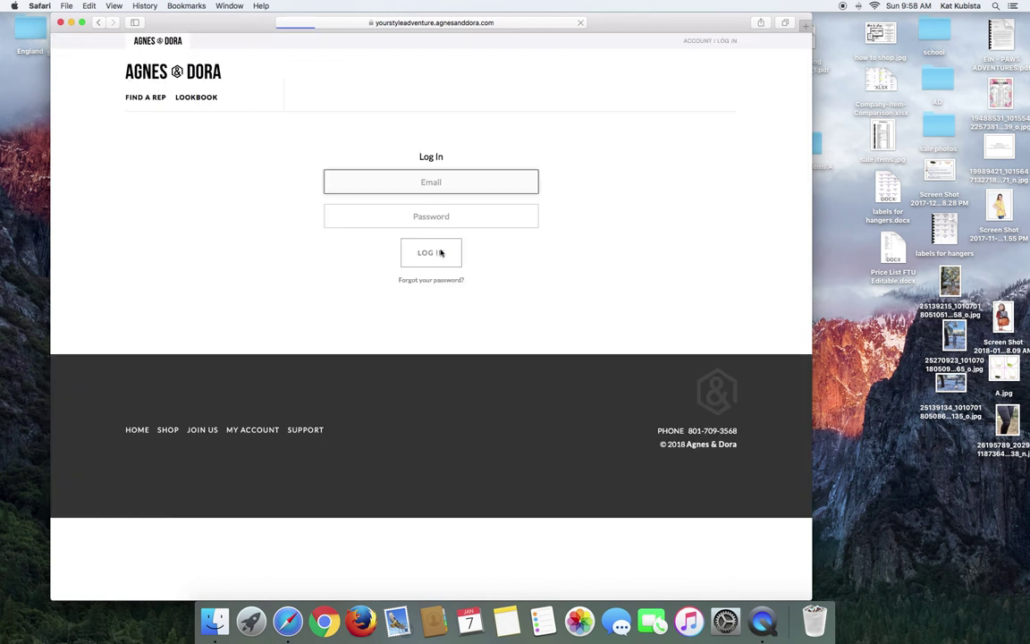
left_click(440, 254)
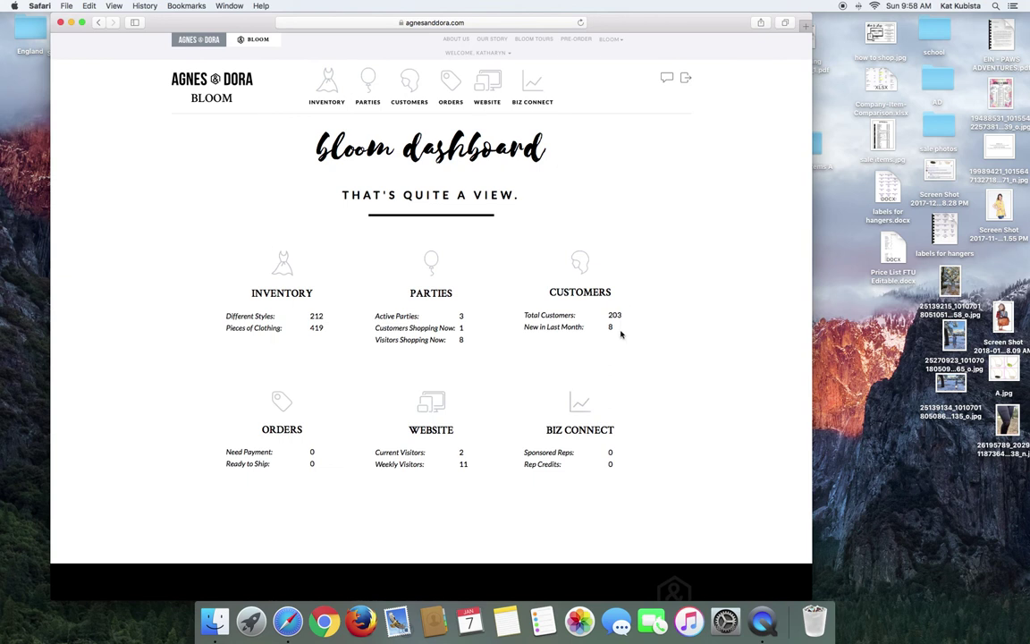
left_click(489, 84)
scroll(489, 83, "down", 5)
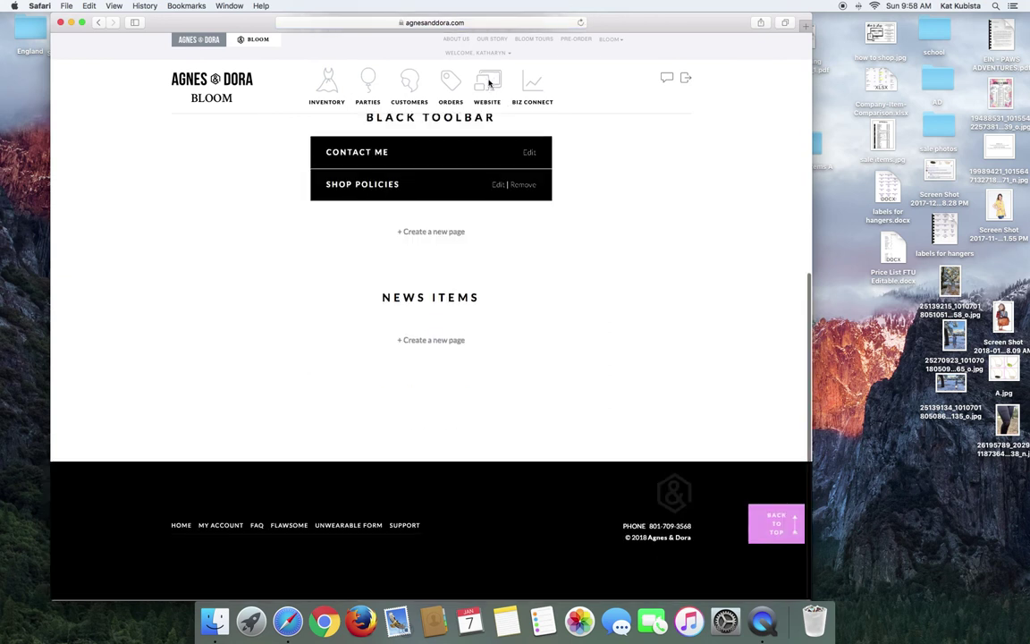
scroll(416, 216, "up", 4)
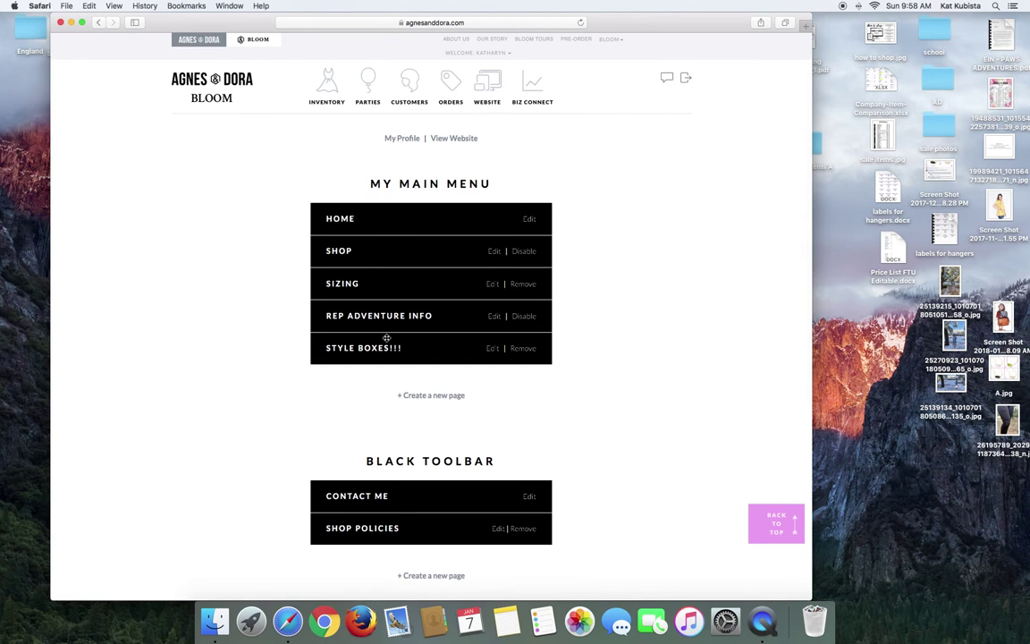
scroll(276, 340, "down", 3)
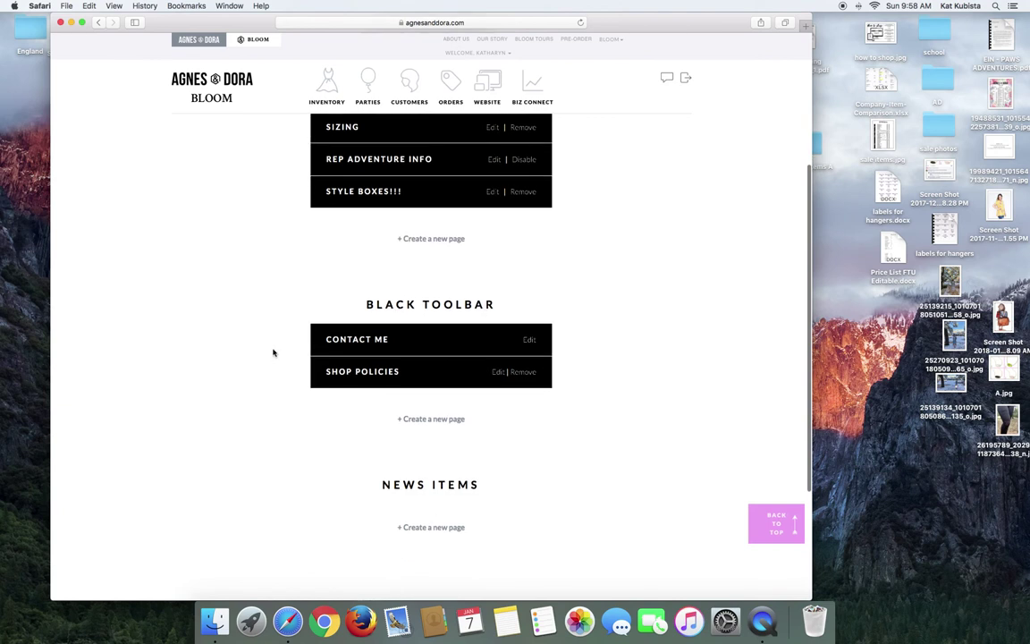
scroll(274, 353, "up", 4)
scroll(274, 352, "up", 1)
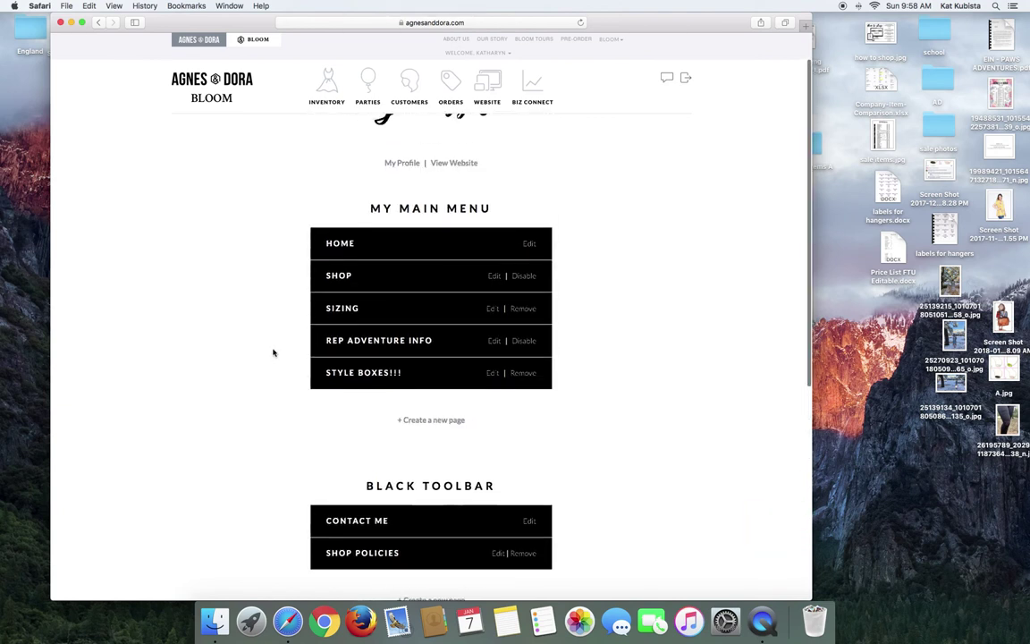
scroll(274, 352, "down", 2)
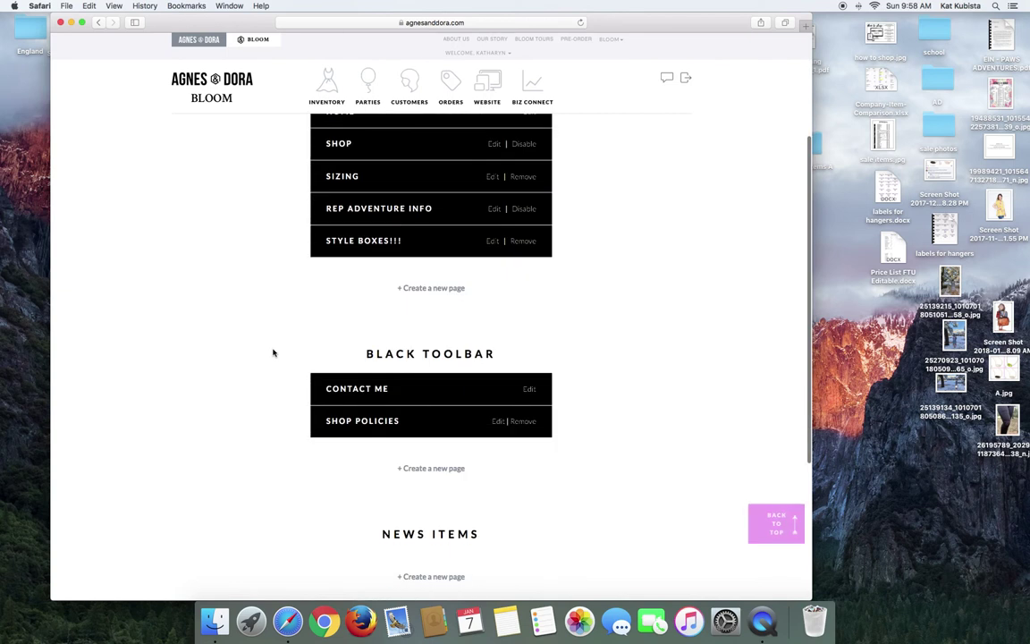
scroll(273, 353, "up", 2)
scroll(273, 353, "up", 1)
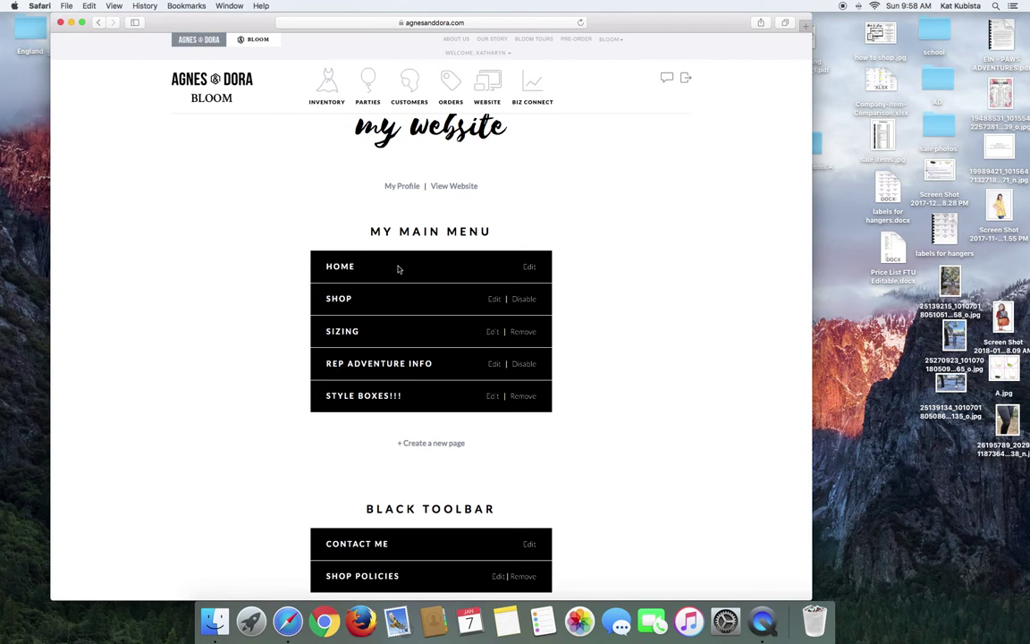
left_click(528, 270)
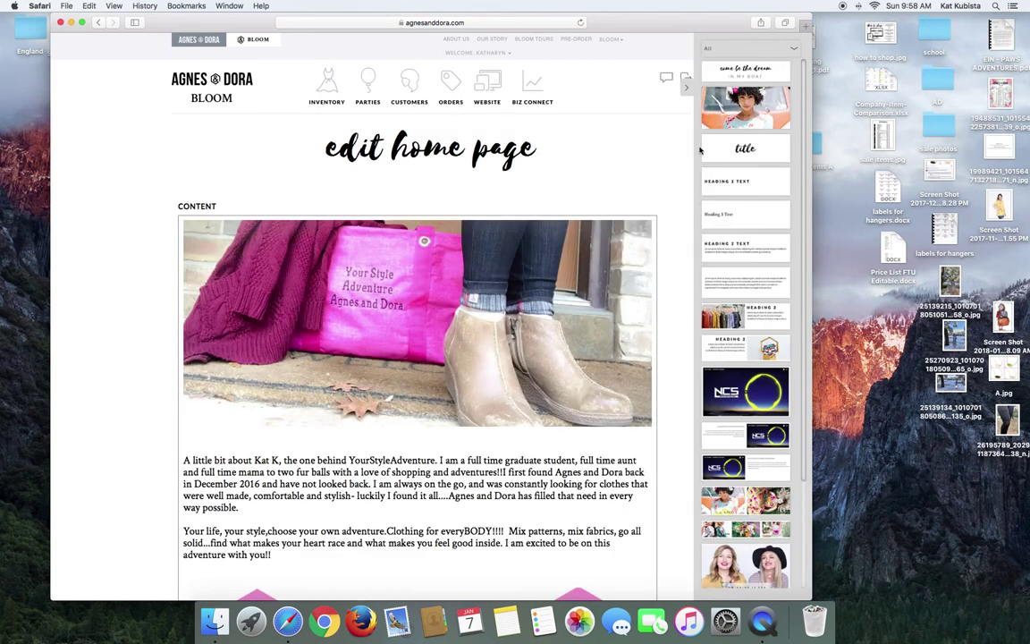
Exit the home page editor and return to the my website overview.
mouse_move(729, 467)
left_mouse_down()
mouse_move(680, 393)
mouse_move(671, 418)
mouse_move(744, 474)
left_mouse_up()
scroll(749, 483, "down", 4)
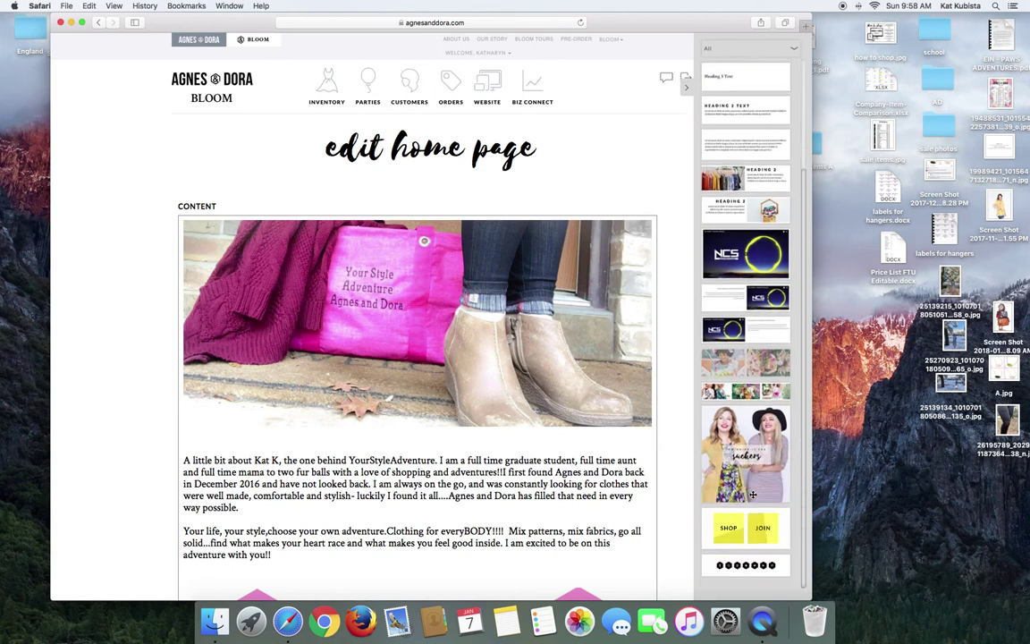
scroll(751, 465, "up", 4)
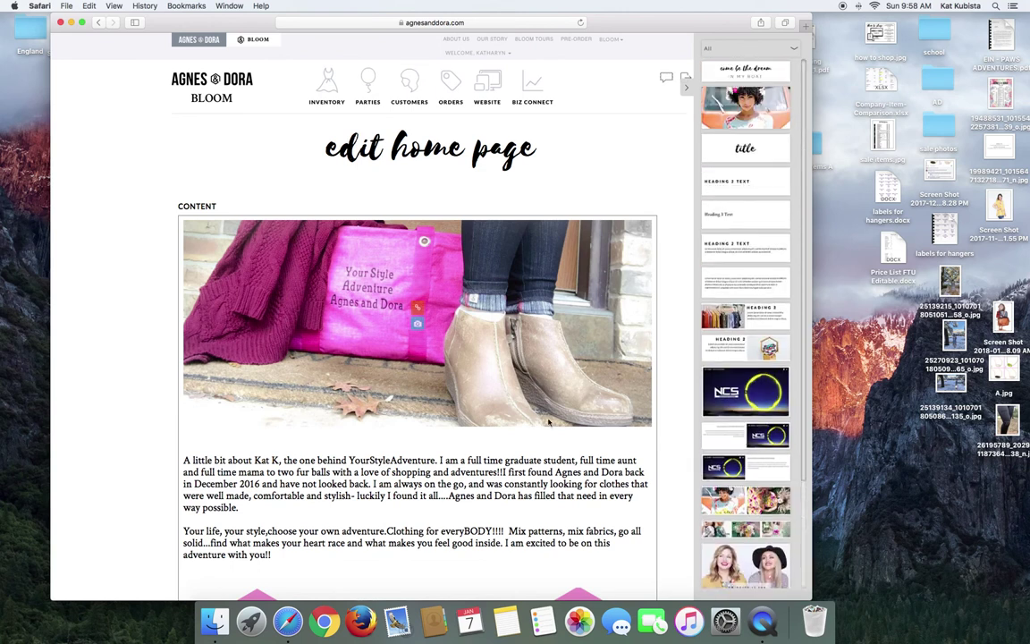
scroll(533, 425, "down", 3)
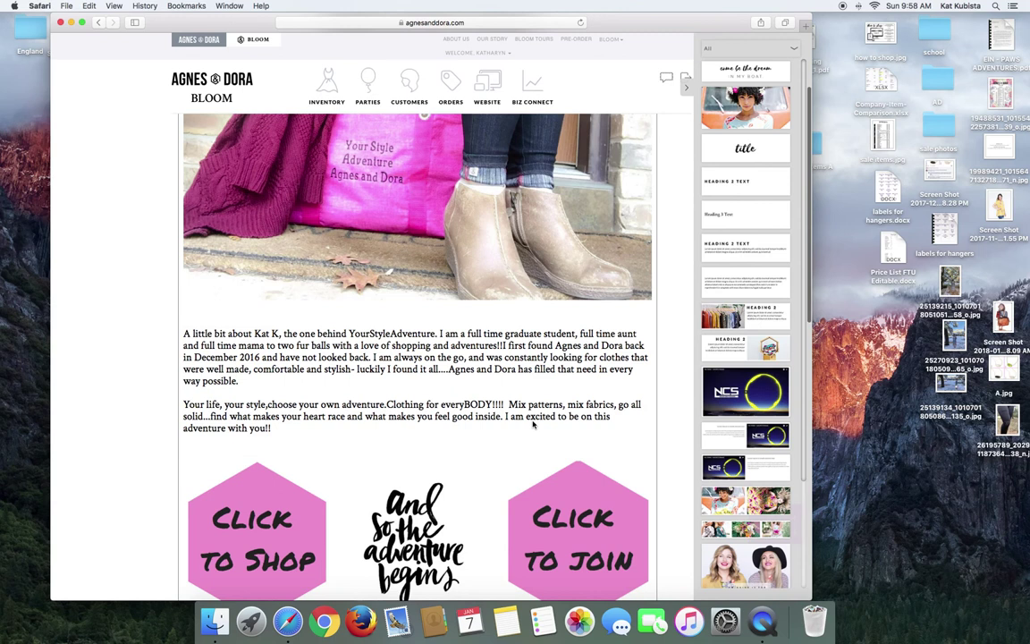
left_click(488, 89)
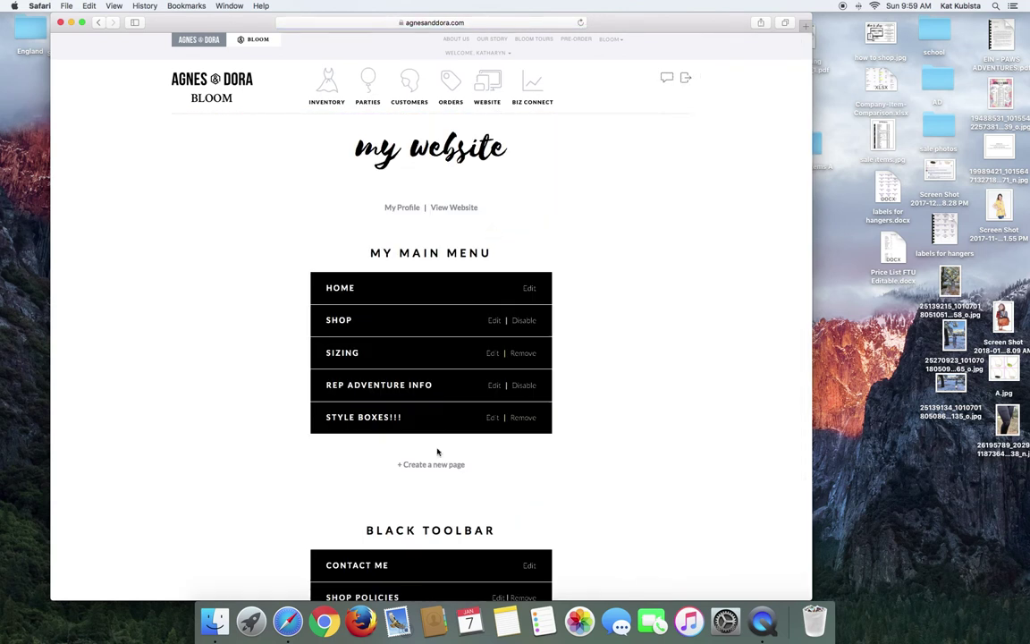
Create a new page titled HOW TO and drop a sample photo block into its content.
left_click(436, 464)
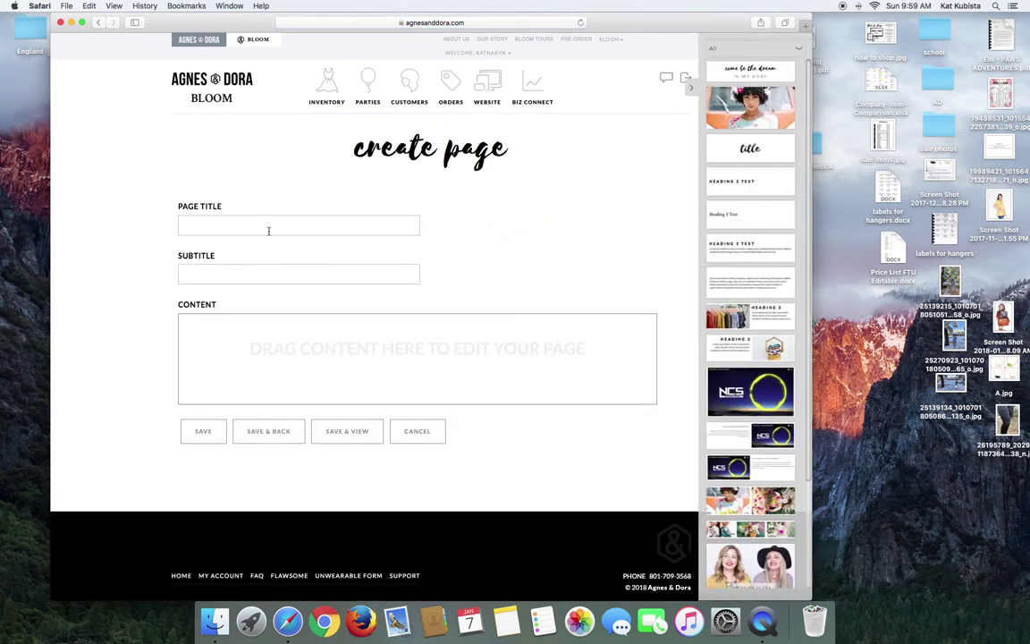
left_click(268, 230)
type("HOW TO")
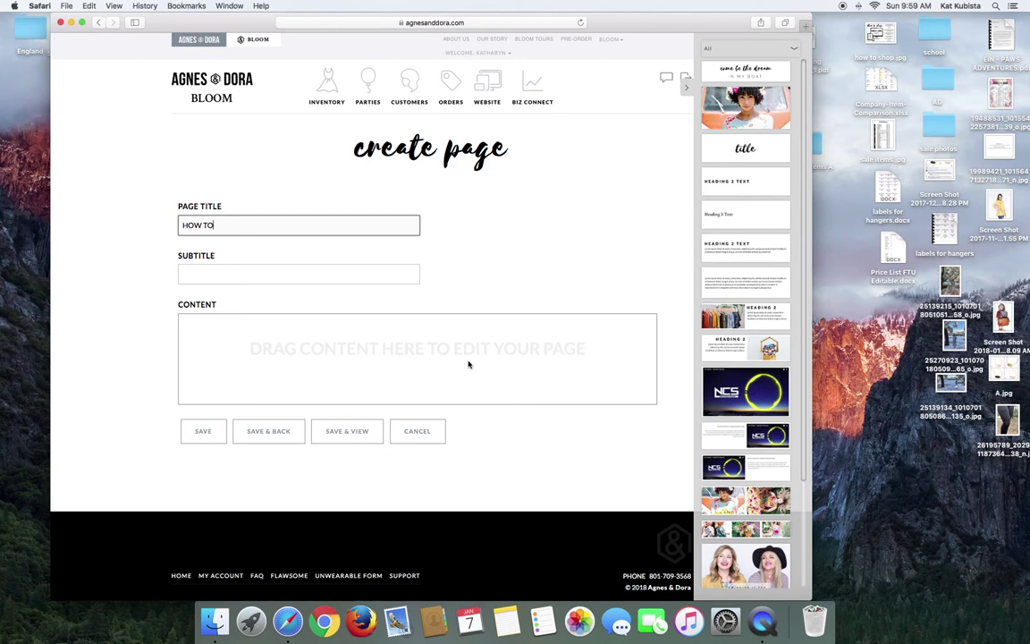
left_click_drag(745, 143, 395, 348)
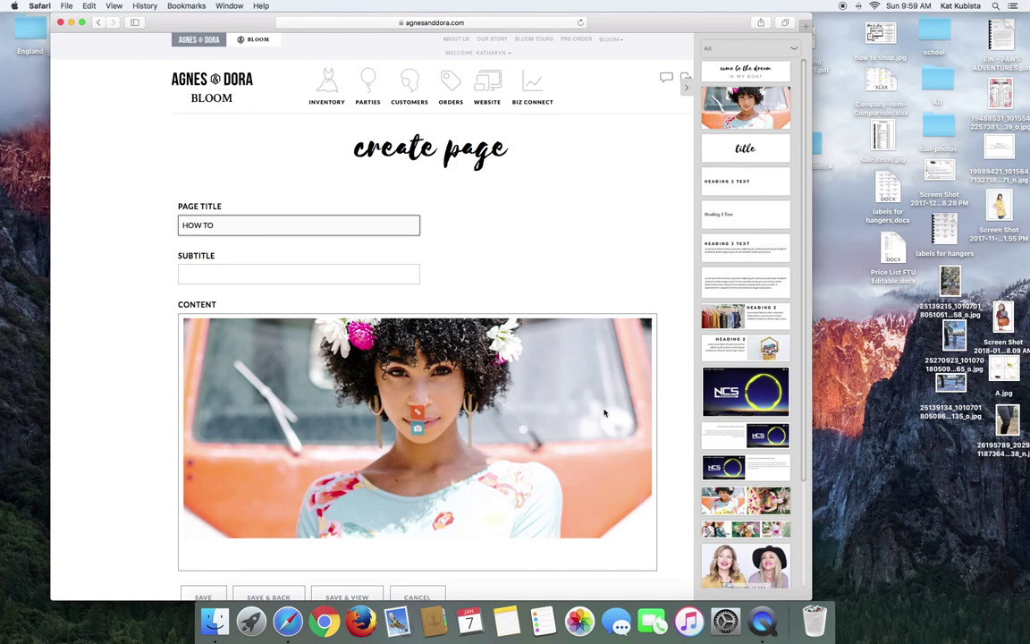
Upload the snowy woodland photo from the Desktop into the photo block.
left_click(417, 431)
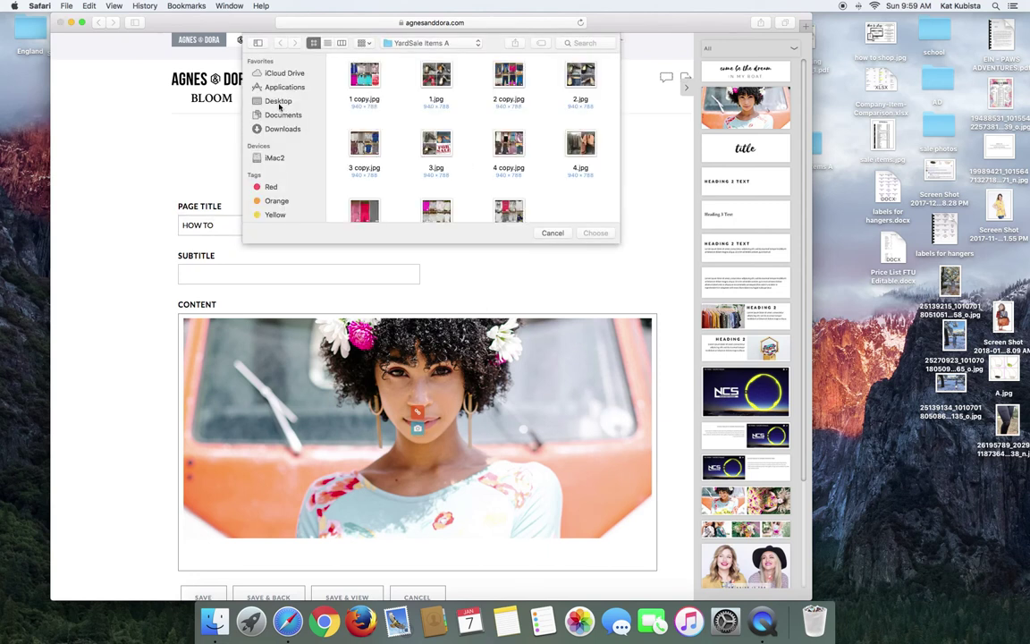
left_click(278, 101)
scroll(529, 121, "up", 1)
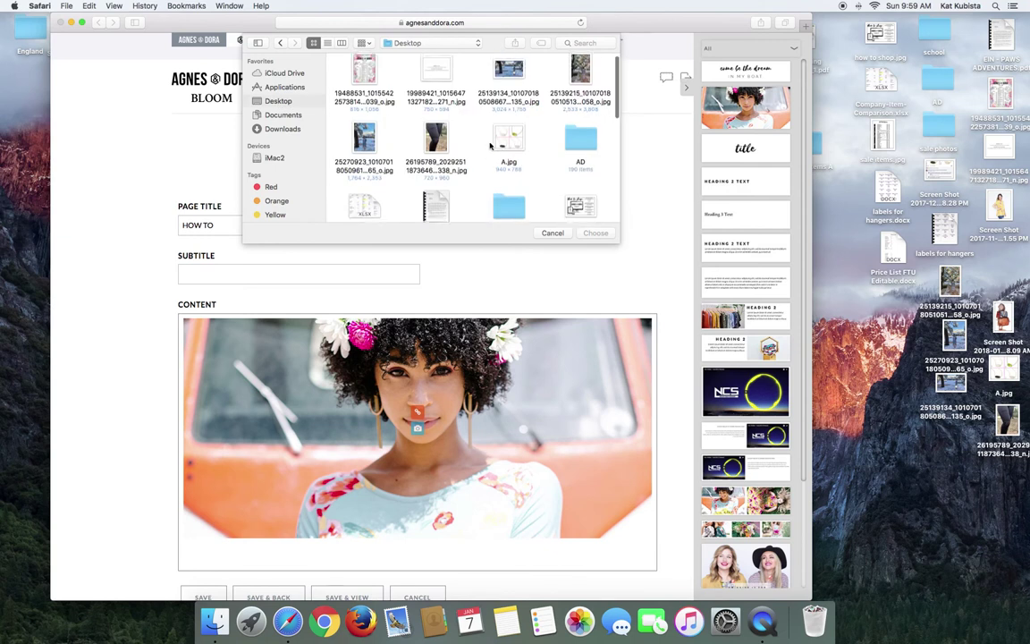
left_click(523, 90)
left_click(595, 233)
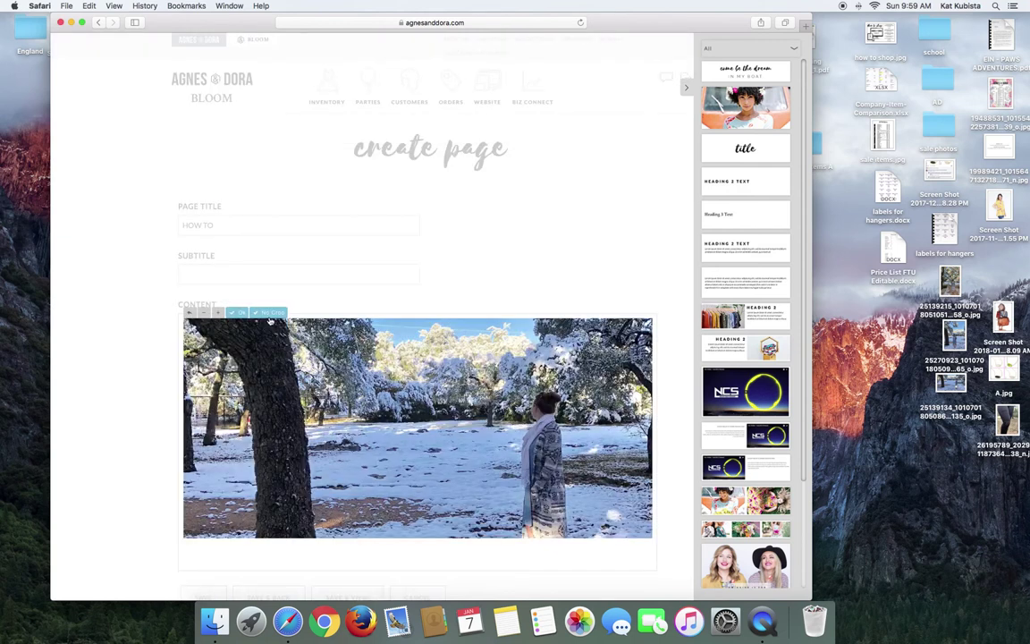
left_click(259, 301)
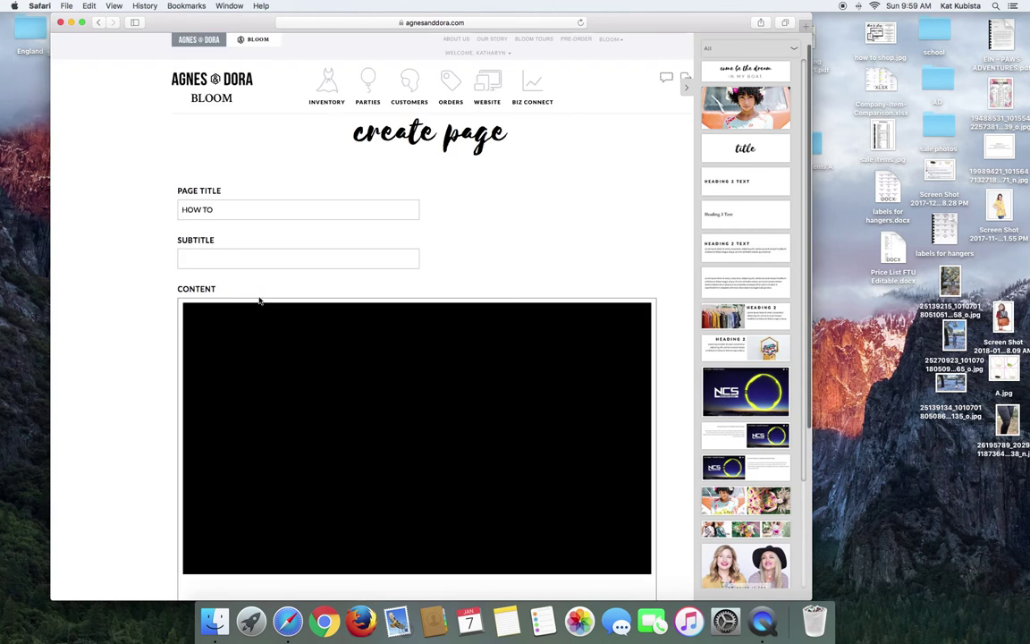
Re-upload the snow photo after the block went black, leaving it uncropped.
left_click(418, 438)
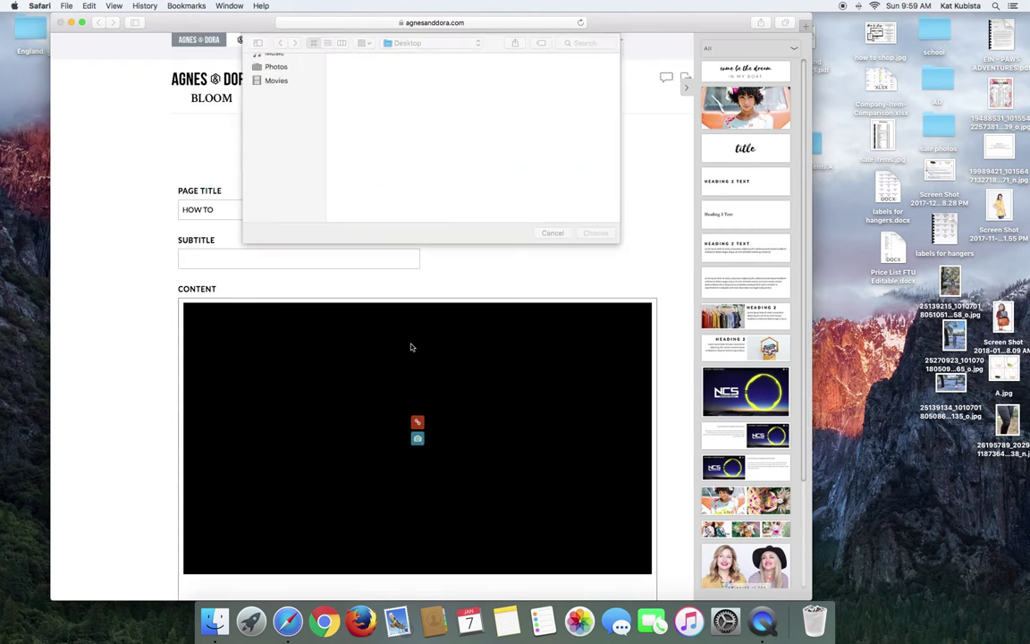
left_click(508, 78)
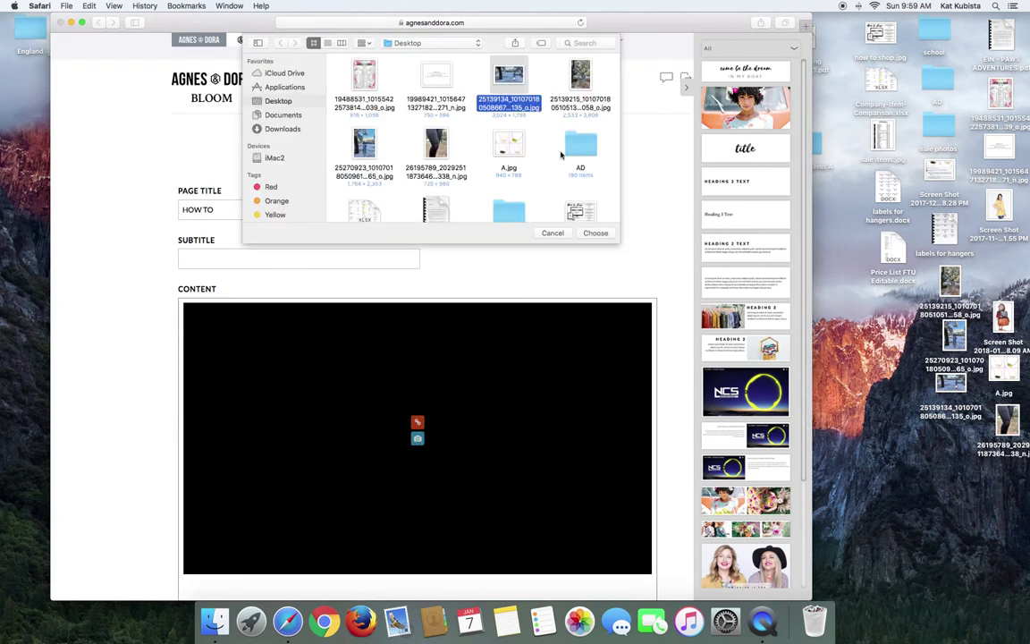
left_click(596, 234)
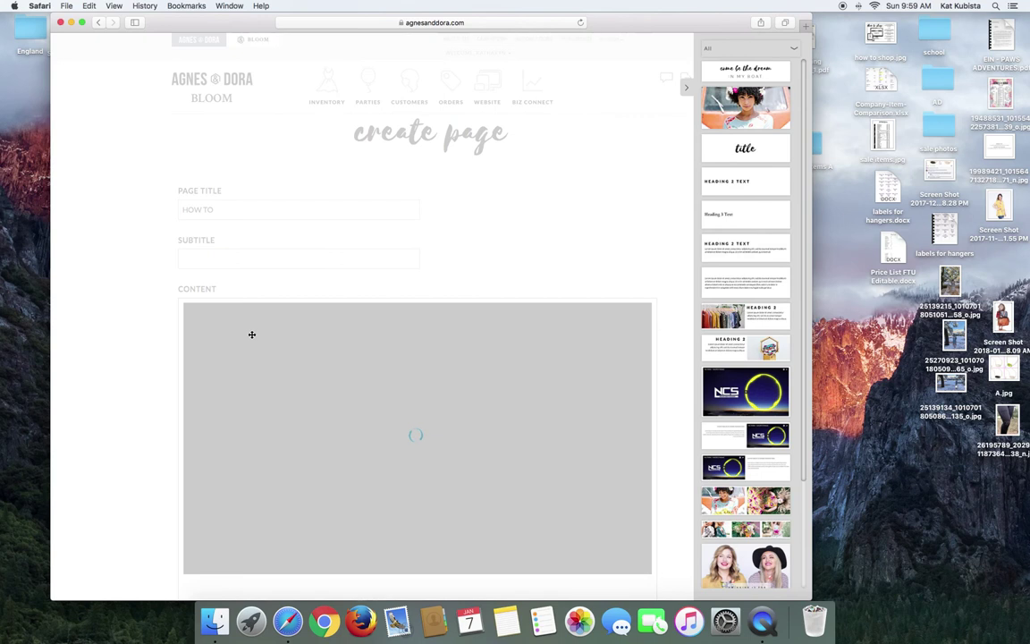
left_click(235, 296)
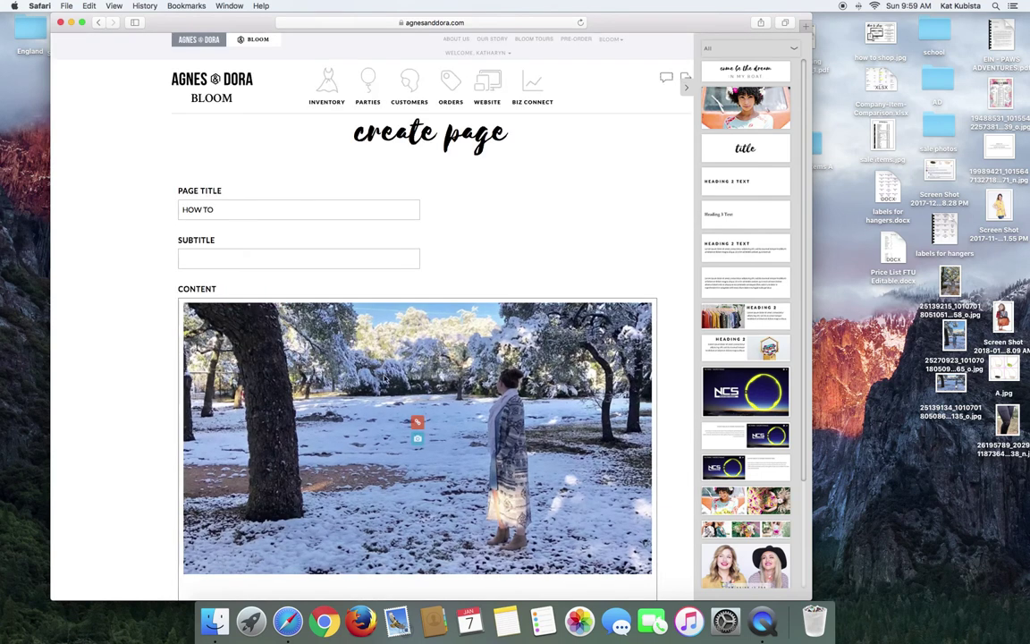
scroll(384, 378, "down", 3)
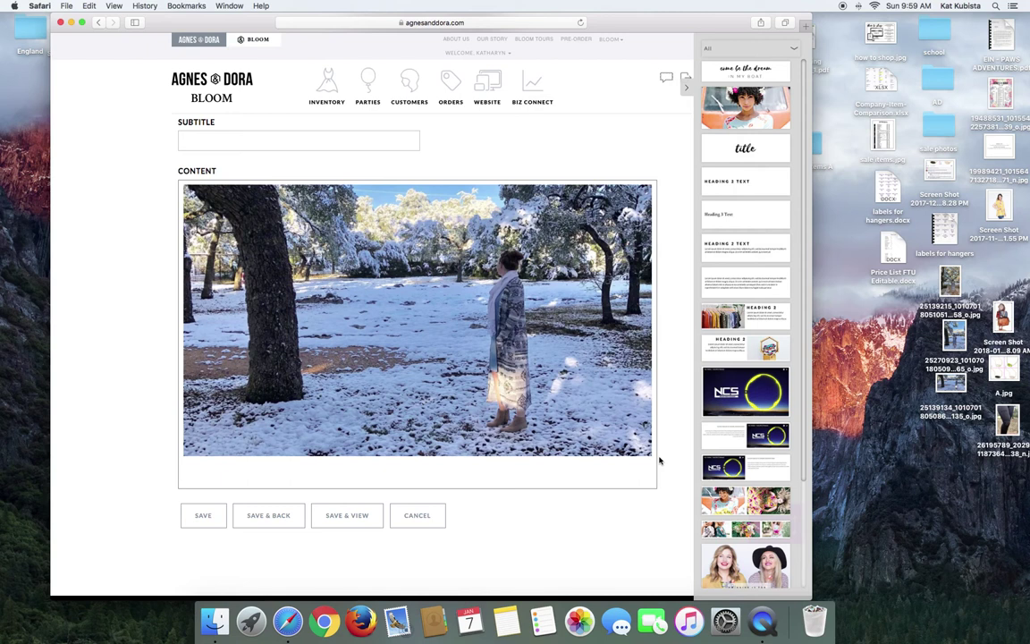
Add the 'come be the dream' banner below the photo and change its heading to hahahaha.
scroll(659, 461, "down", 2)
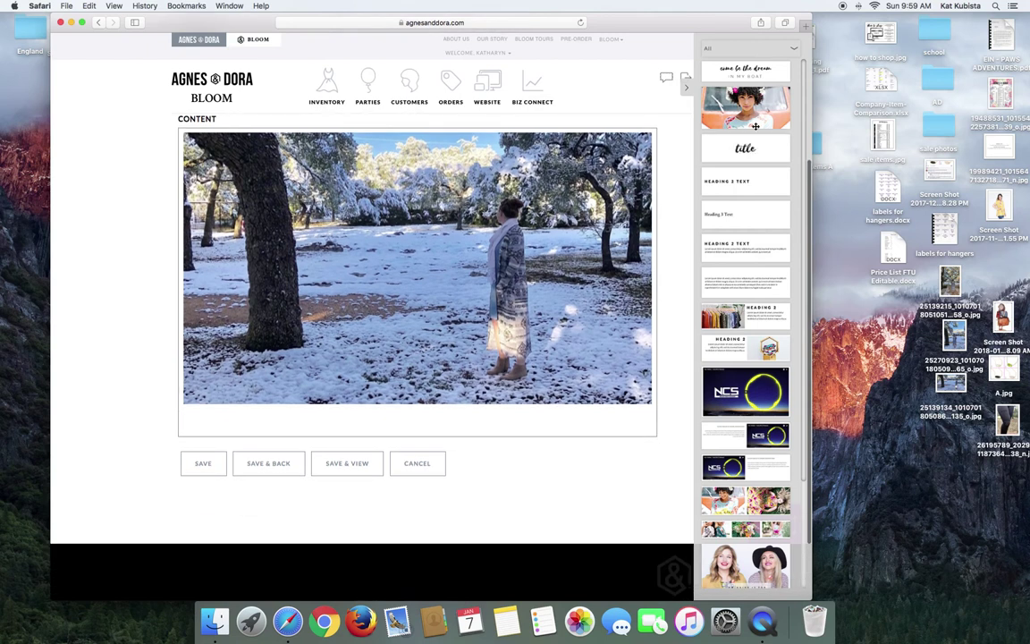
scroll(746, 76, "up", 3)
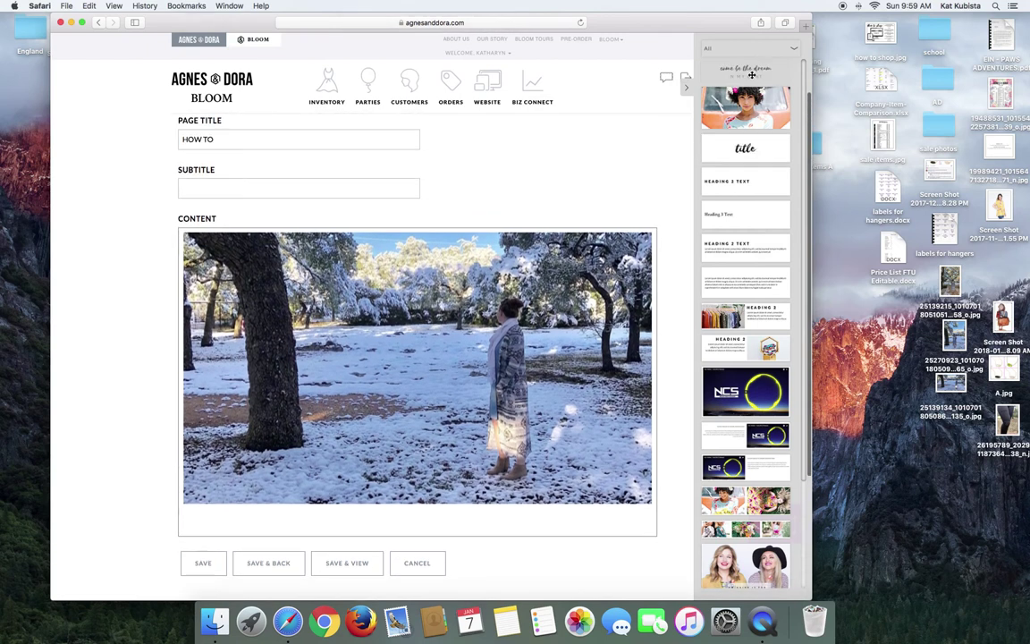
left_click_drag(752, 74, 453, 519)
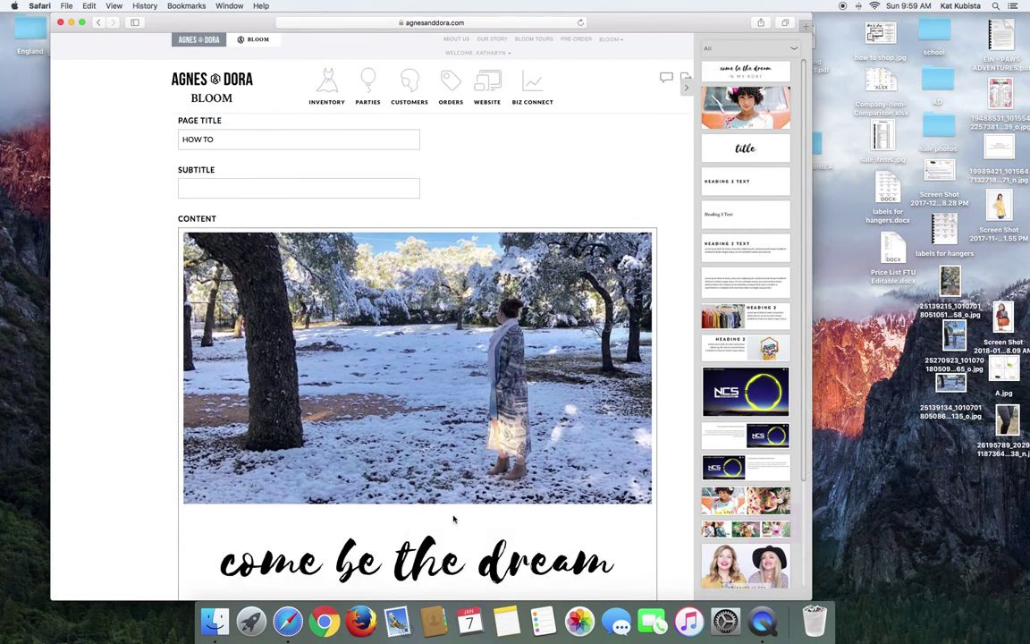
scroll(454, 519, "down", 4)
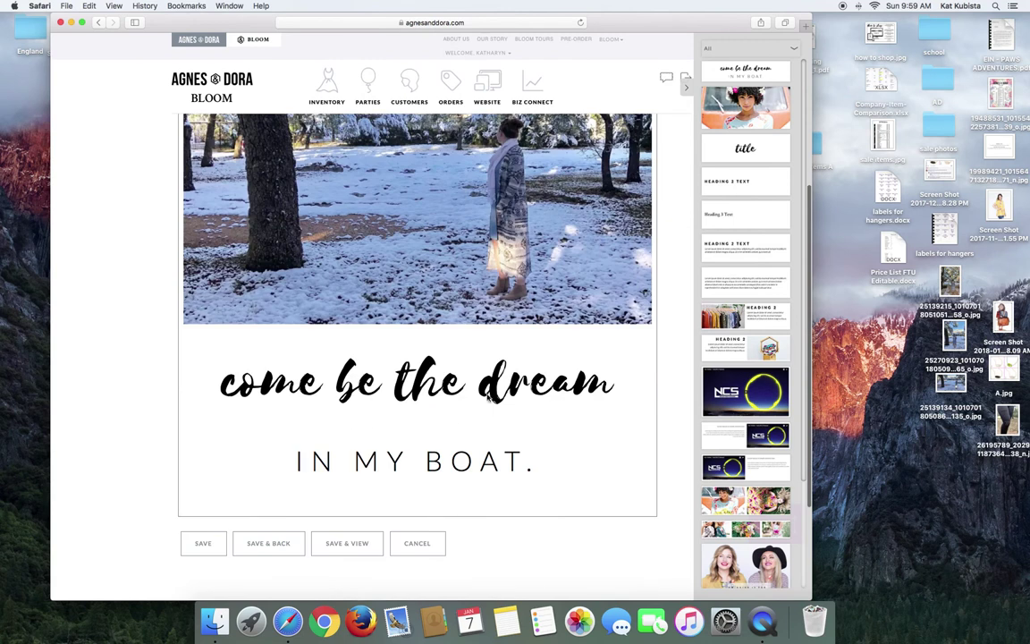
left_click(438, 390)
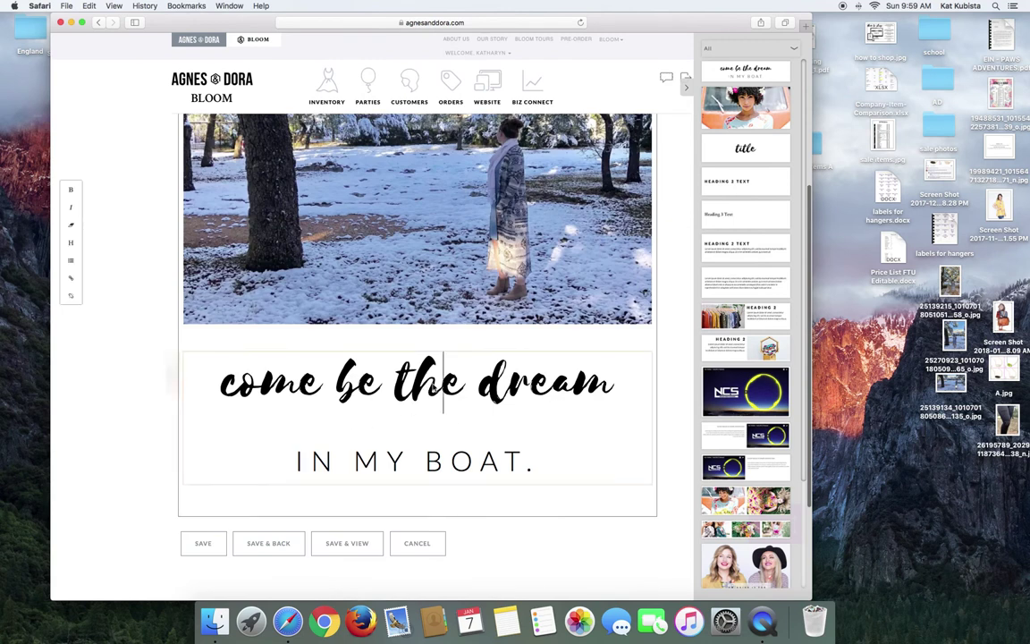
triple_click(435, 389)
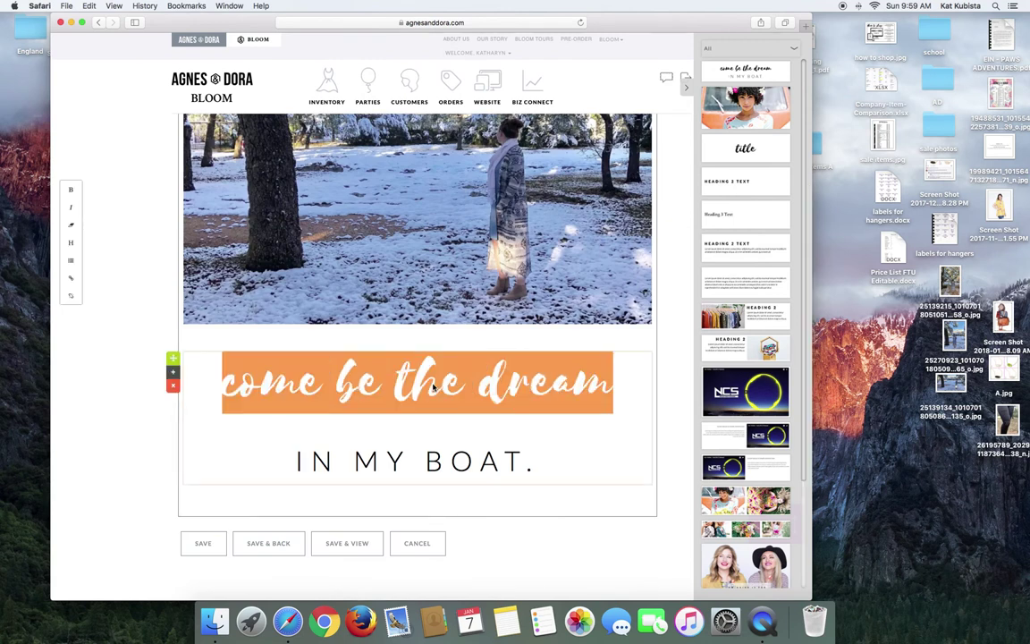
type("hahahaha")
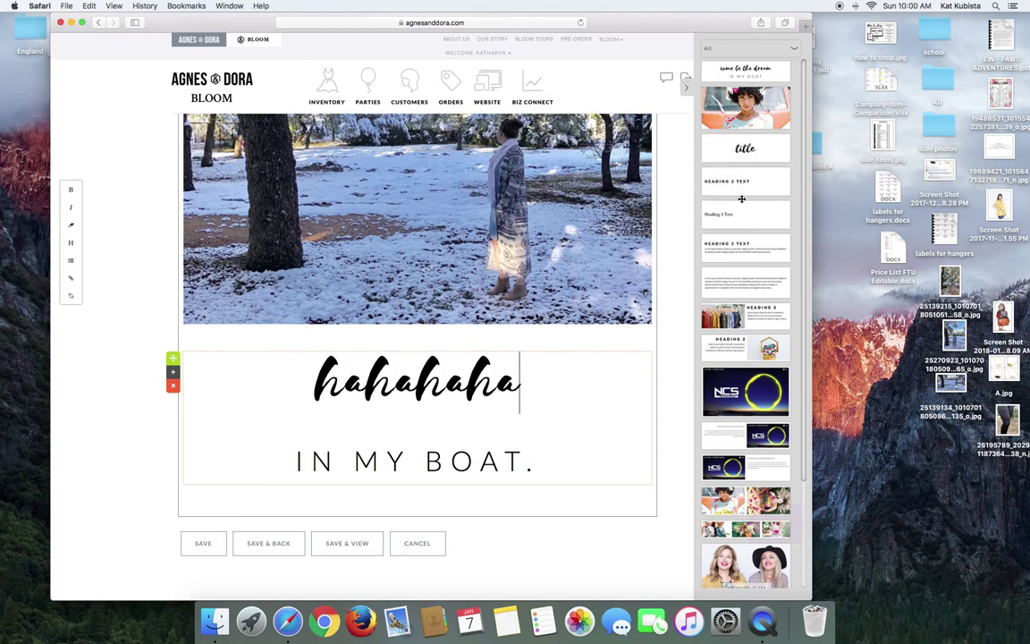
Add a Lorem ipsum body text paragraph under the IN MY BOAT. line.
left_click_drag(741, 198, 673, 252)
left_click_drag(735, 307, 413, 520)
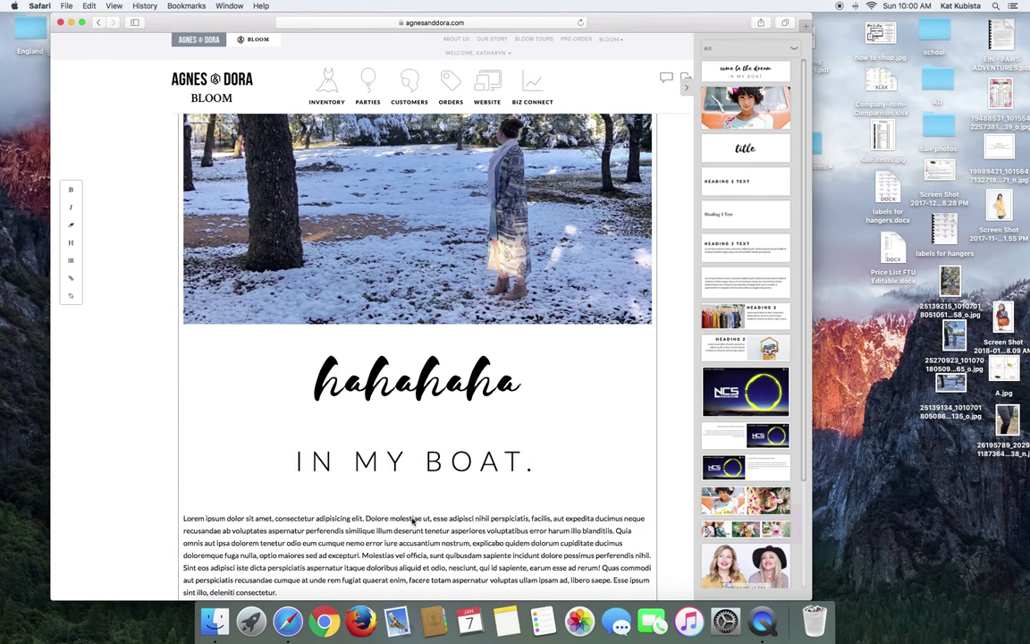
scroll(421, 536, "down", 3)
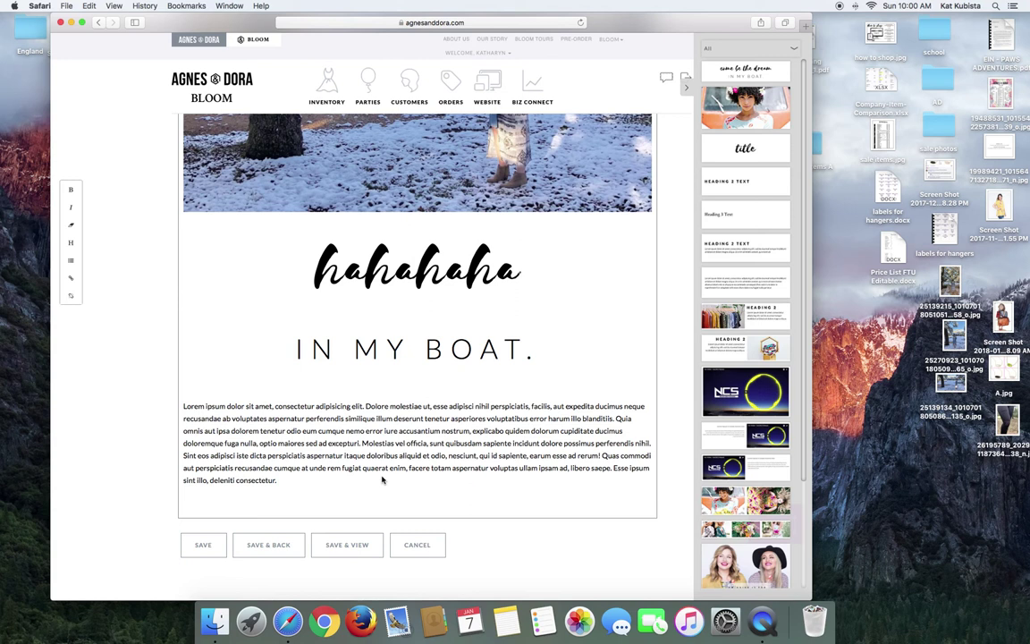
Delete the Lorem ipsum paragraph and the hahahaha block, leaving only the snow photo.
left_click(260, 430)
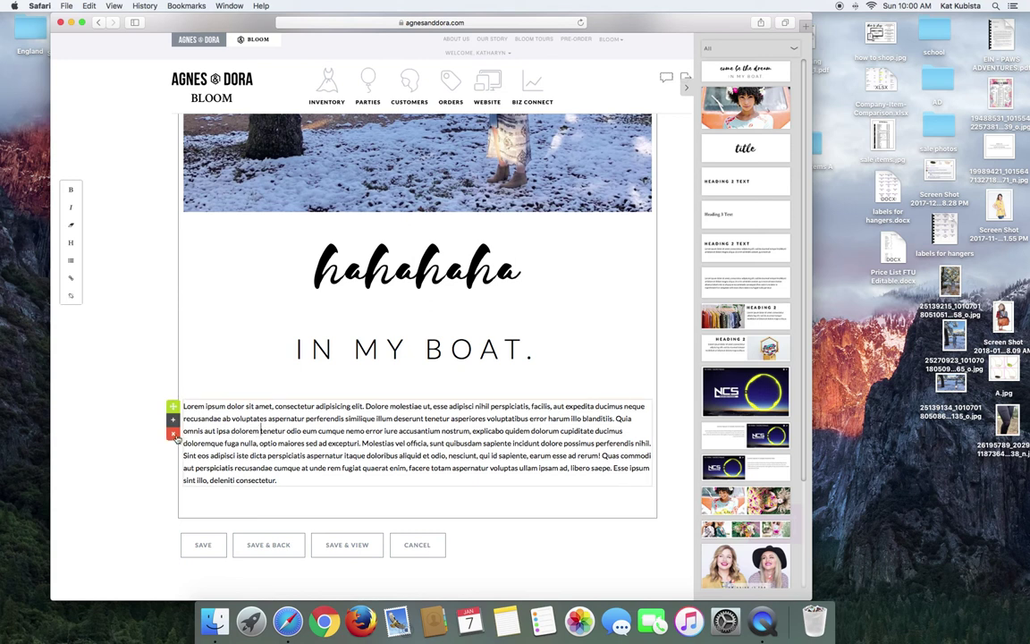
left_click(341, 367)
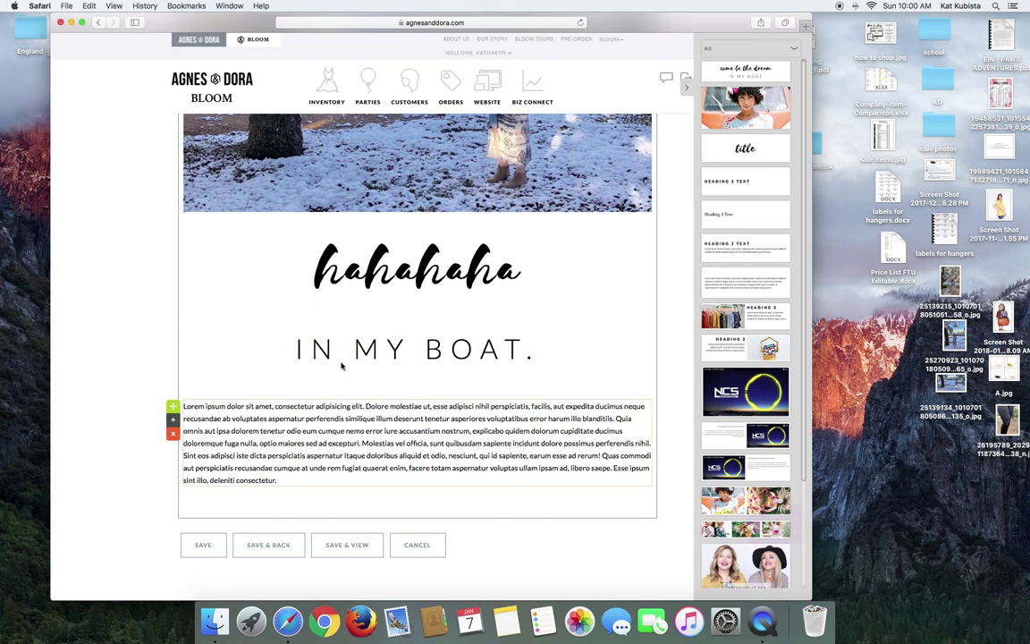
left_click(174, 433)
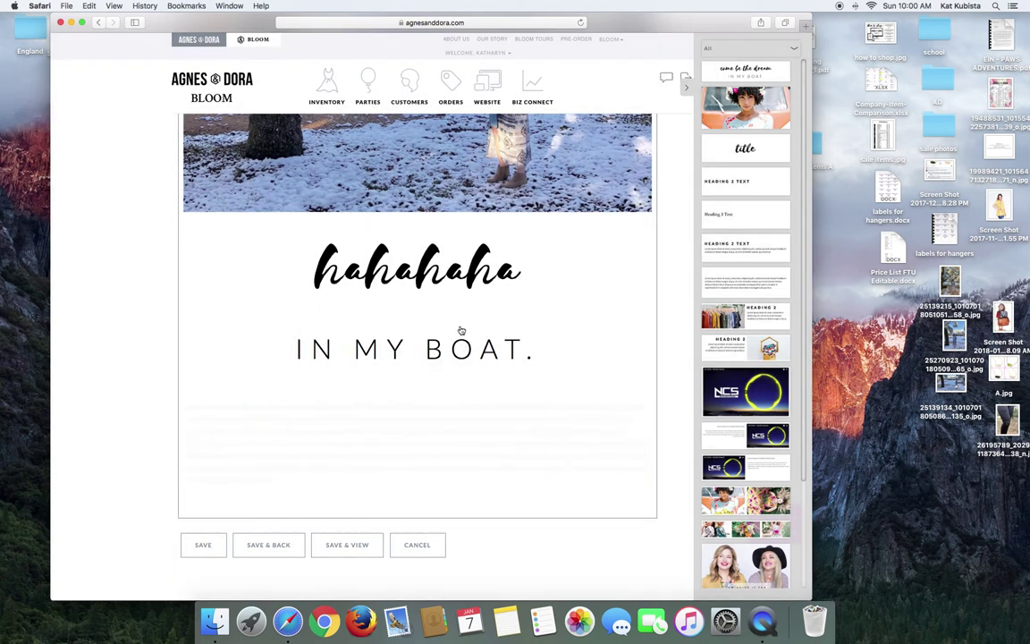
left_click(172, 272)
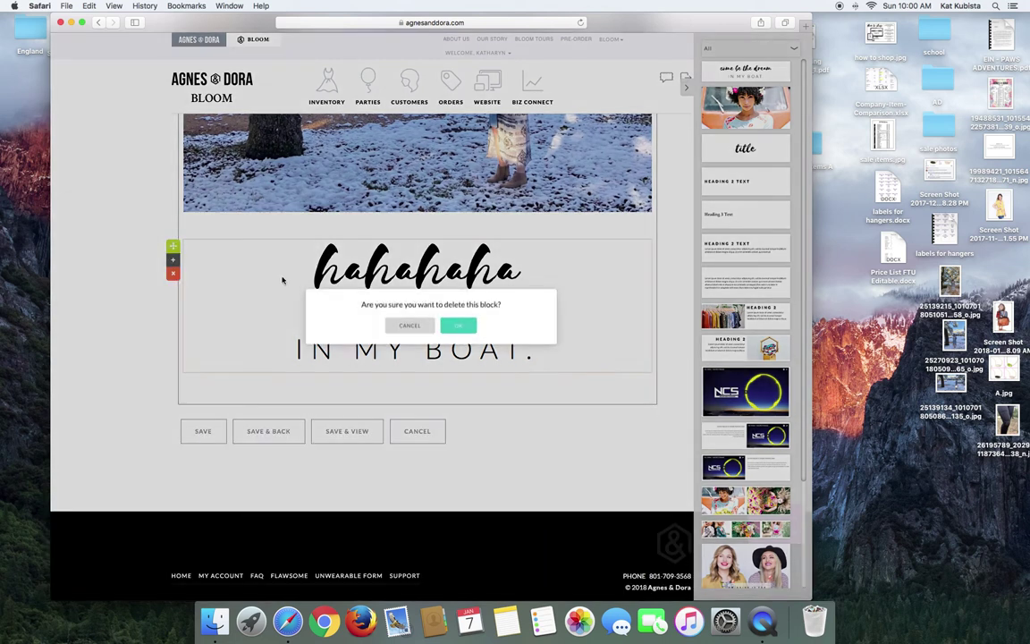
left_click(458, 325)
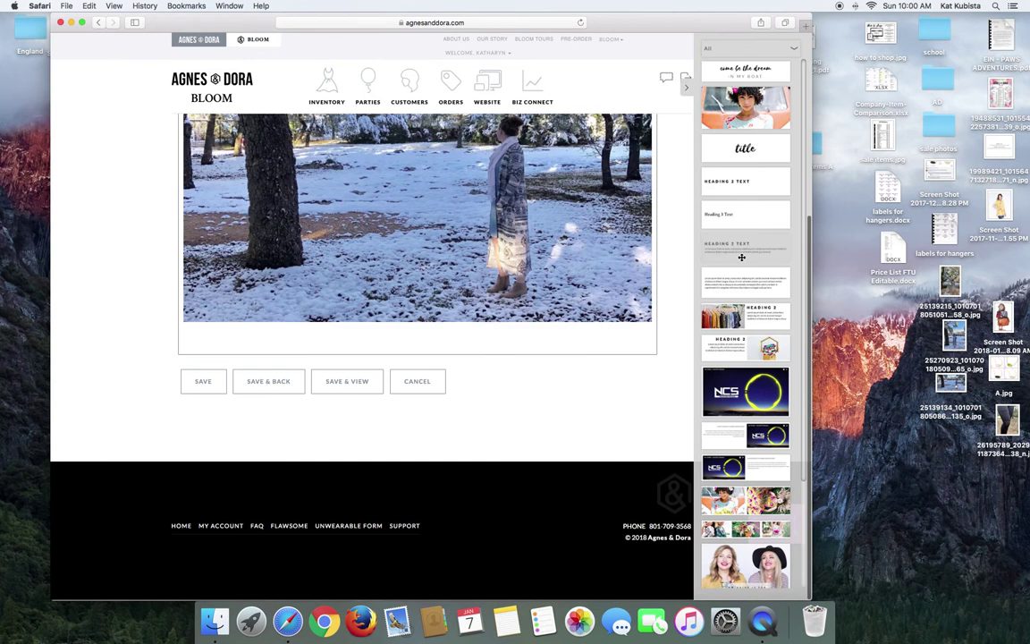
scroll(741, 258, "down", 3)
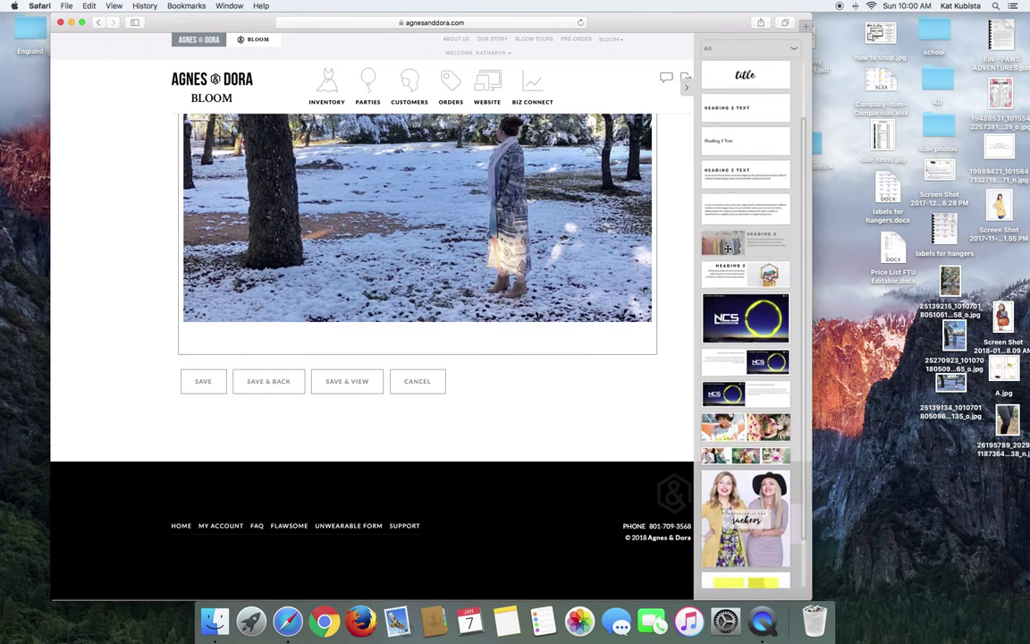
left_click_drag(726, 249, 440, 350)
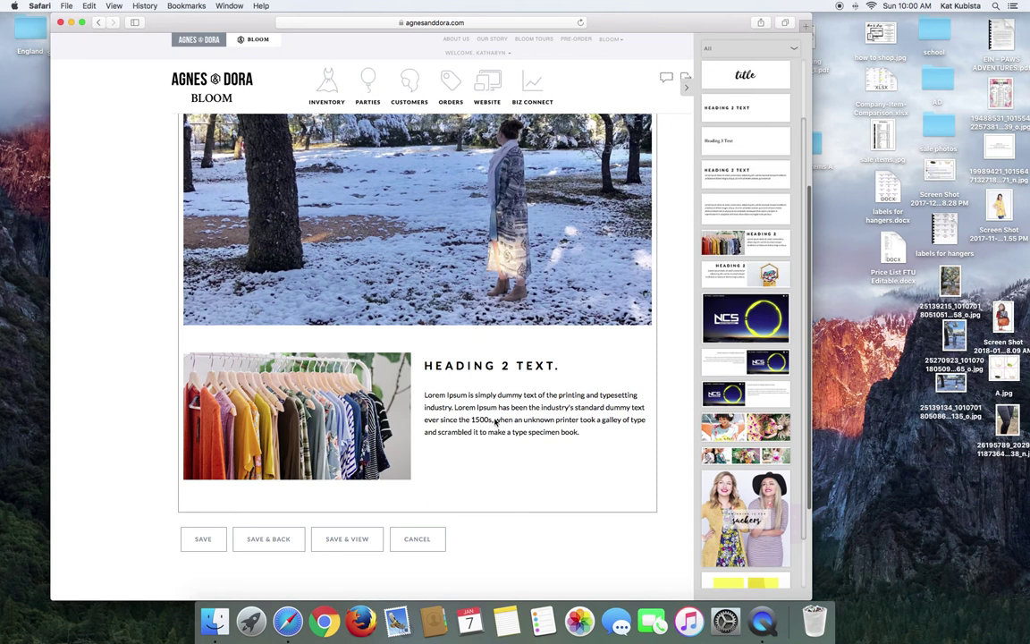
mouse_move(248, 413)
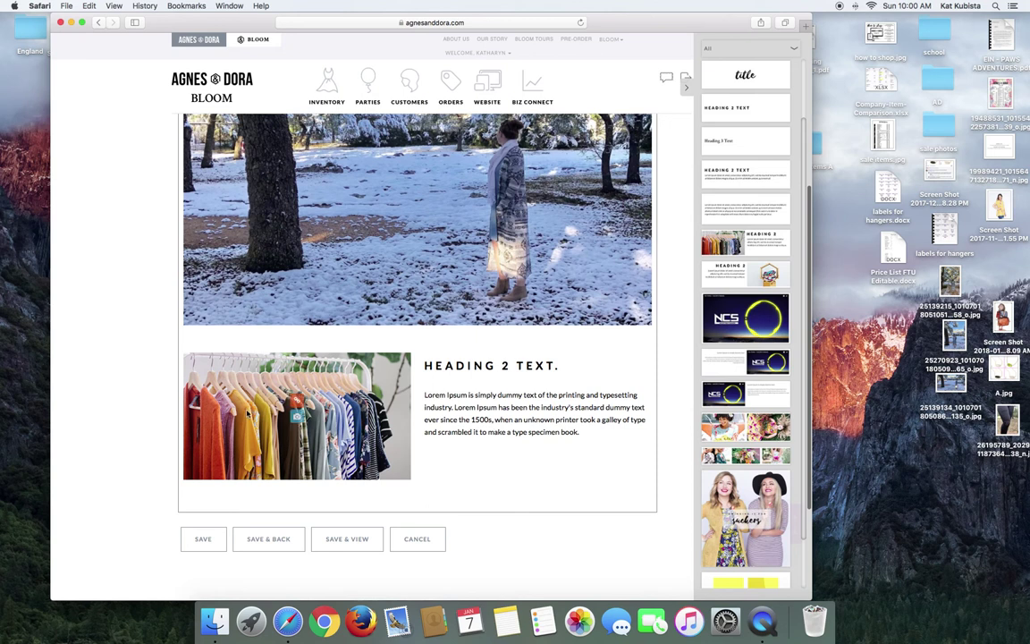
left_click(170, 382)
left_click(463, 328)
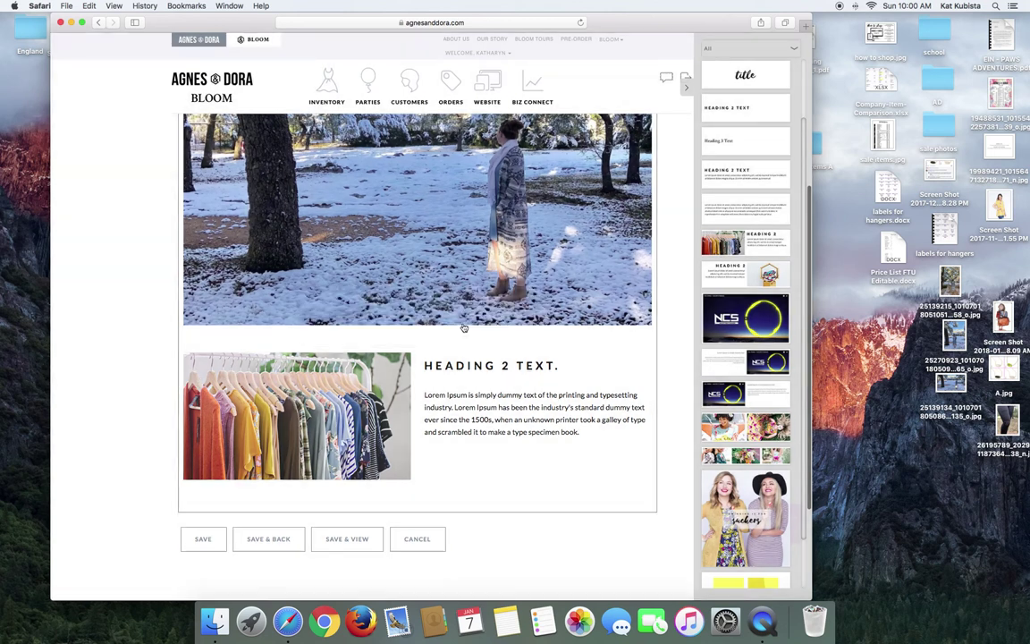
scroll(783, 259, "down", 2)
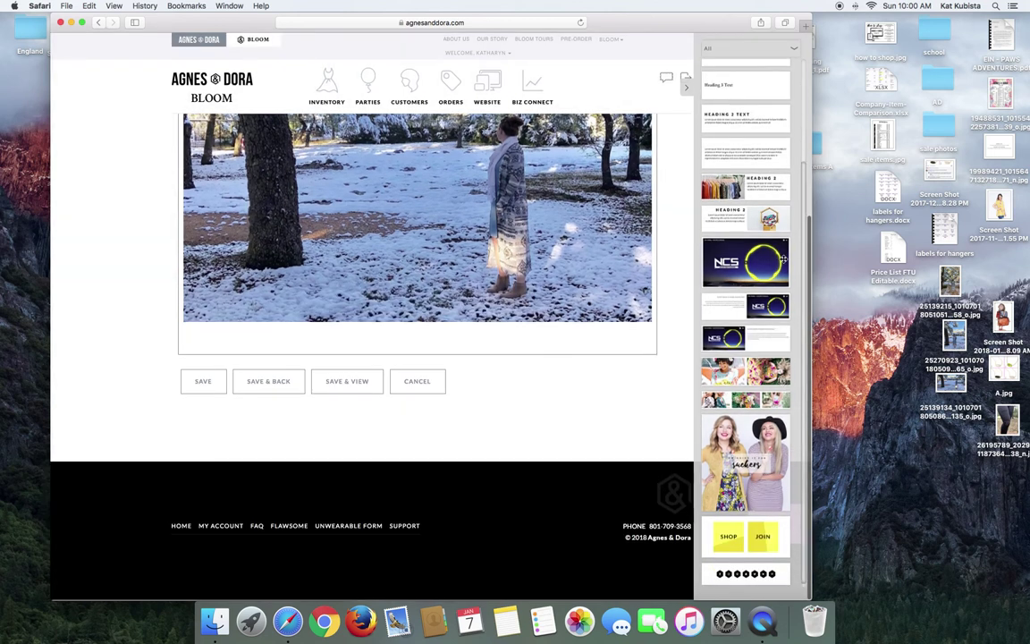
left_click_drag(783, 260, 439, 350)
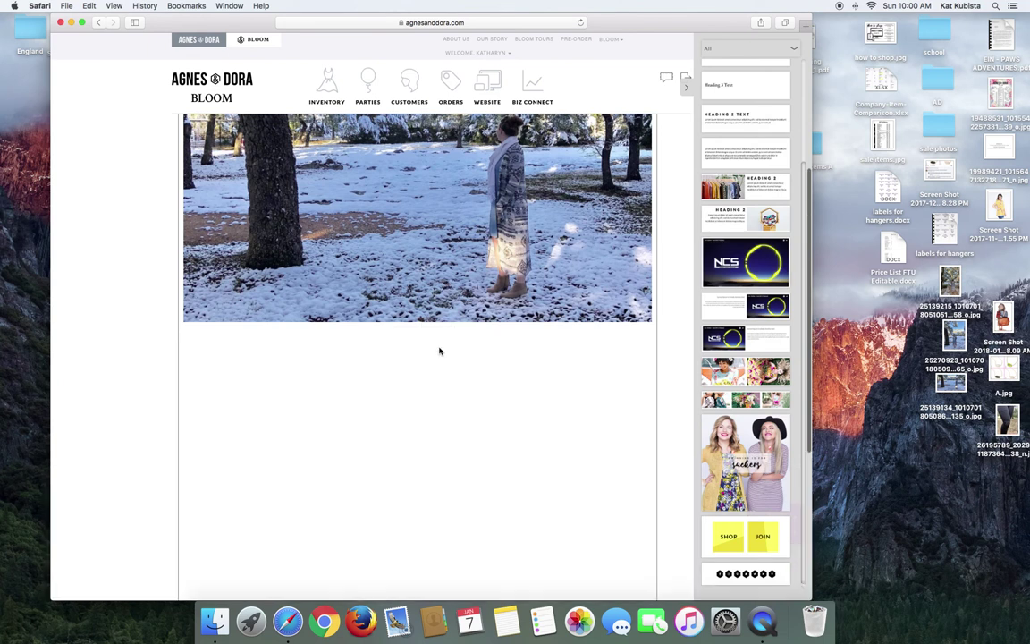
scroll(436, 409, "down", 2)
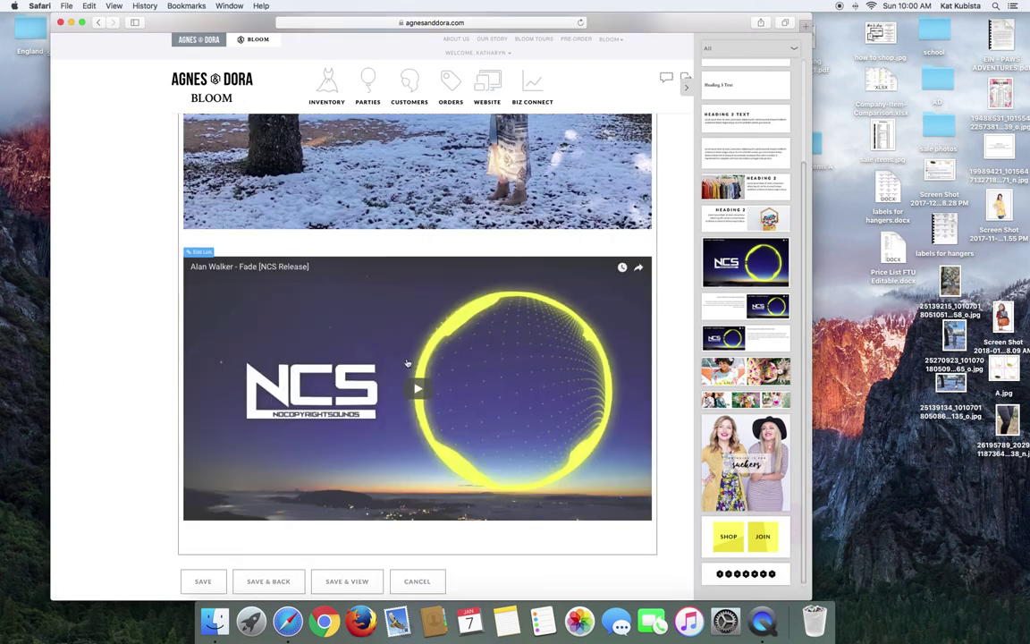
mouse_move(686, 12)
left_mouse_down()
mouse_move(386, 9)
mouse_move(680, 4)
left_mouse_up()
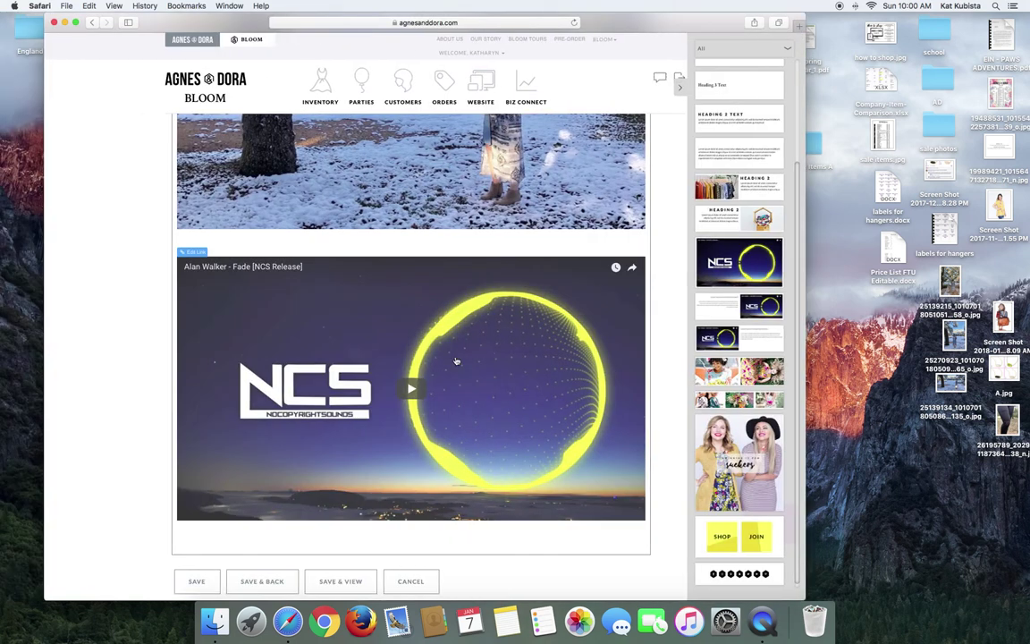
mouse_move(165, 268)
left_click(166, 289)
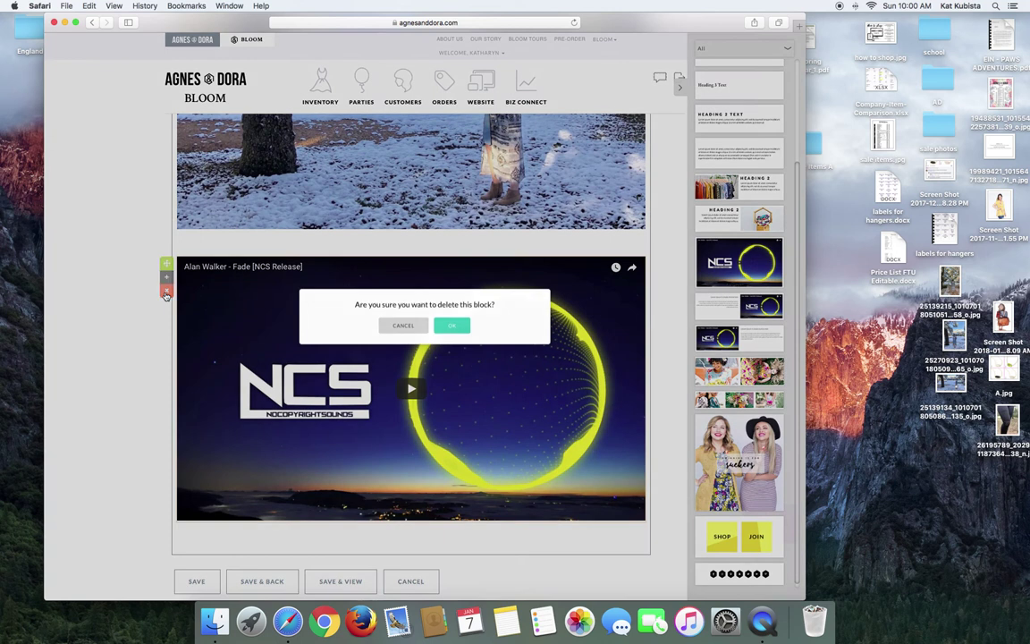
left_click(452, 327)
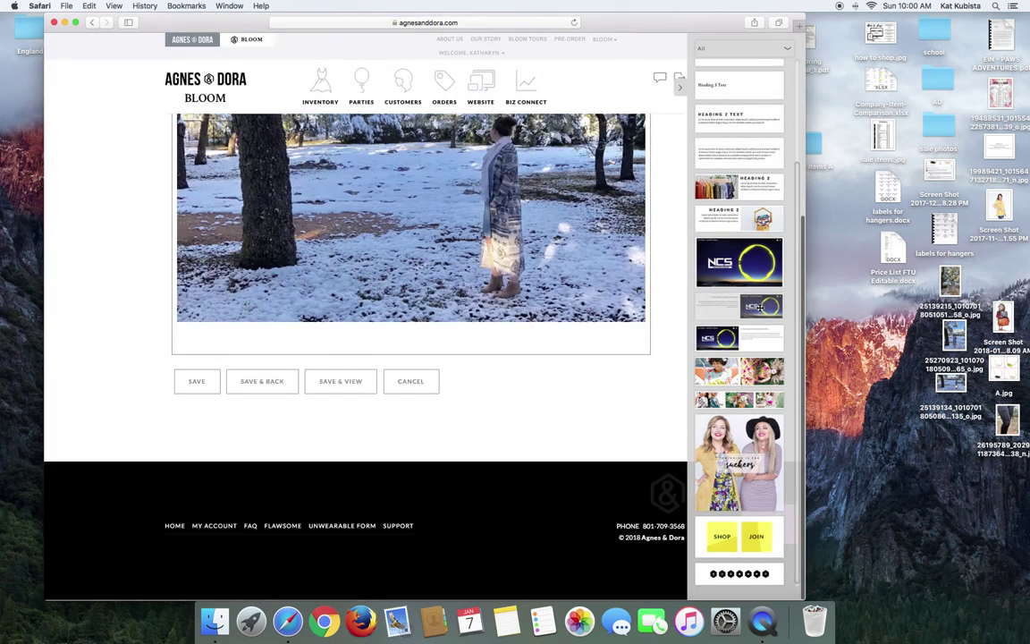
scroll(747, 376, "down", 1)
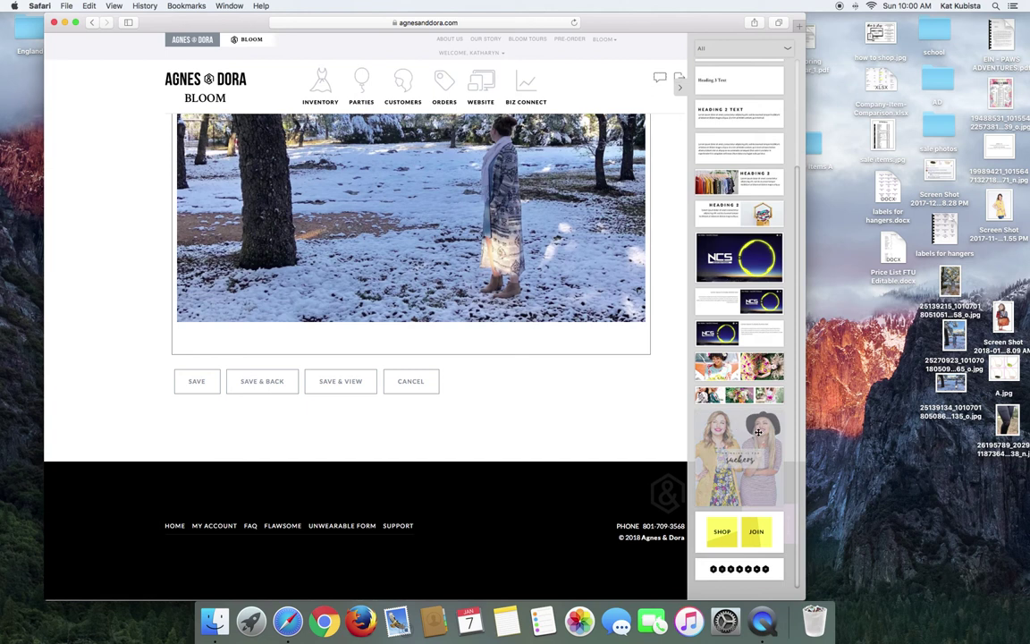
Add a two-image slider below the snow photo and replace its first slide with a Desktop photo.
left_click_drag(759, 432, 433, 354)
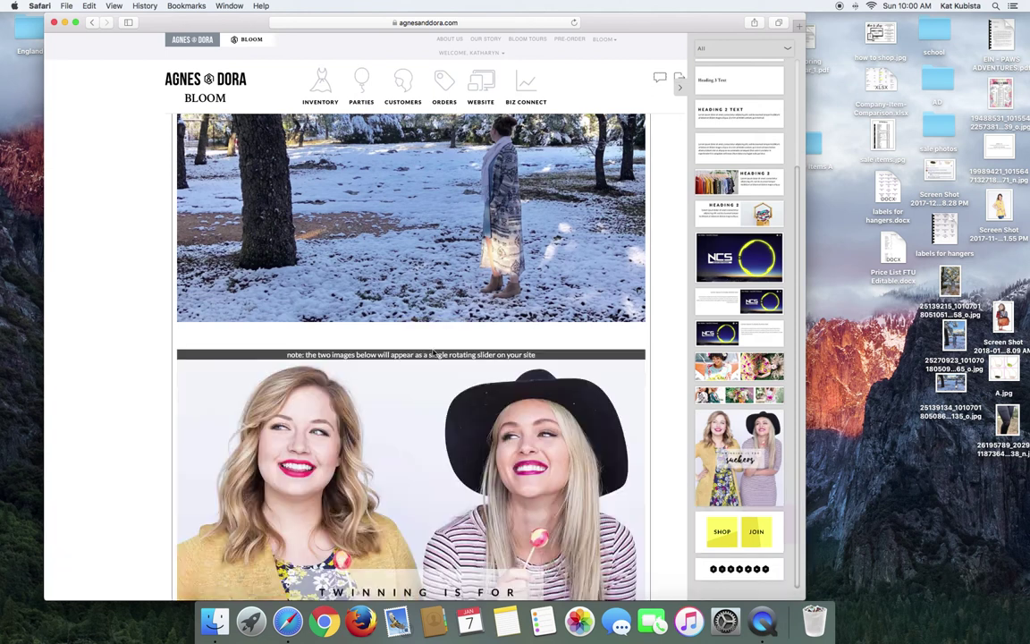
scroll(438, 366, "down", 5)
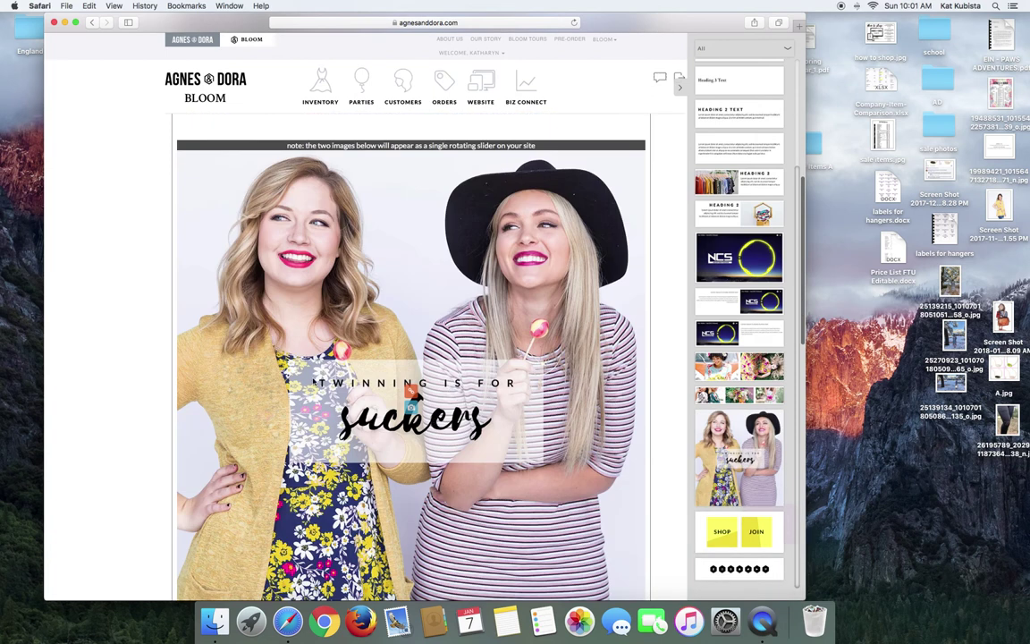
left_click(411, 405)
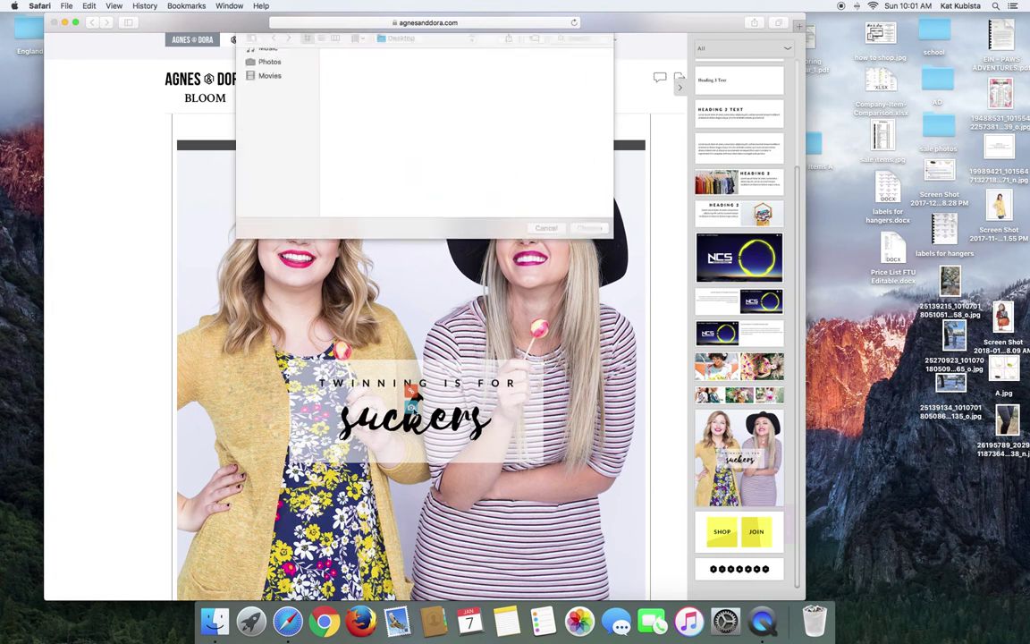
left_click(357, 145)
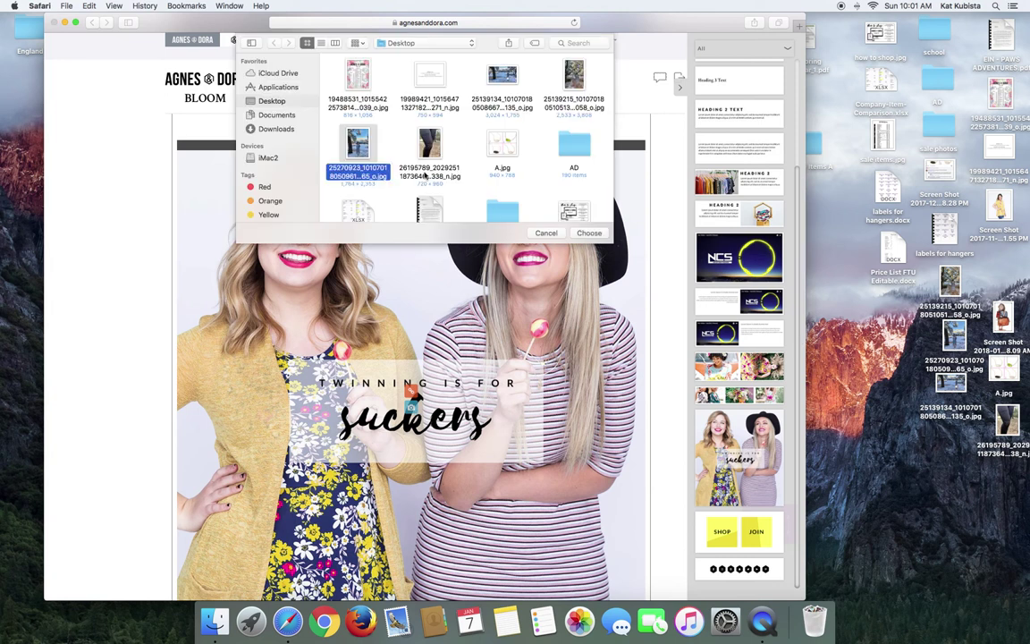
double_click(358, 145)
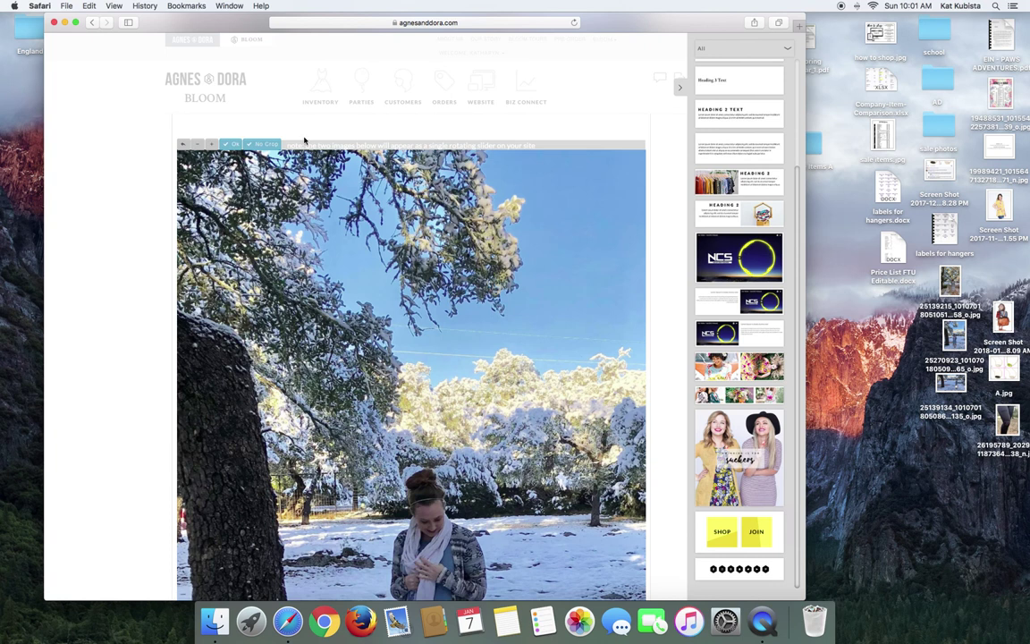
left_click(231, 144)
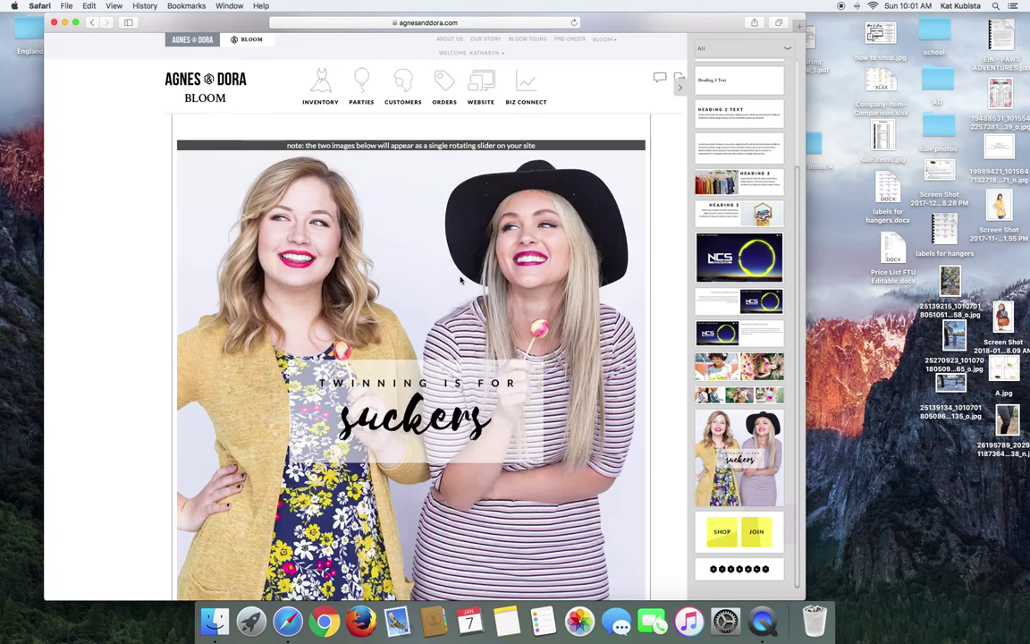
Replace the second slide's image with the jeans photo from the Desktop.
scroll(465, 278, "down", 5)
scroll(460, 280, "down", 5)
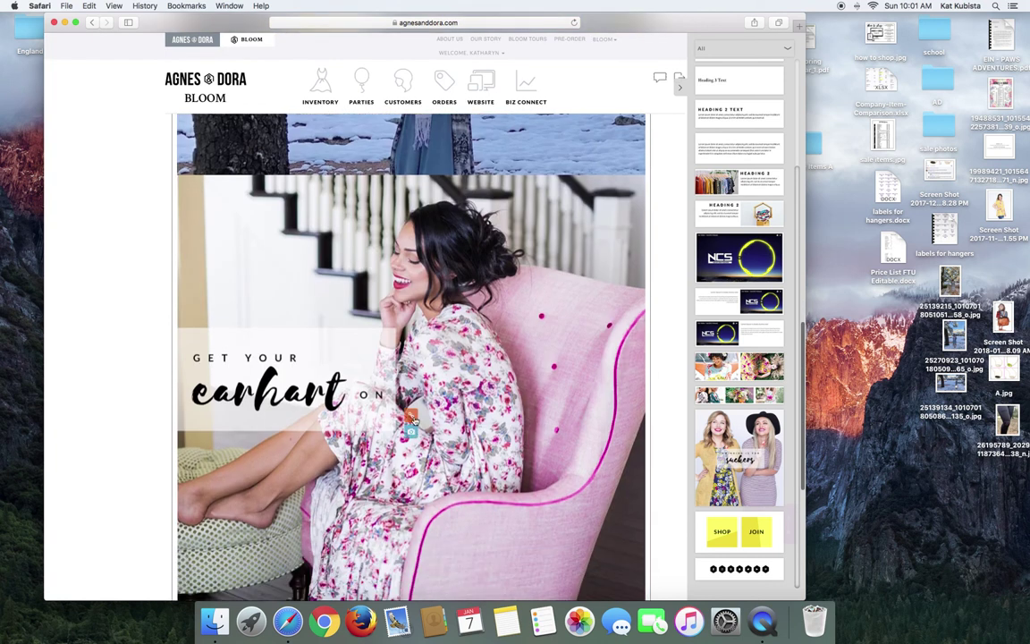
left_click(411, 433)
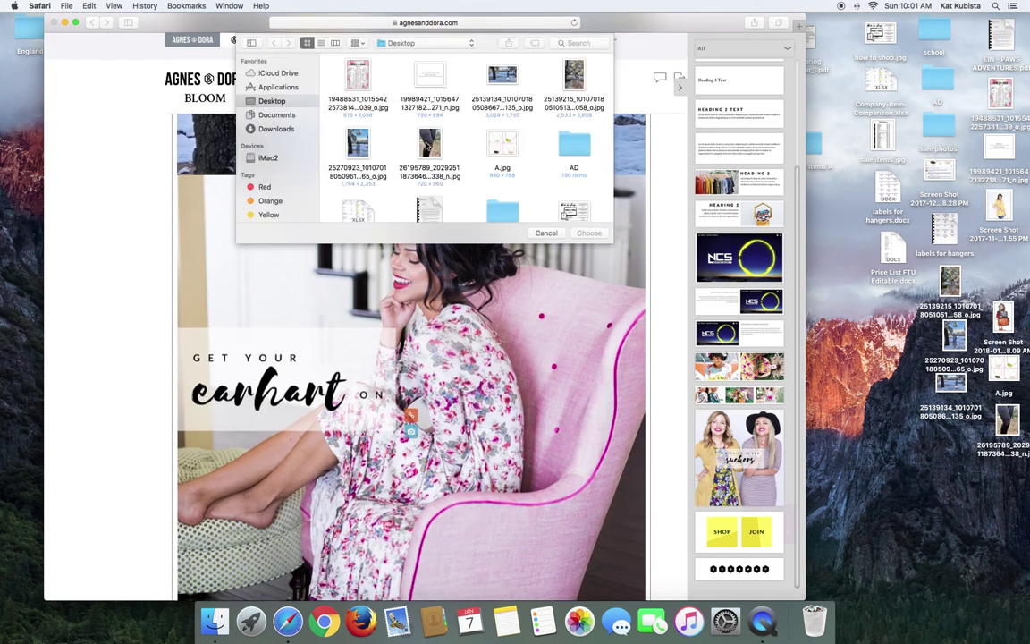
left_click(429, 152)
left_click(589, 234)
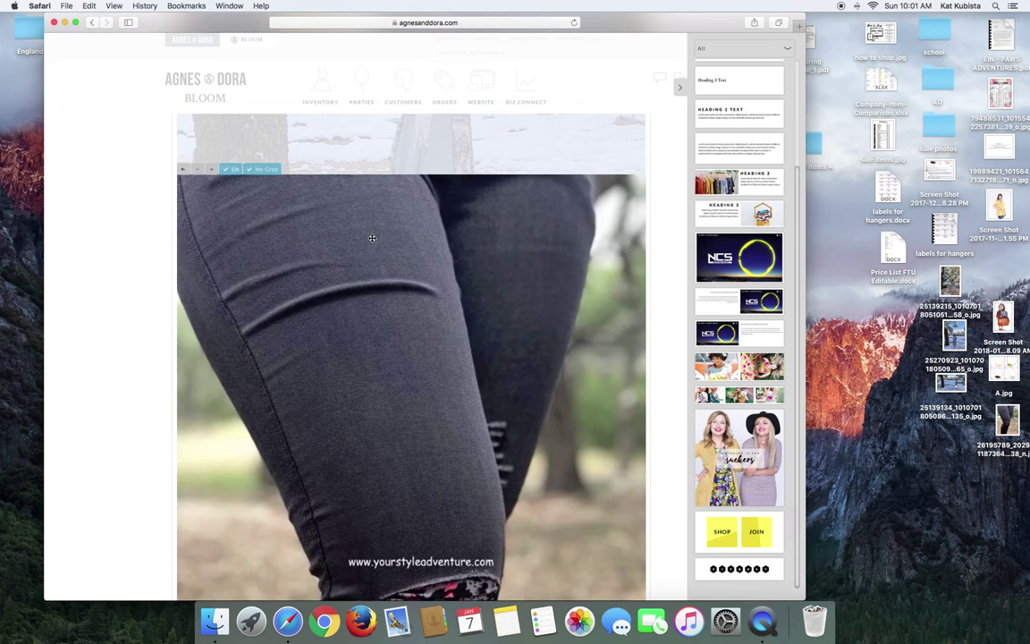
left_click(234, 172)
Add the yellow SHOP and JOIN button block below the slider.
scroll(398, 292, "down", 5)
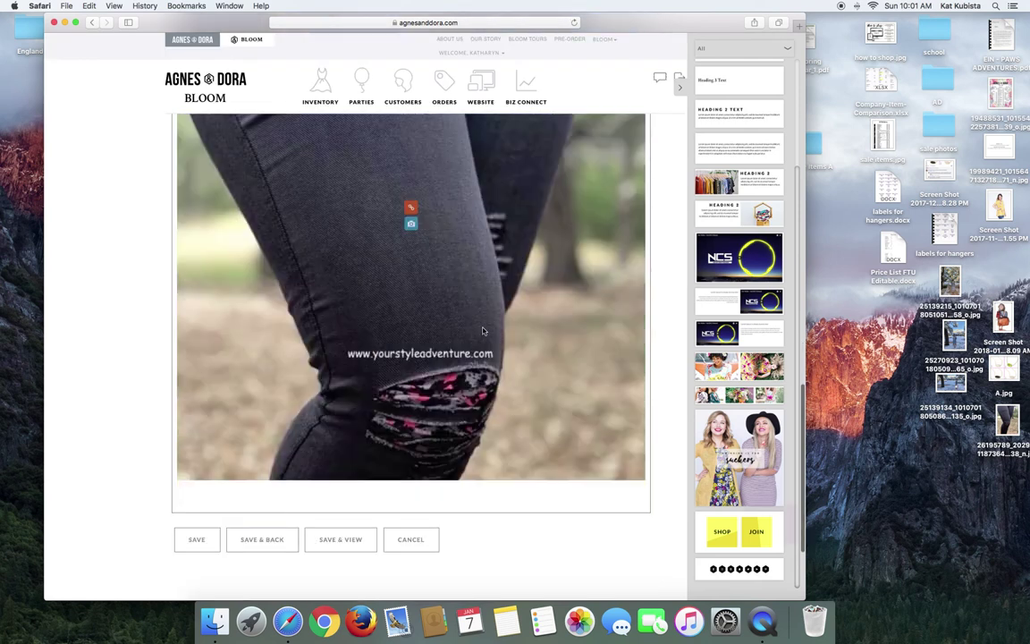
scroll(507, 307, "up", 5)
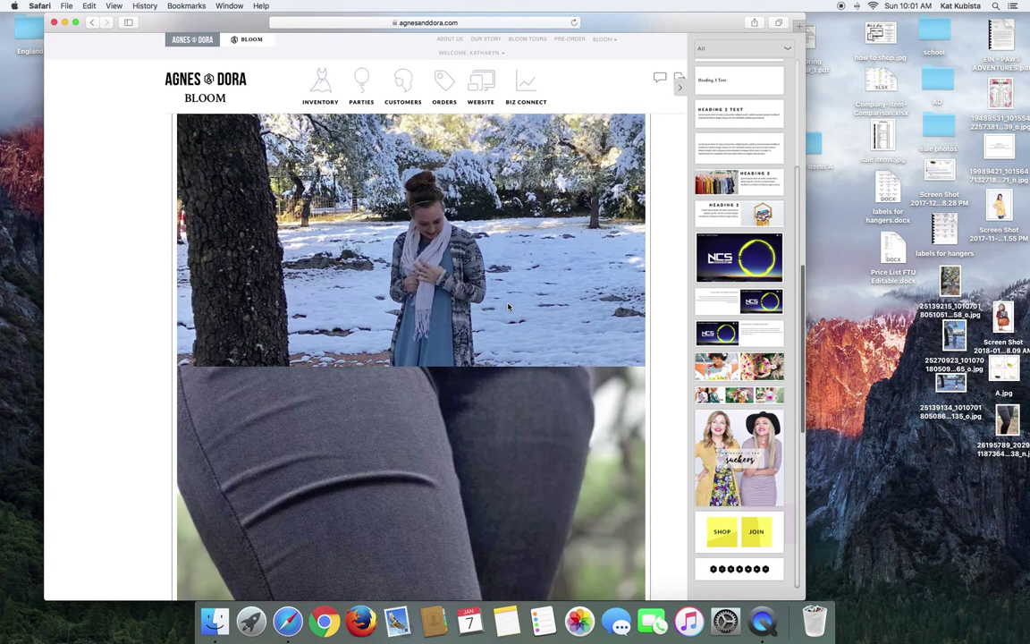
scroll(507, 306, "down", 6)
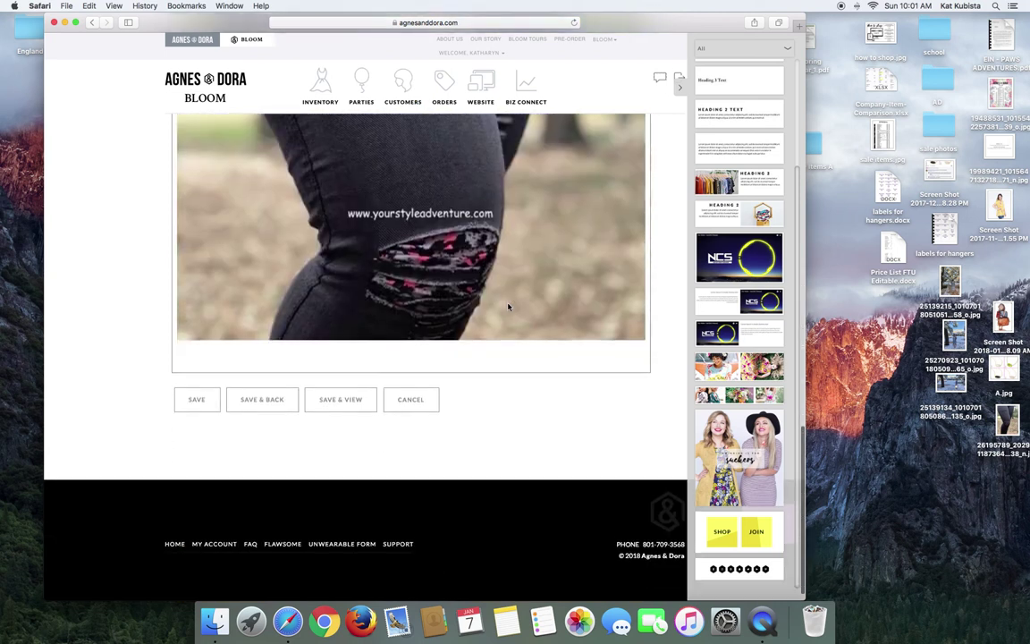
left_click_drag(715, 531, 413, 355)
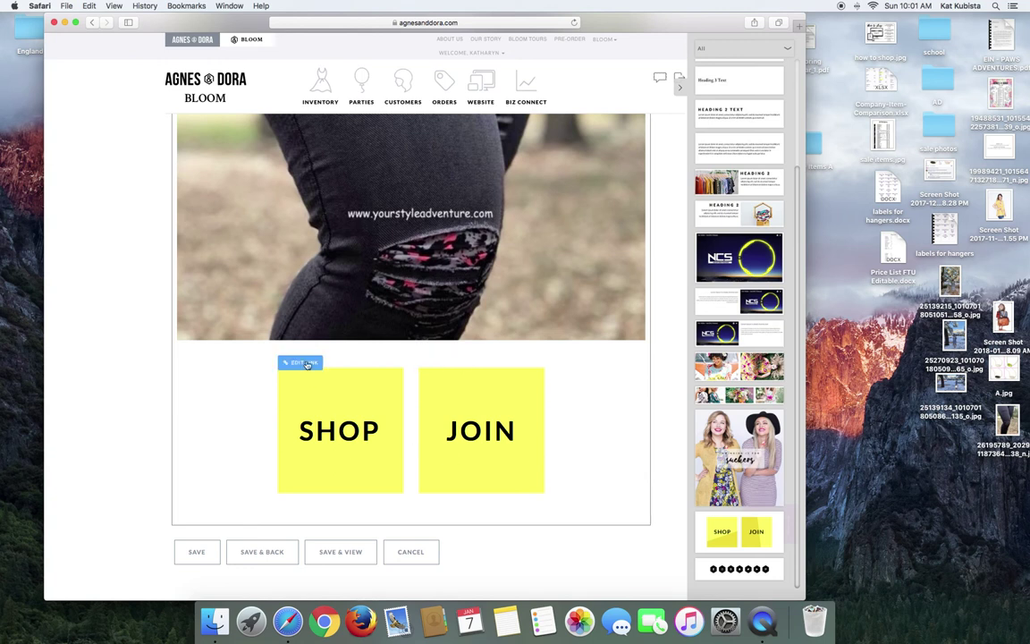
left_click(304, 363)
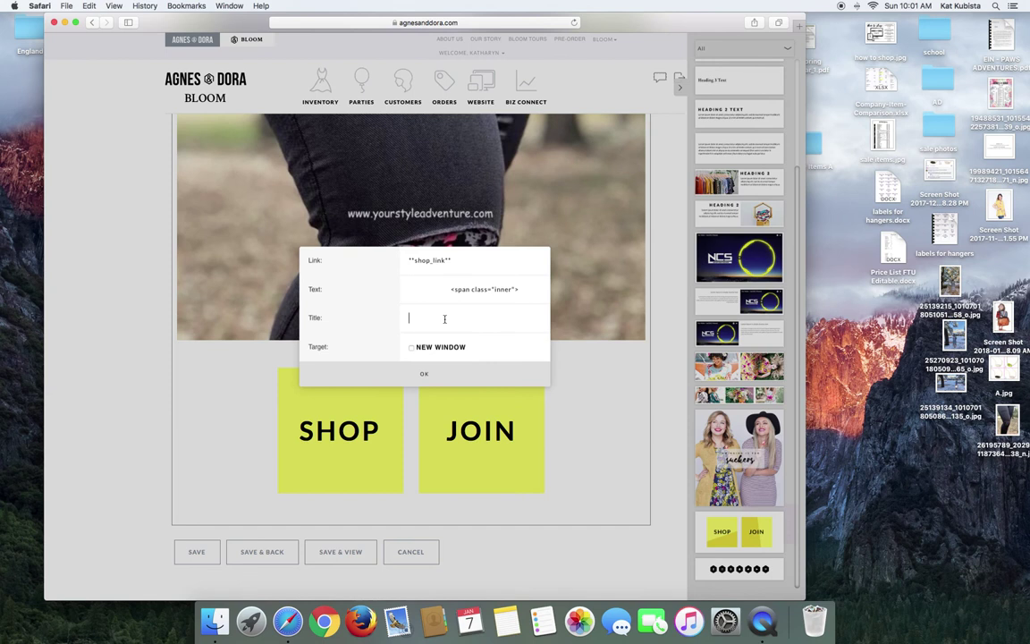
type("www")
type(".ypl")
key("BackSpace")
key("BackSpace")
key("BackSpace")
key("BackSpace")
key("BackSpace")
key("BackSpace")
key("BackSpace")
type("S")
left_click(466, 260)
left_click_drag(458, 259, 405, 259)
type("www.google.com")
double_click(416, 317)
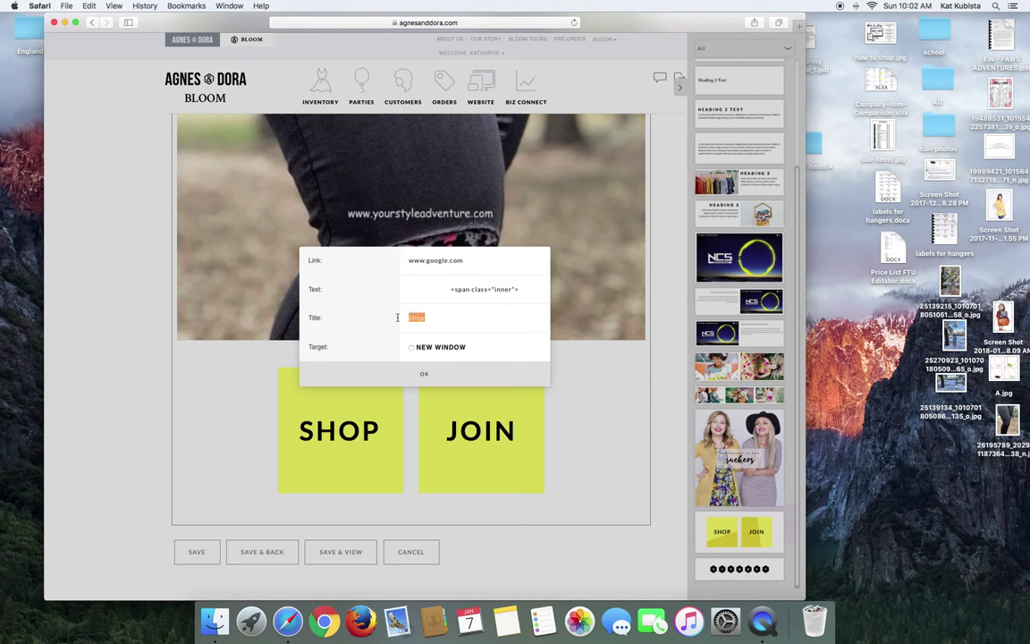
type("Sood")
left_click(414, 348)
left_click(430, 378)
Change the left button's label from SHOP to SGOOGLE, correcting the mistyped letters.
left_click(363, 430)
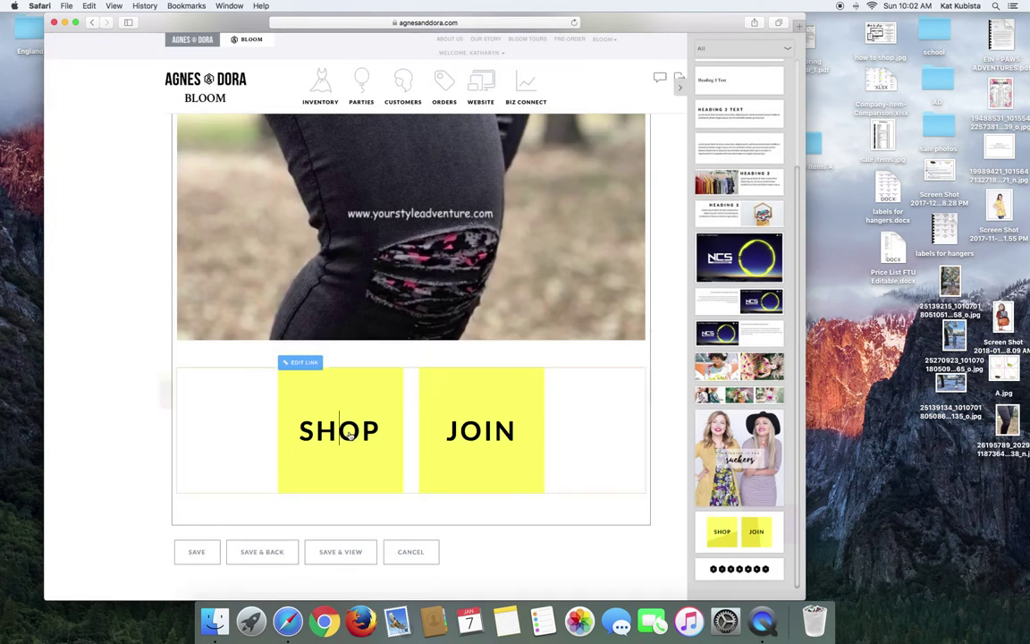
left_click_drag(363, 430, 318, 433)
key("Delete")
key("Delete")
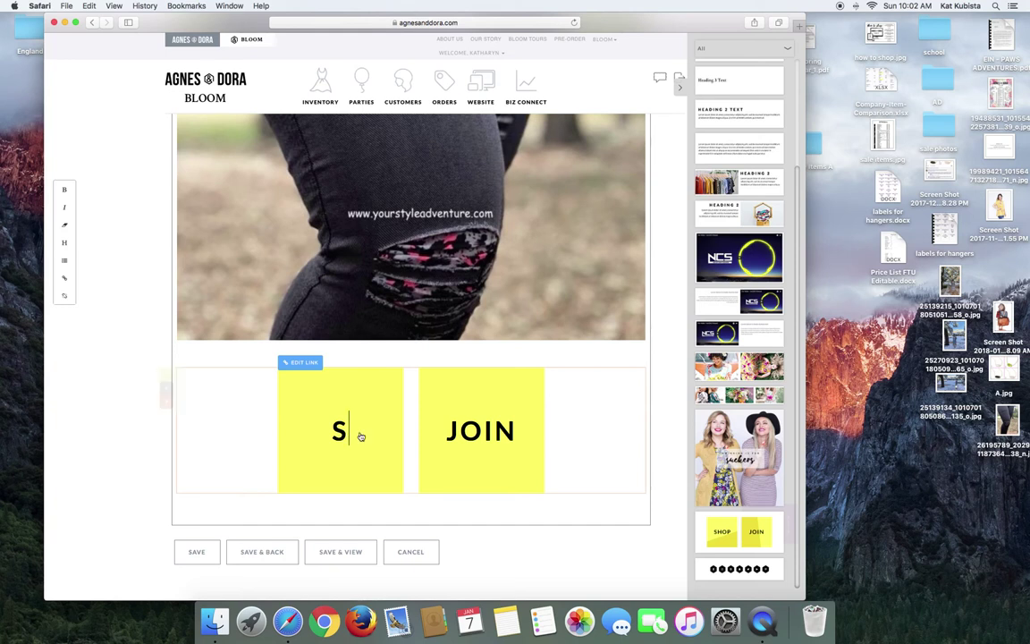
type("GASDGJHS")
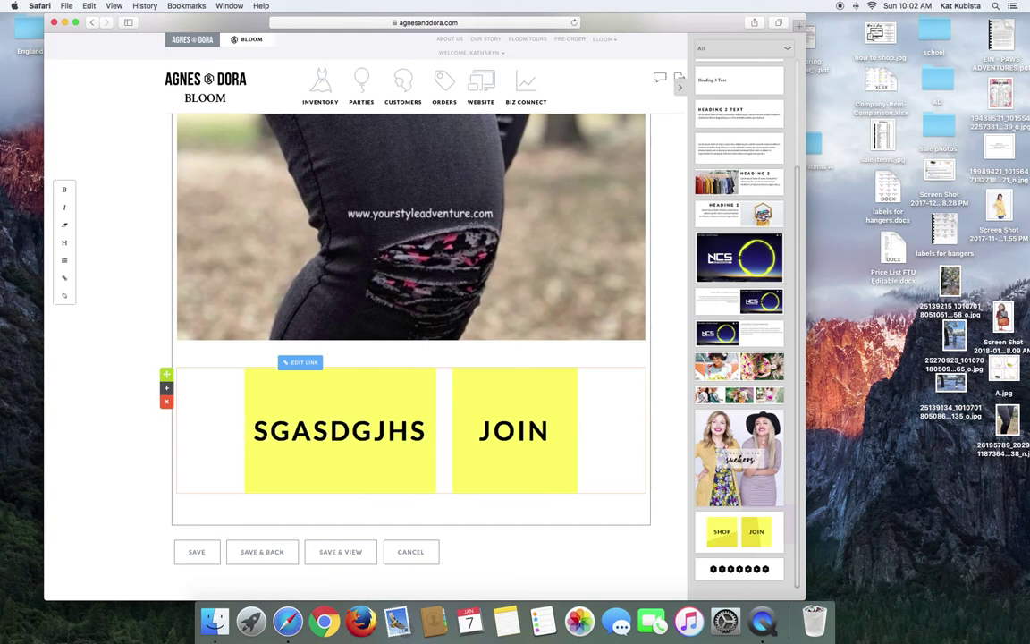
key("BackSpace")
key("BackSpace")
key("BackSpace")
key("BackSpace")
key("BackSpace")
key("BackSpace")
key("BackSpace")
key("BackSpace")
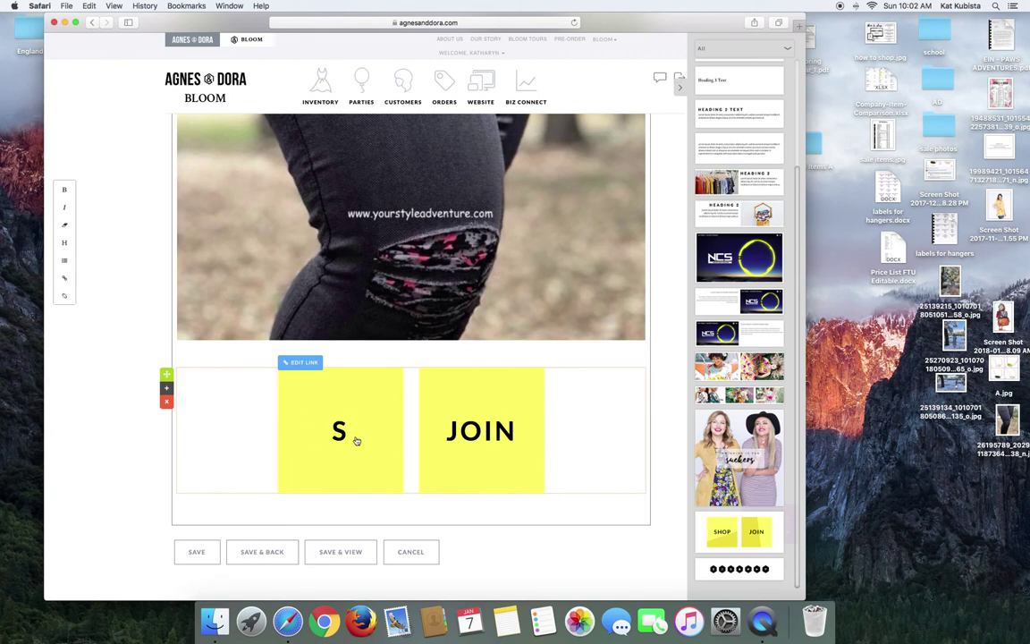
type("GOOGLE")
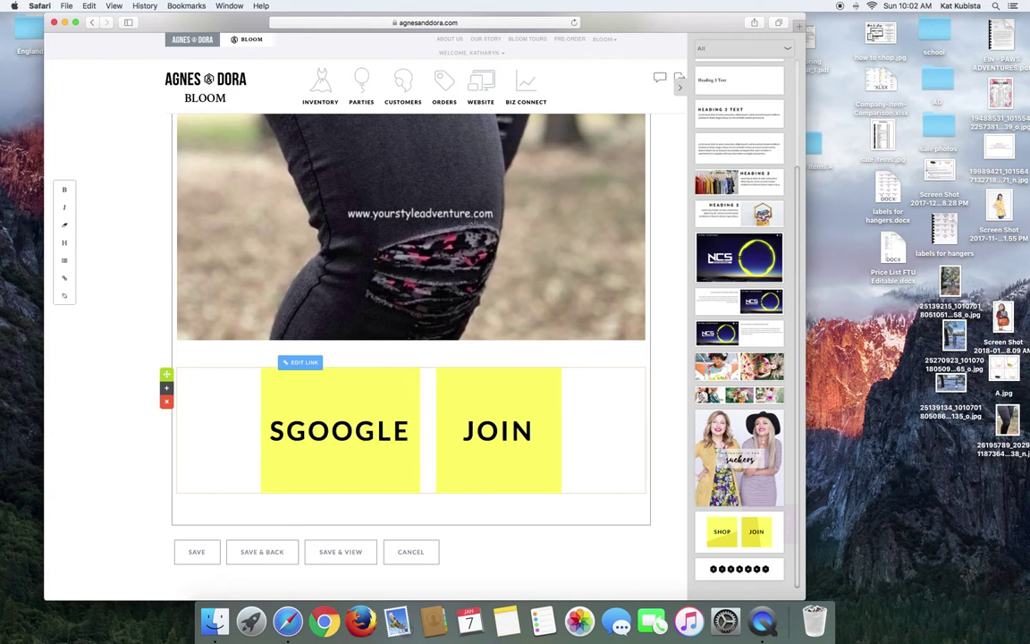
left_click(478, 431)
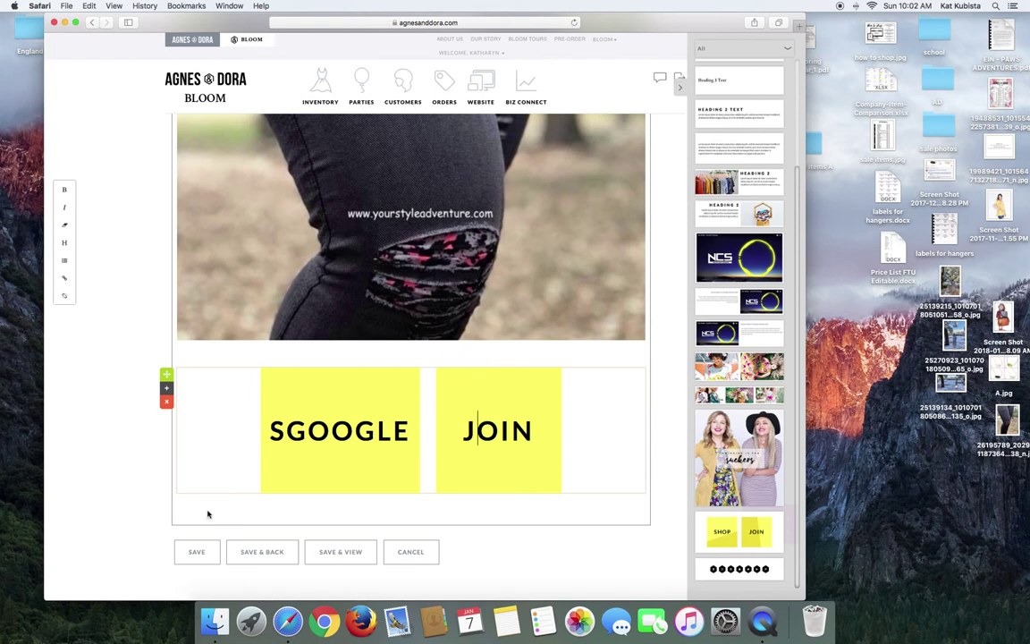
scroll(208, 514, "down", 1)
Insert a three-photo gallery block below the SGOOGLE and JOIN buttons.
scroll(208, 514, "down", 2)
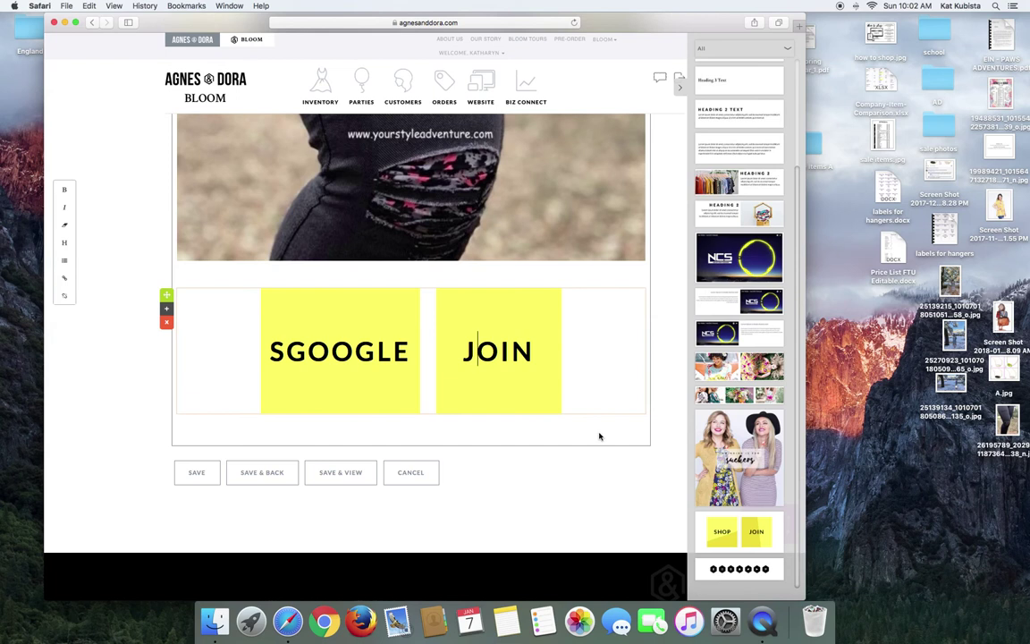
scroll(617, 427, "down", 1)
left_click_drag(718, 396, 409, 426)
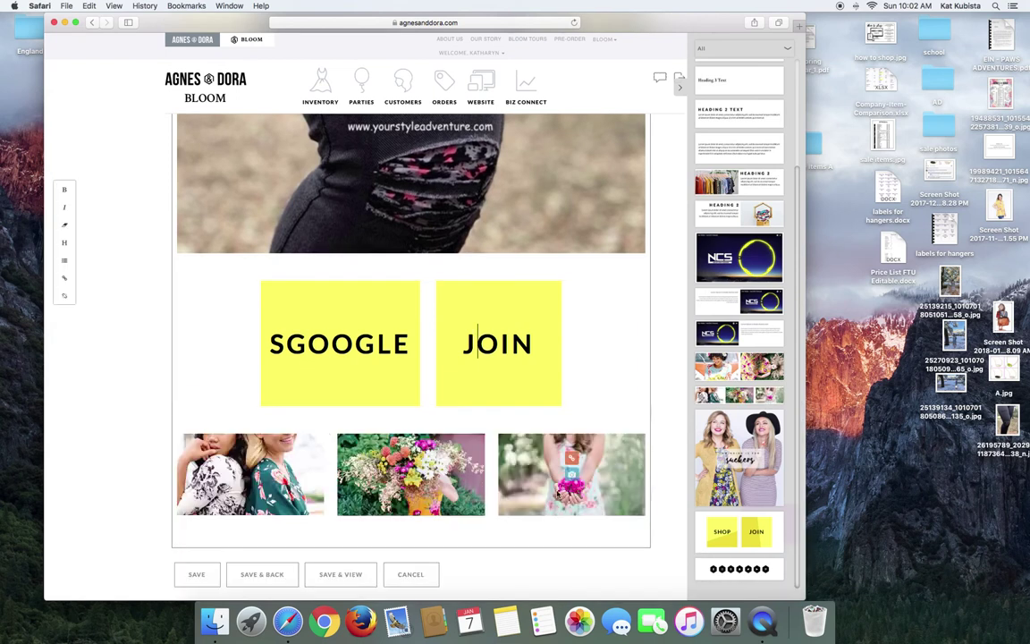
mouse_move(562, 505)
Open the Click to Shop design from canva.com in a new tab and select its FOLLOW US ON INSTAGRAM text.
key("super+t")
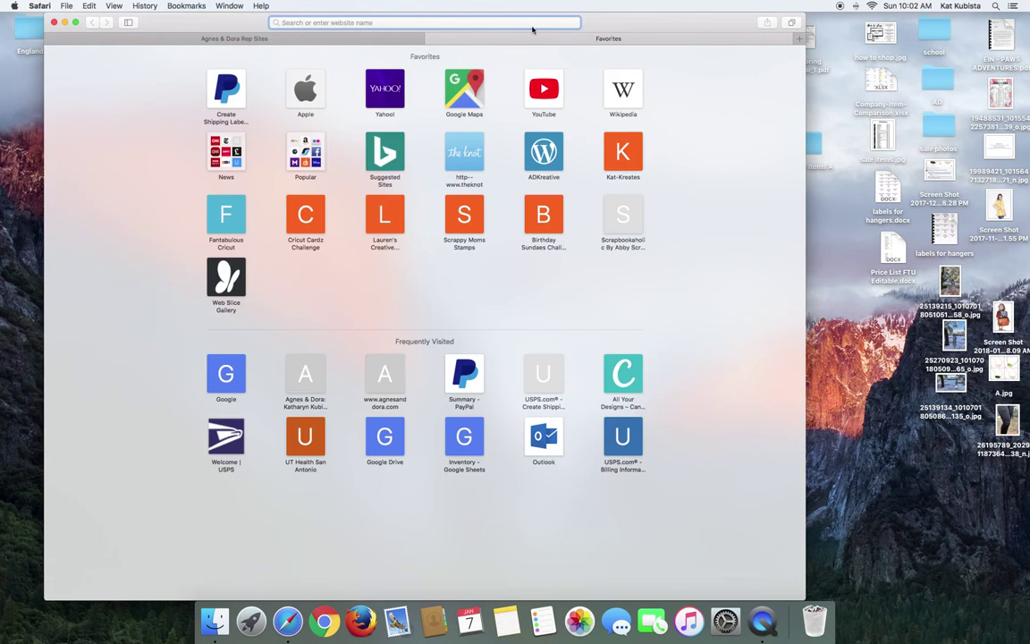
type("canva.com")
key("Return")
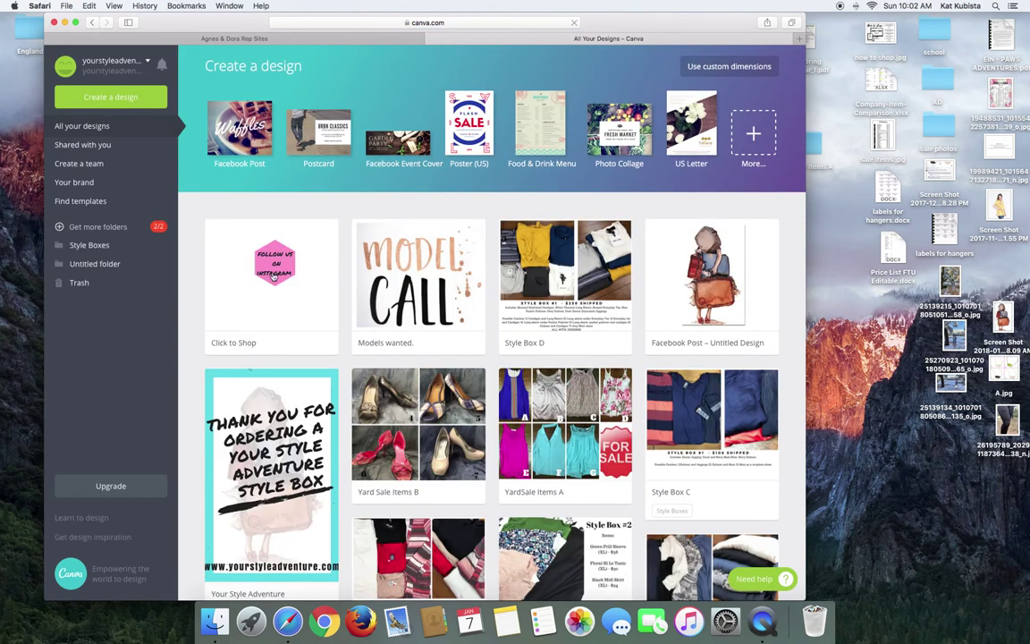
left_click(271, 274)
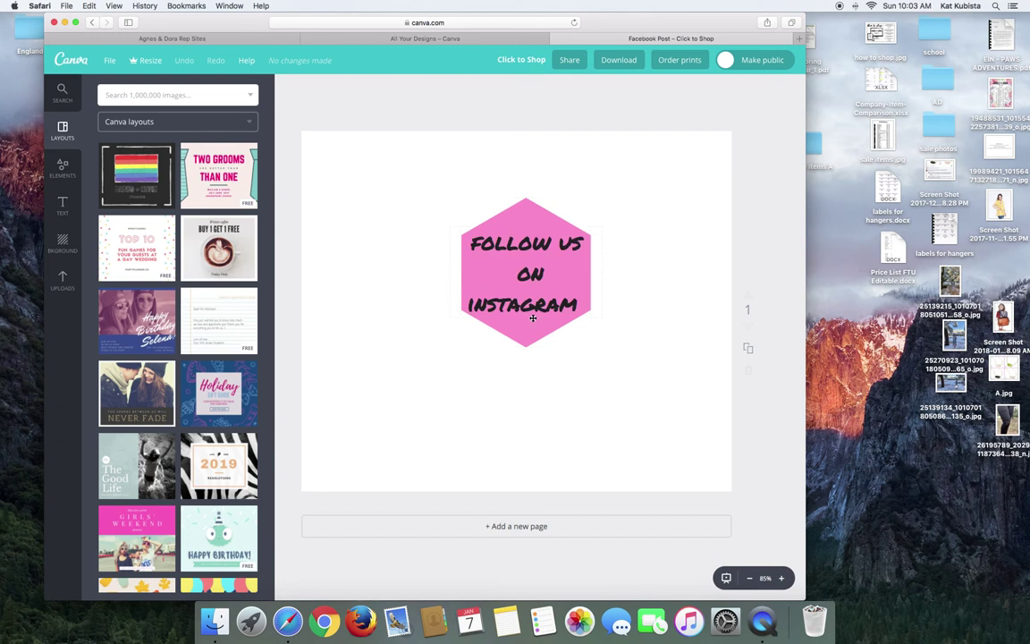
left_click(573, 304)
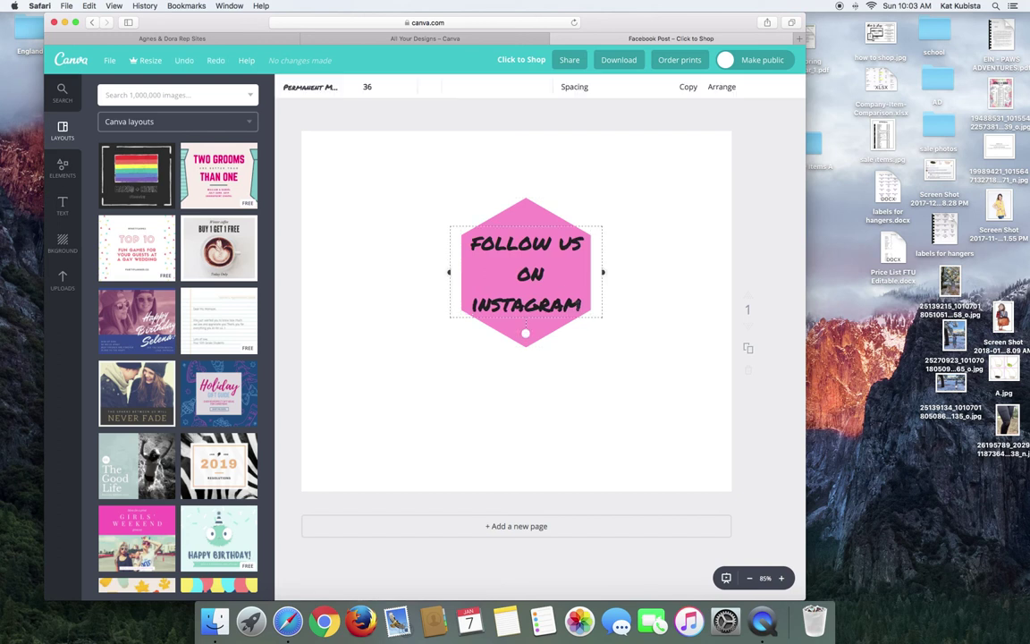
Change the hexagon text to YouTube and capture a screenshot of that hexagon.
left_click(563, 304)
double_click(472, 300)
type("YouTube")
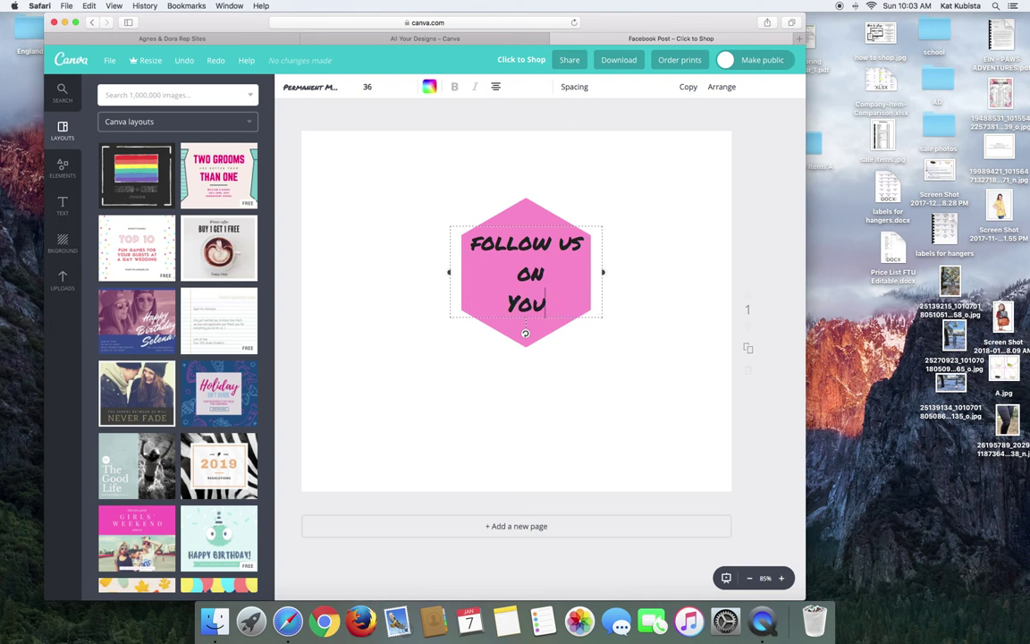
left_click(578, 364)
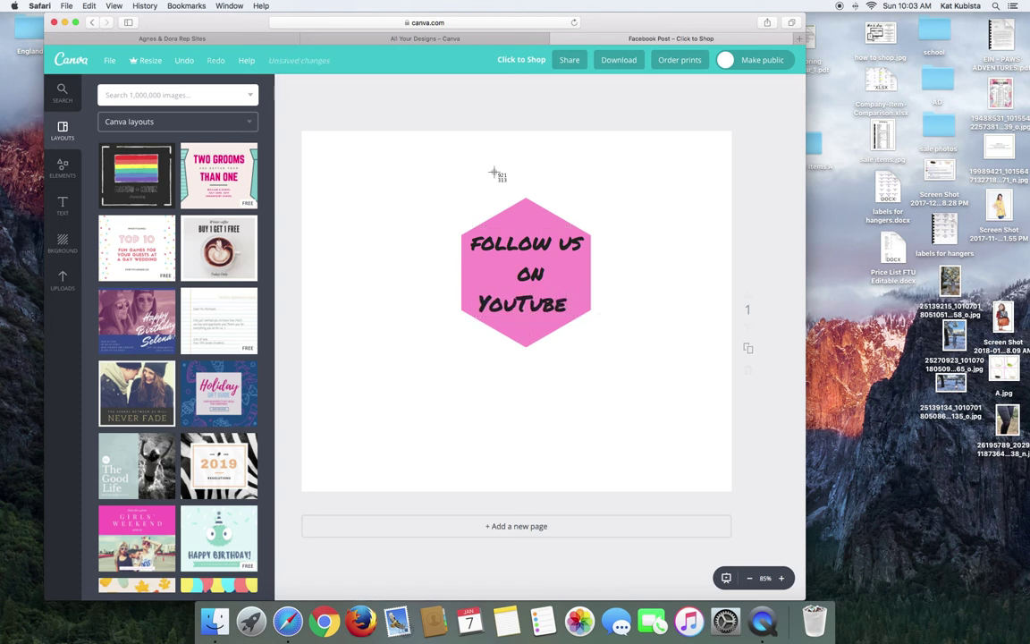
left_click_drag(449, 191, 611, 352)
Change the hexagon text to Facebook and capture a region screenshot of it.
key("super+z")
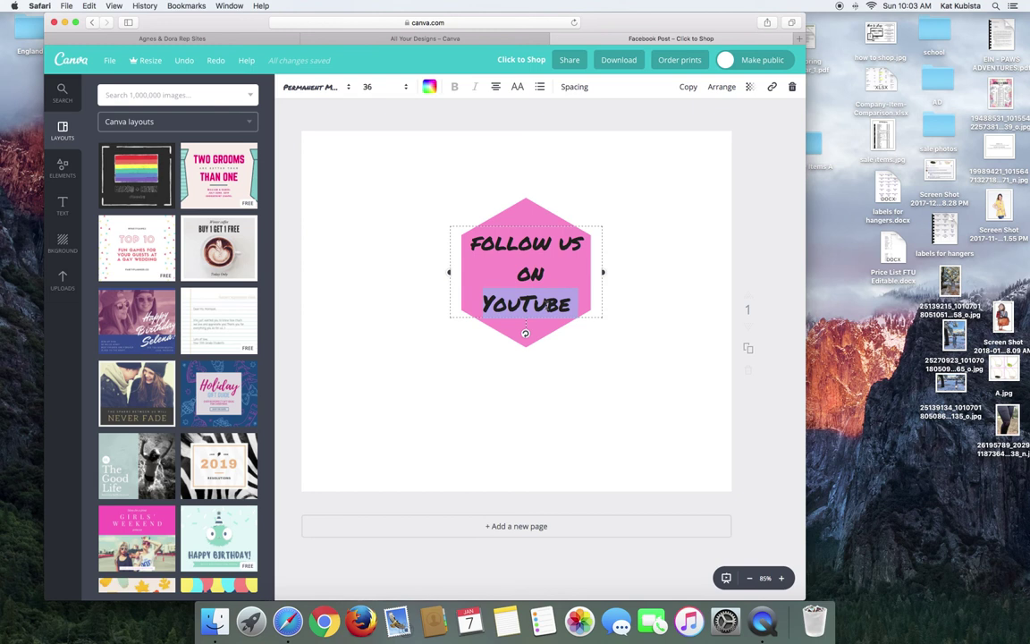
type("Facebook")
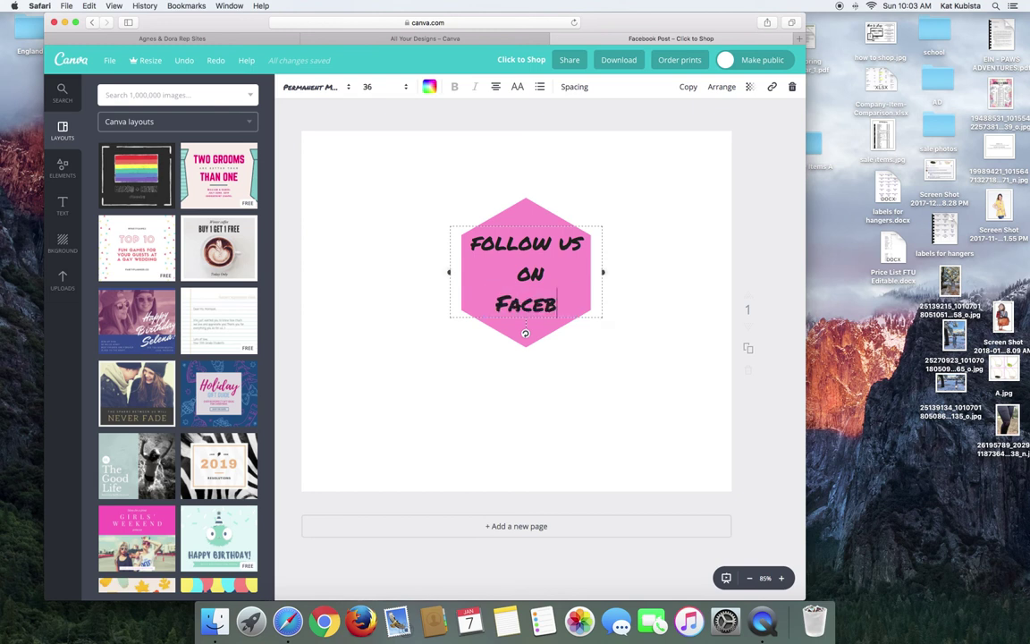
left_click(618, 441)
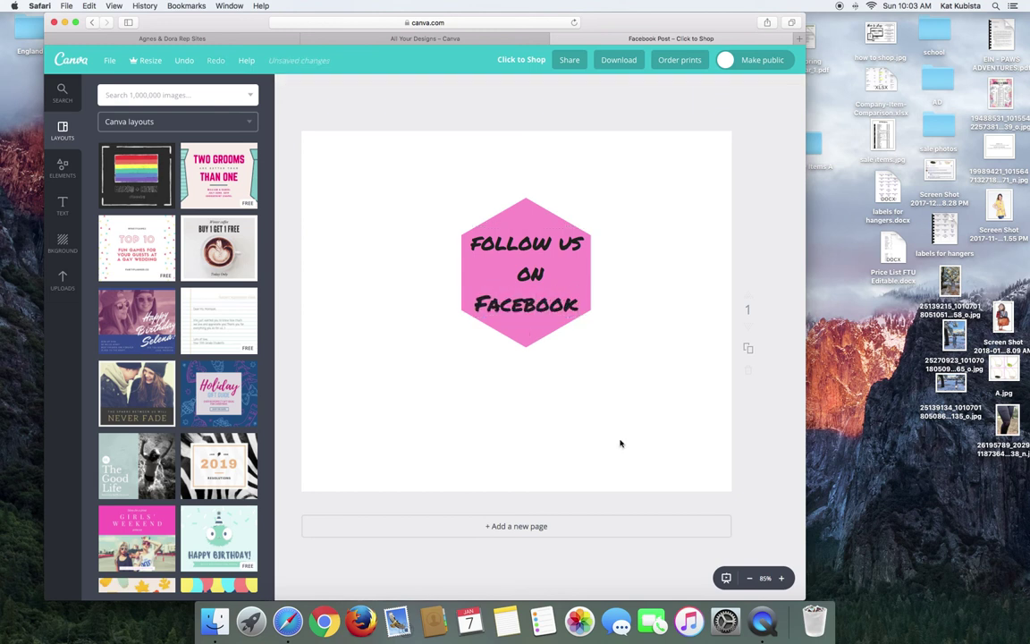
key("super+shift+4")
left_click_drag(441, 197, 612, 351)
Set the hexagon text back to Instagram and capture a region screenshot of it.
left_click(533, 304)
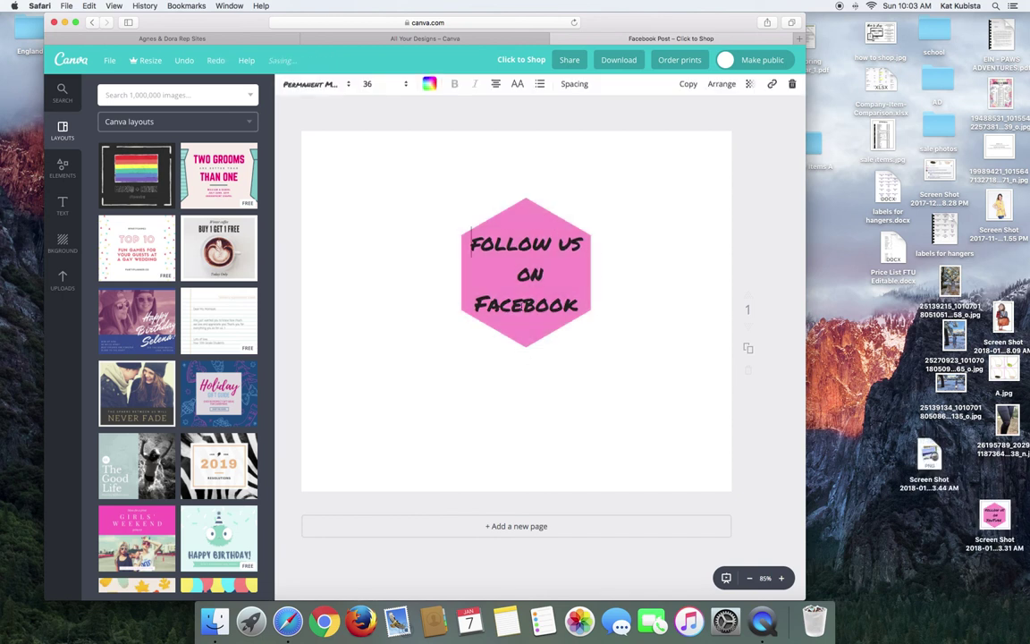
double_click(532, 304)
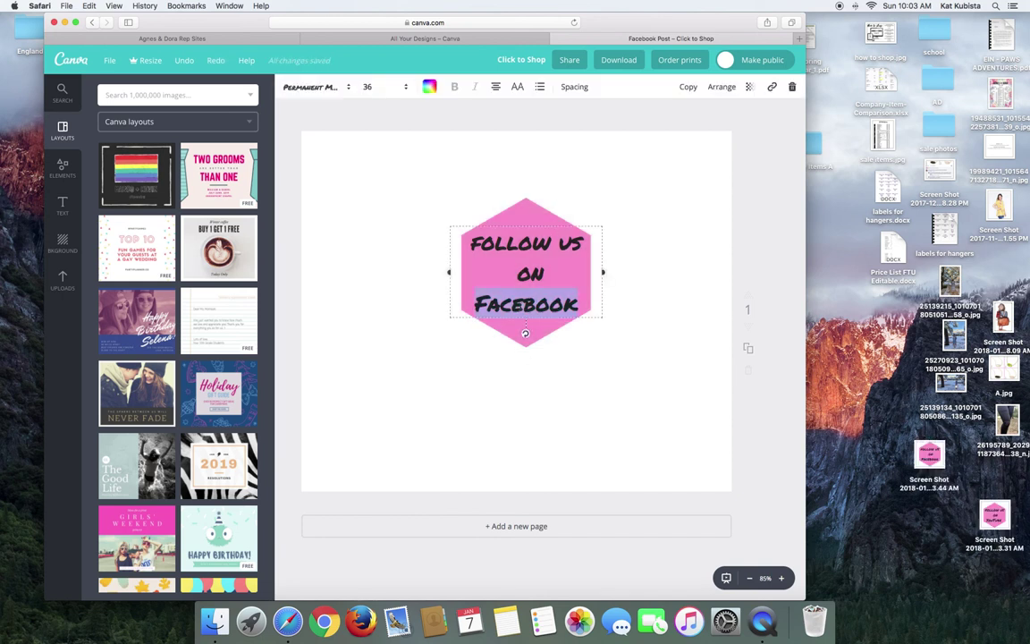
type("Instagram")
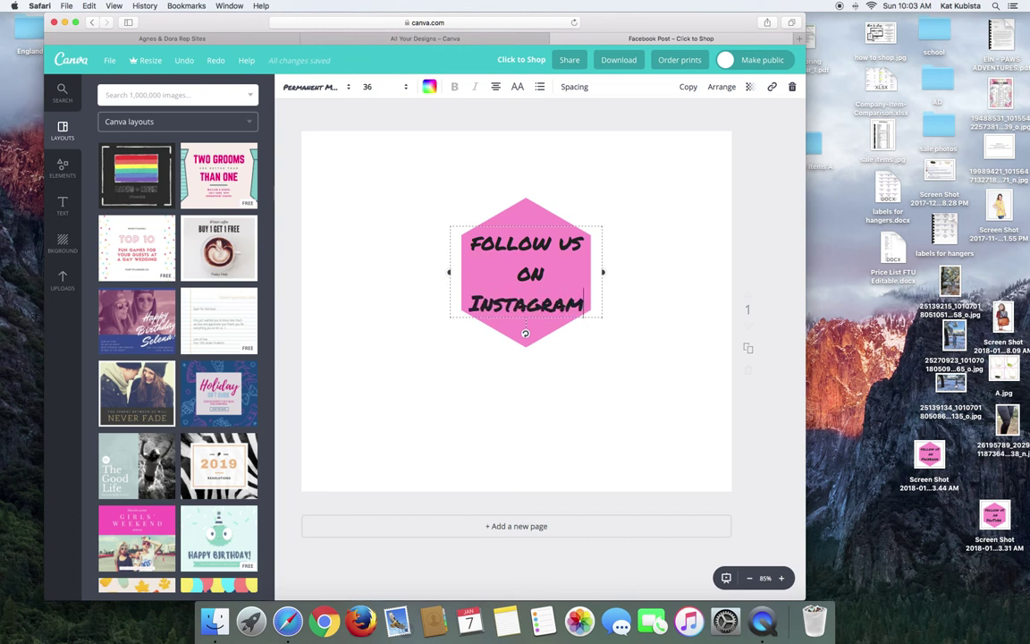
left_click(556, 374)
key("super+shift+4")
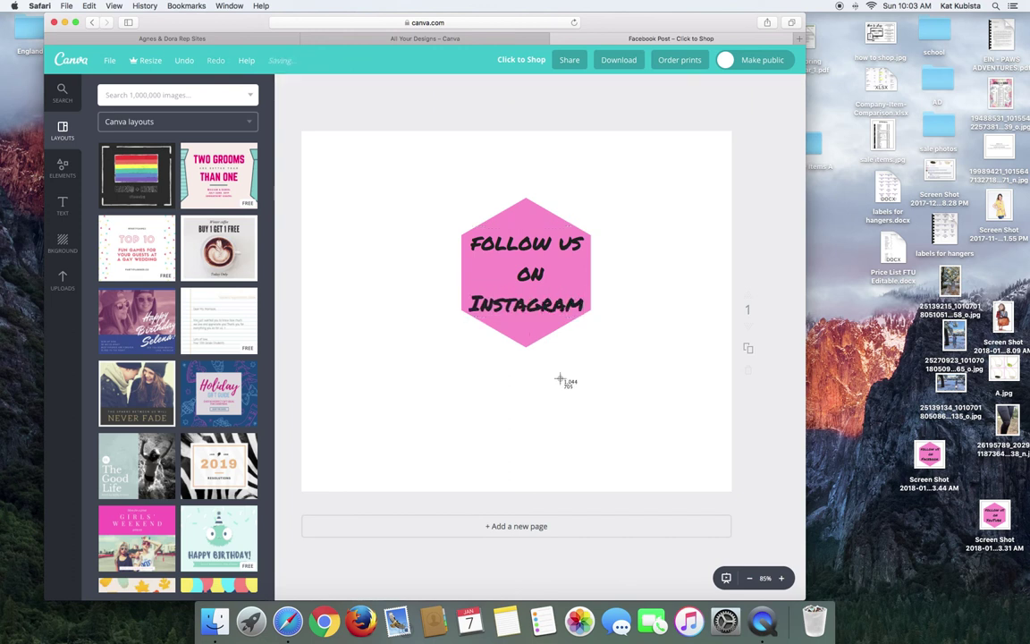
left_click_drag(445, 199, 597, 350)
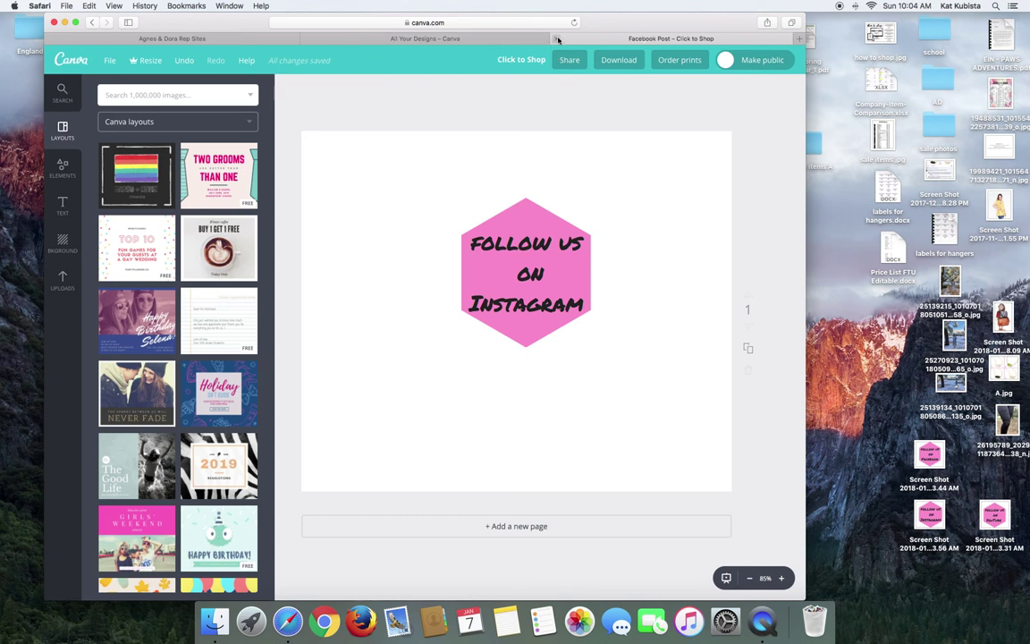
Save the Click to Shop design and close both Canva tabs.
left_click(108, 60)
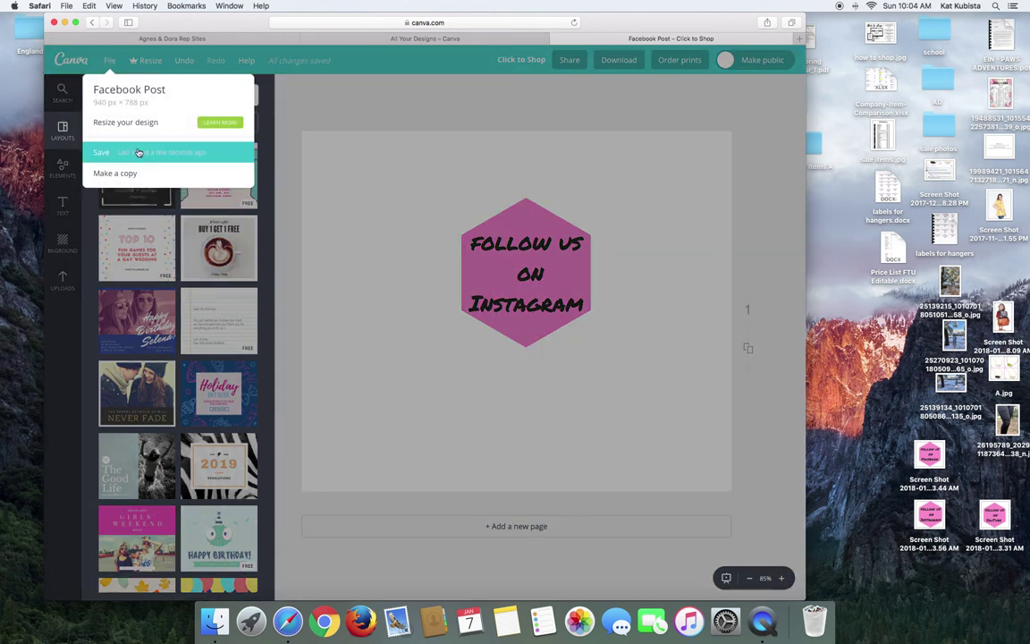
left_click(139, 152)
key("super+w")
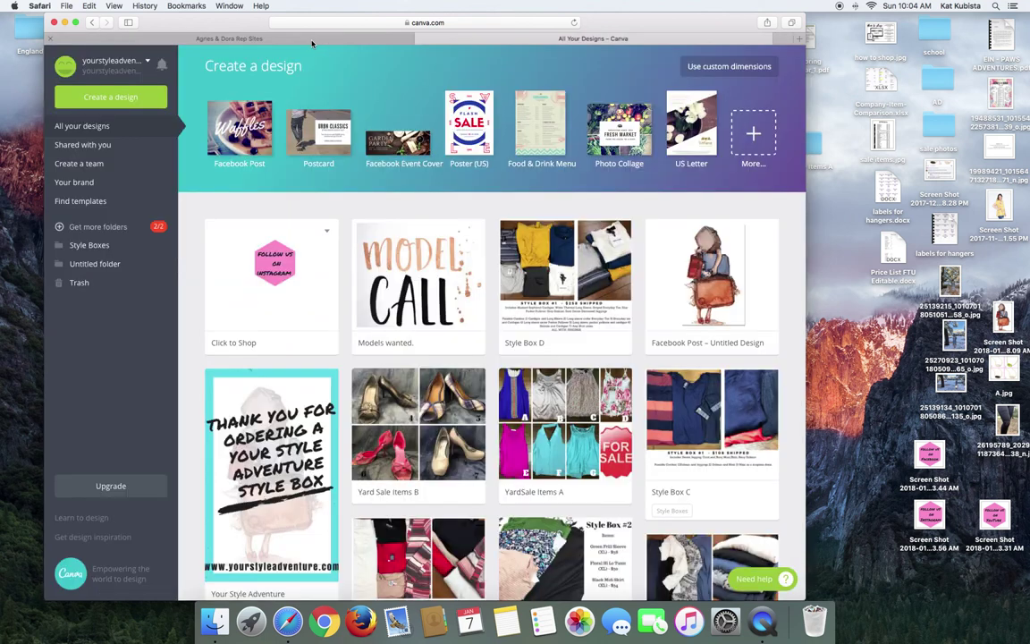
key("super+w")
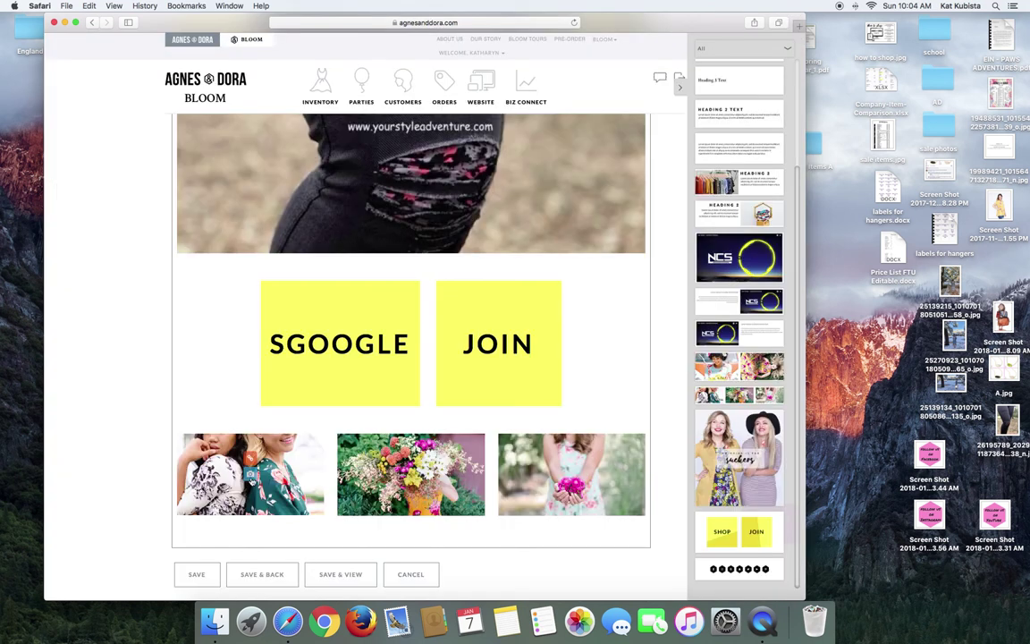
Replace the first gallery photo with the YouTube hexagon screenshot.
left_click(679, 79)
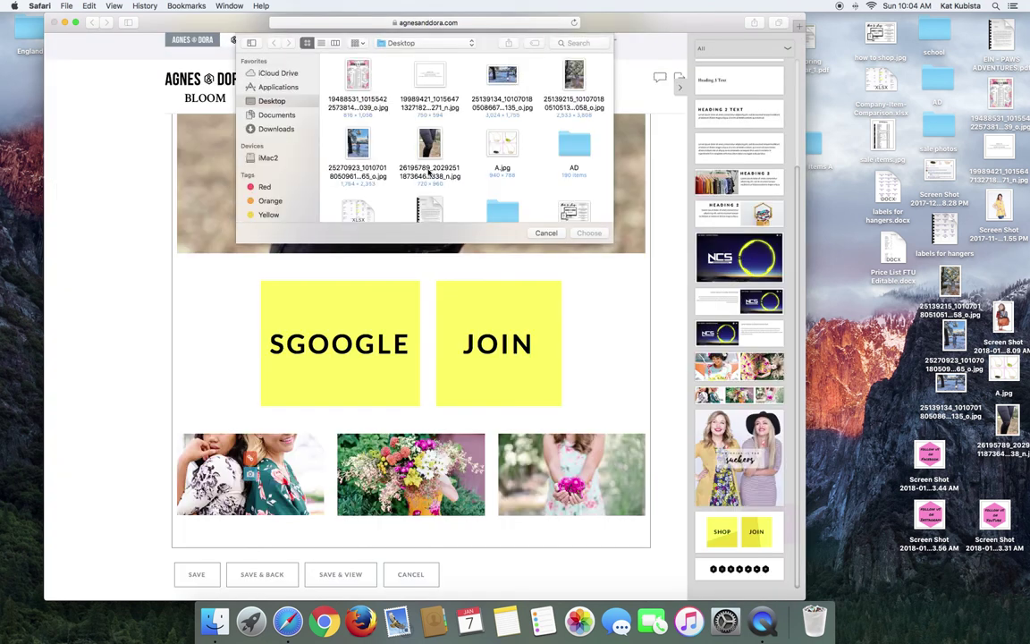
scroll(429, 173, "down", 5)
scroll(429, 173, "down", 3)
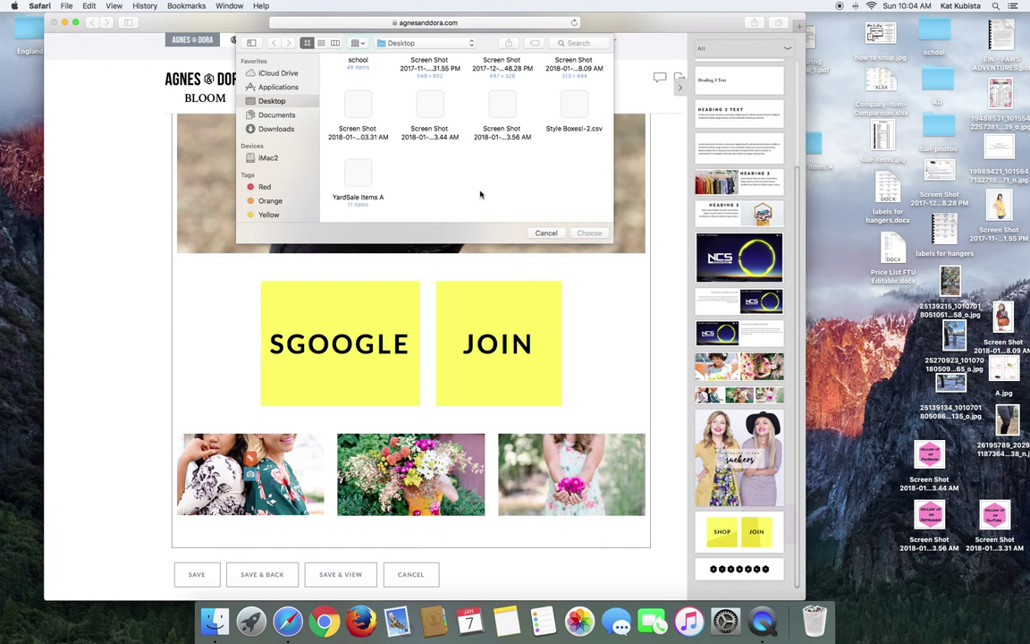
left_click(360, 113)
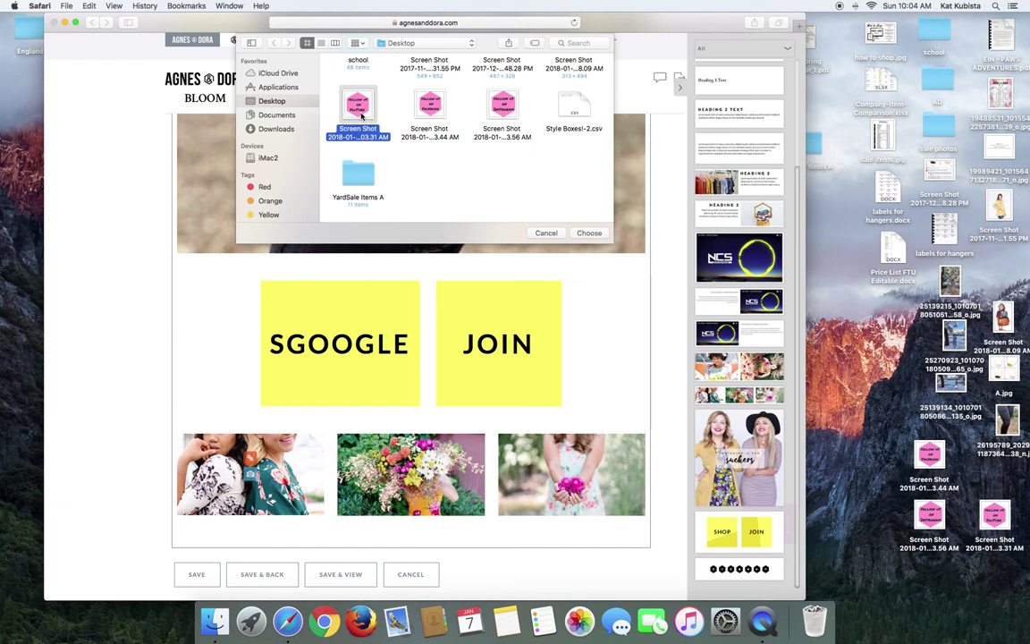
left_click(588, 232)
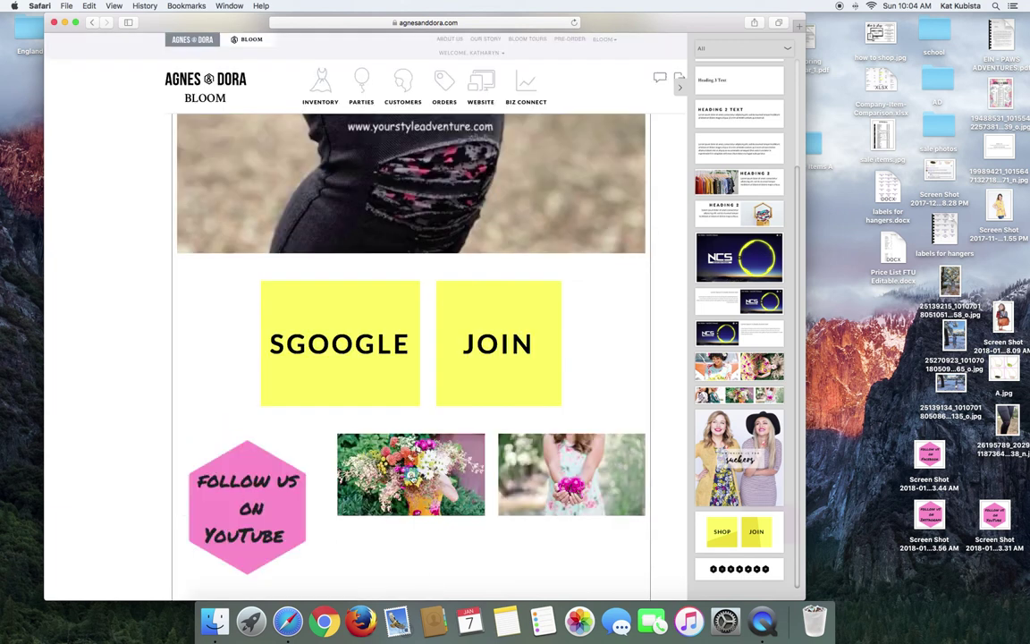
Replace the next gallery photo with the Facebook hexagon screenshot.
left_click(371, 431)
scroll(420, 199, "down", 3)
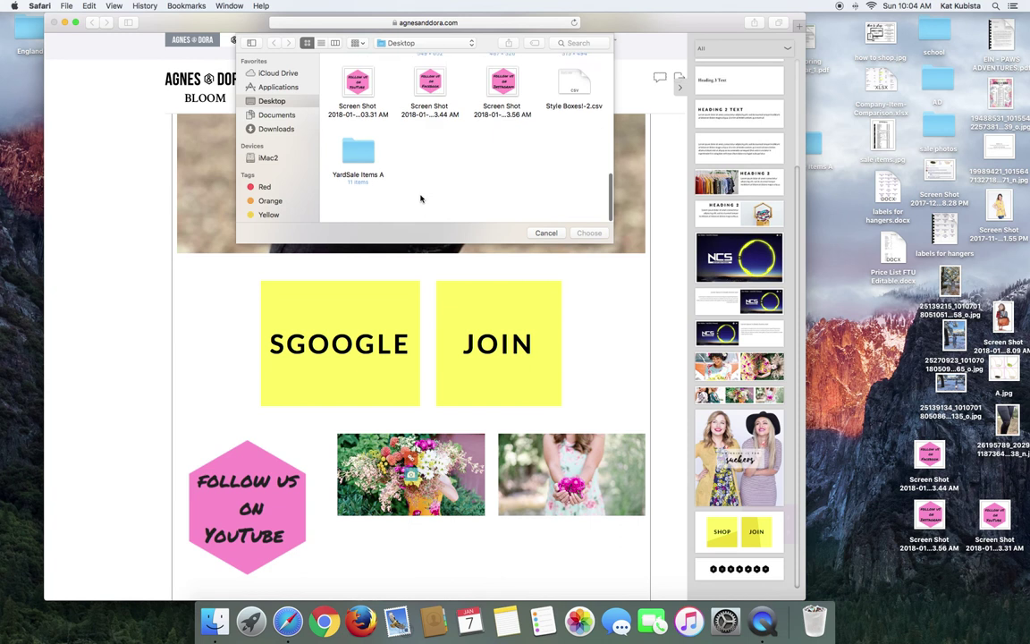
scroll(420, 199, "up", 1)
double_click(429, 103)
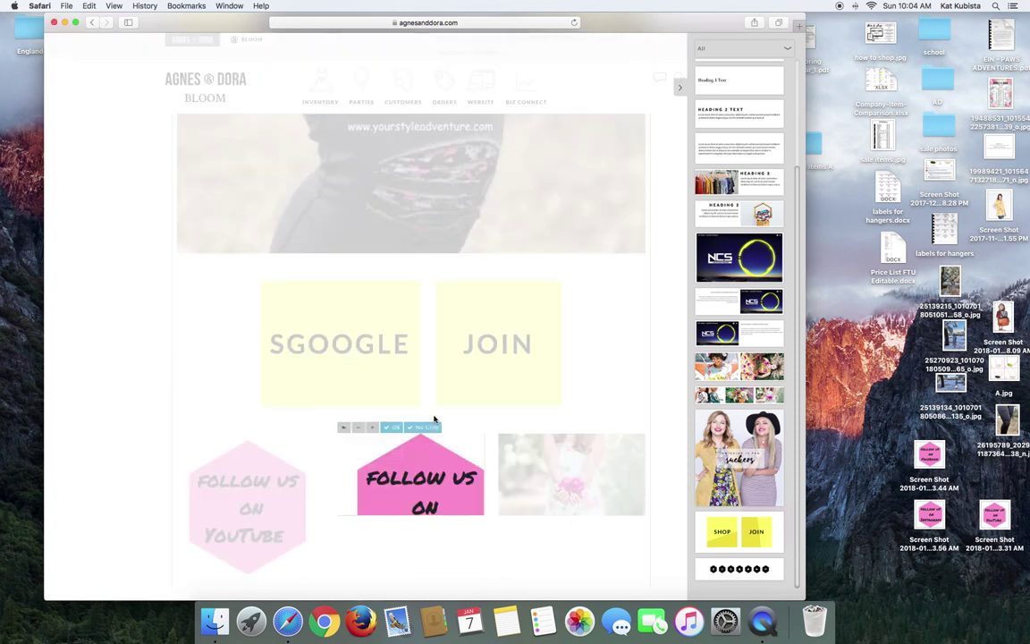
left_click(425, 427)
Replace the flower photo with the Instagram hexagon screenshot and accept the placement.
left_click(516, 433)
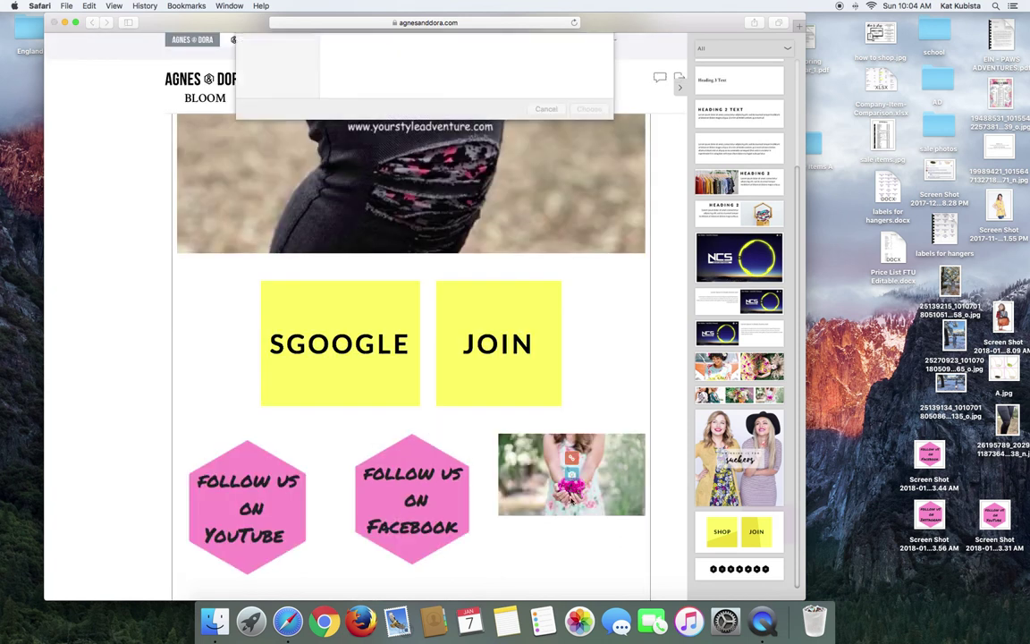
scroll(409, 157, "down", 10)
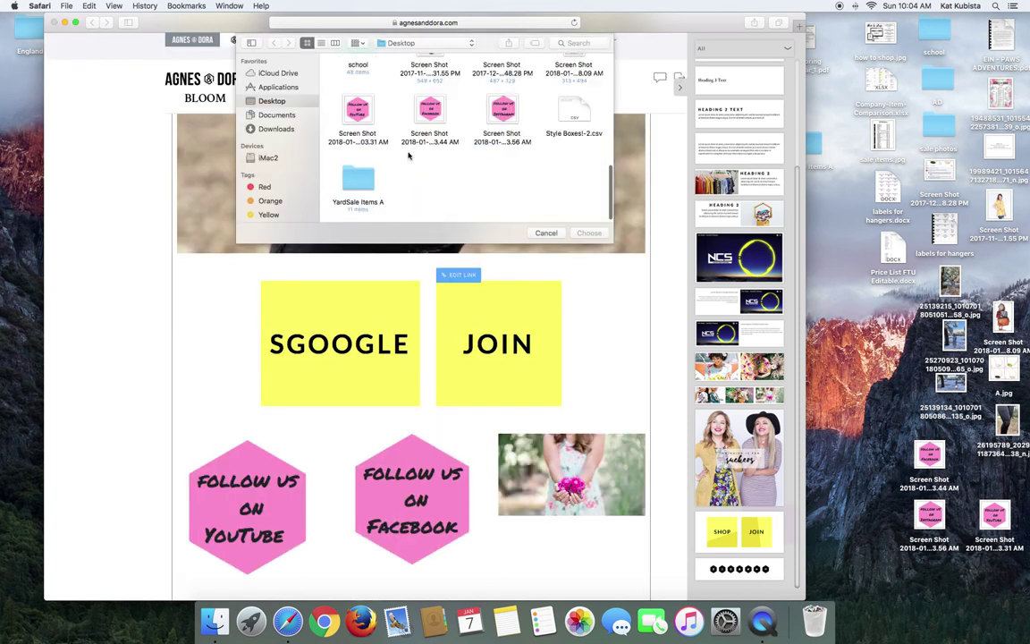
left_click(497, 106)
left_click(583, 232)
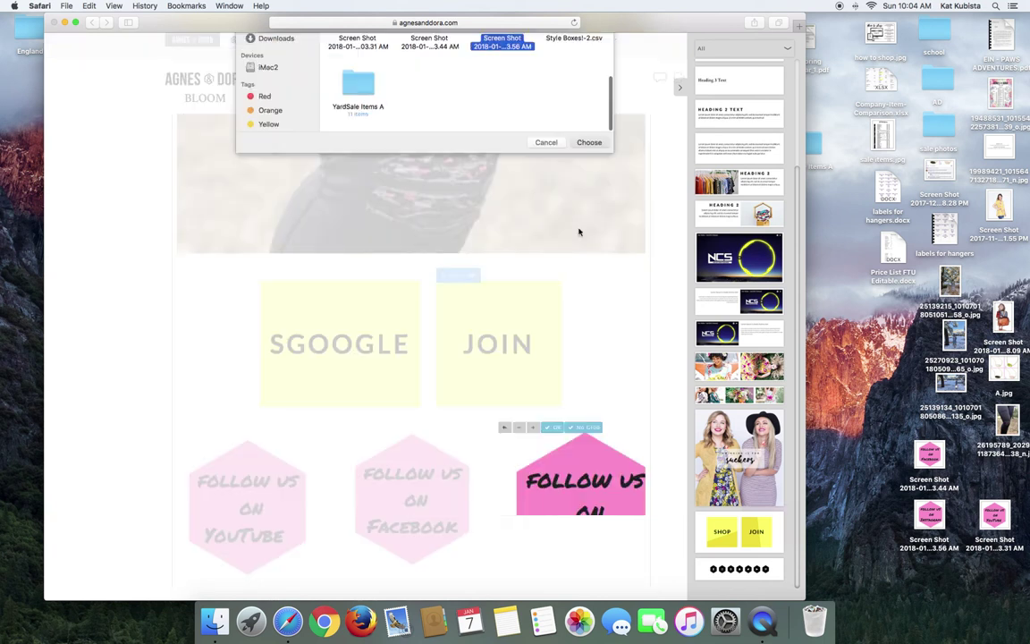
left_click(554, 429)
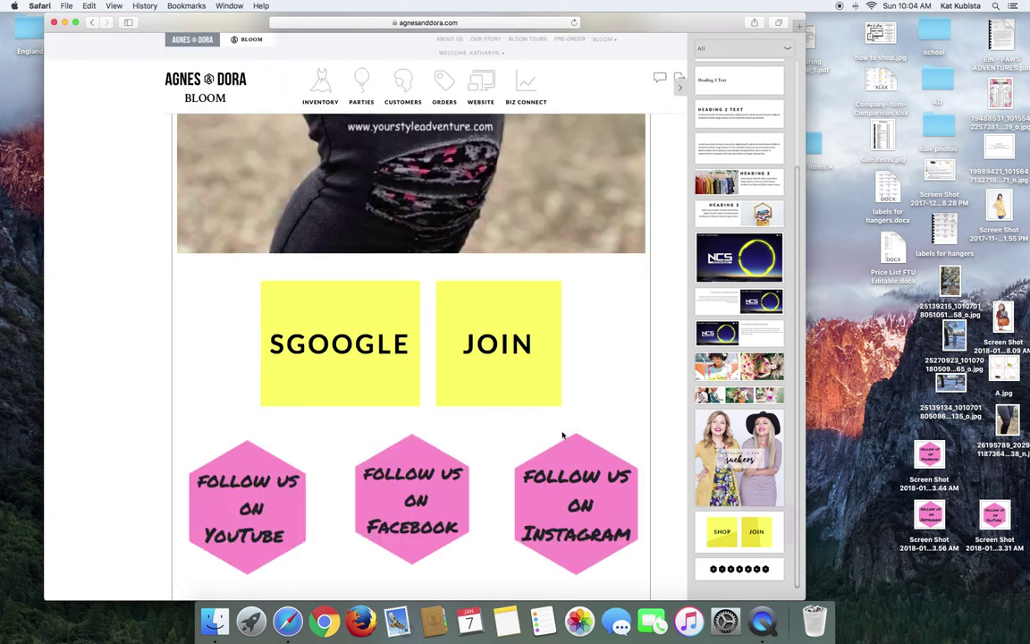
scroll(515, 439, "down", 2)
scroll(514, 439, "down", 1)
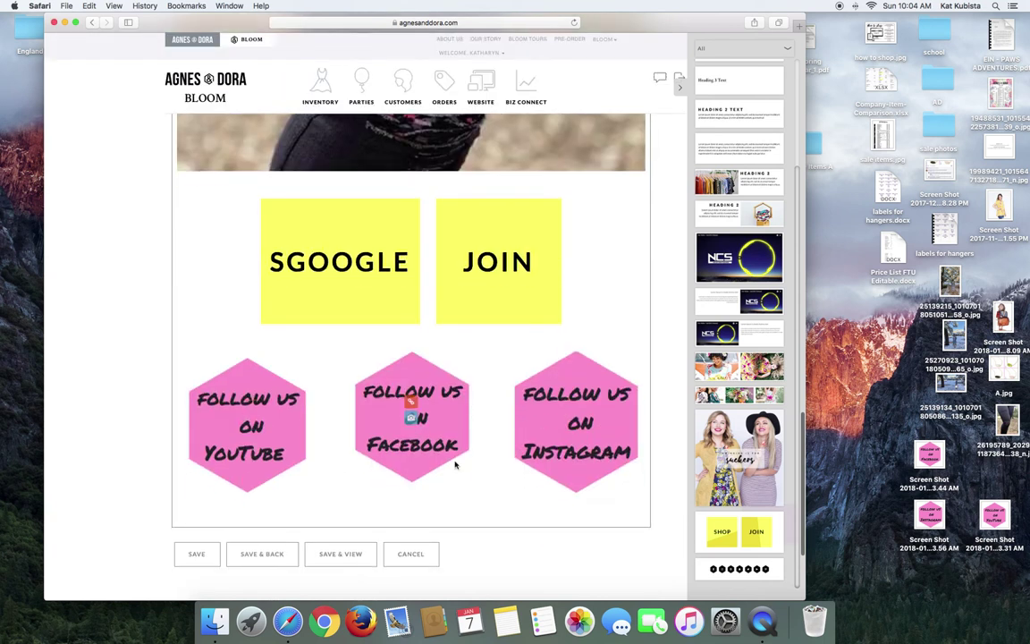
scroll(563, 495, "down", 1)
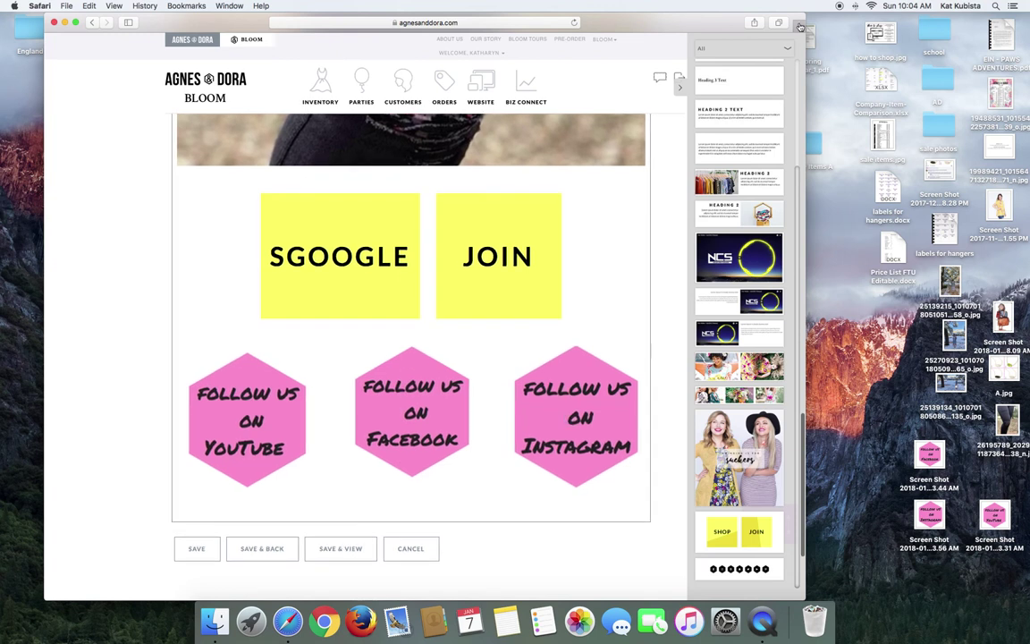
Load youtube.com in a new browser tab.
key("super+t")
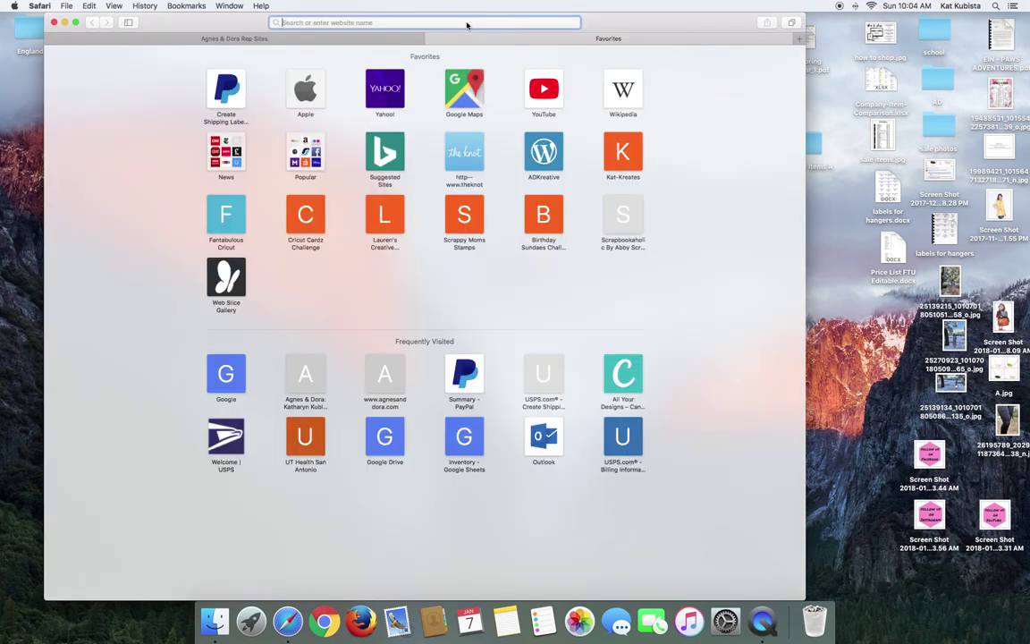
type("youb")
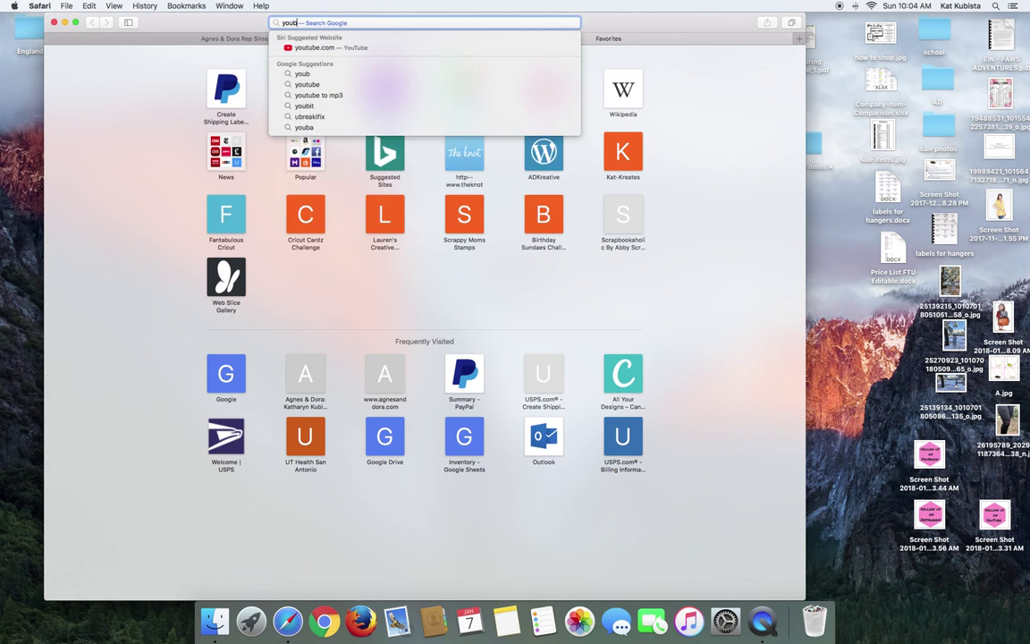
key("BackSpace")
type("tube.com")
key("Return")
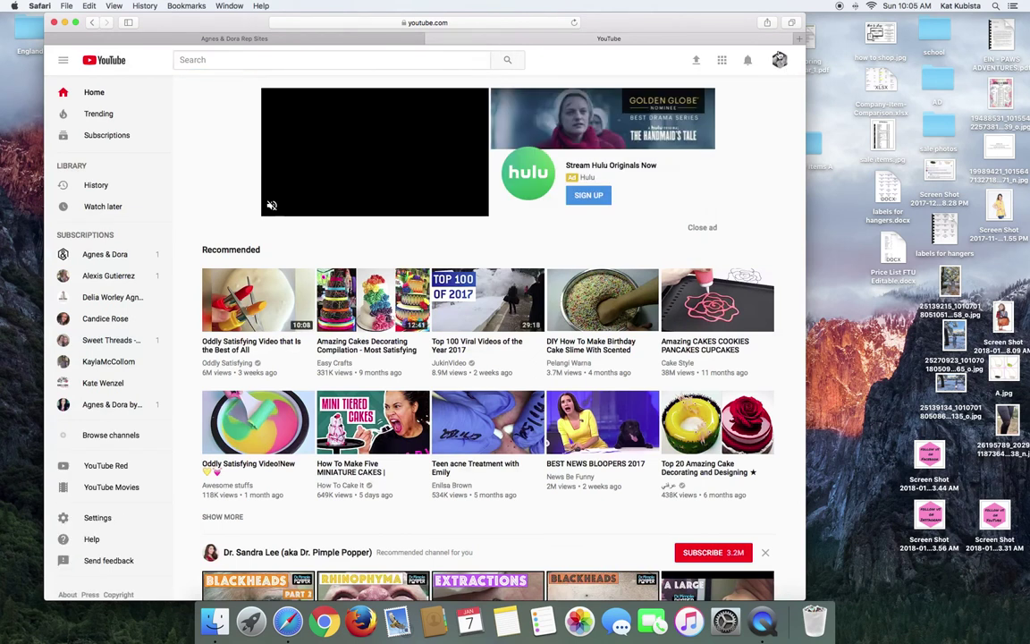
Go to the account's own YouTube channel, copy its address, and return to the site editor tab.
left_click(780, 61)
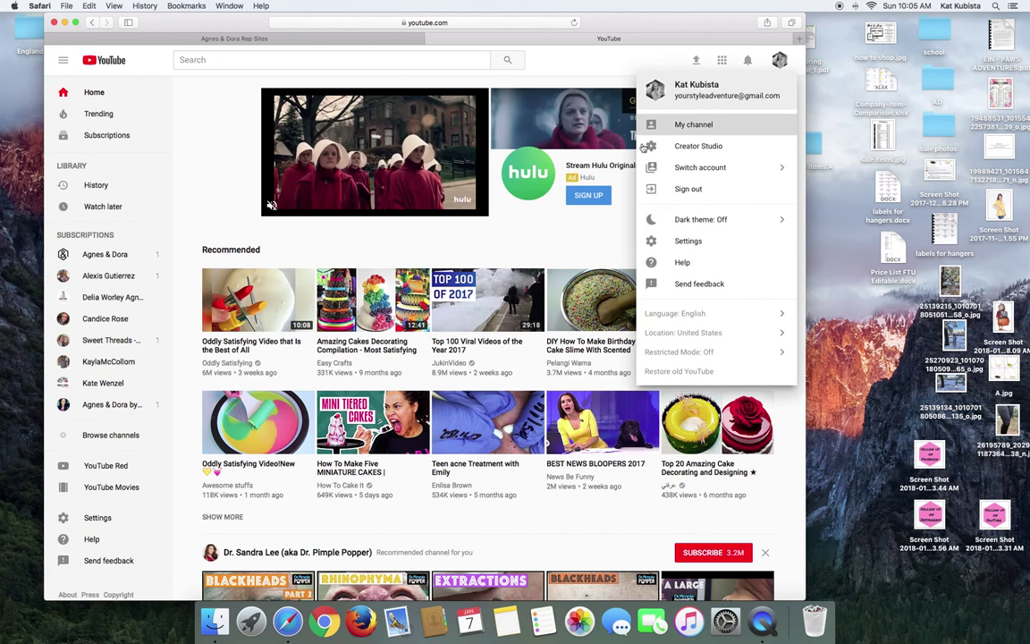
left_click(573, 150)
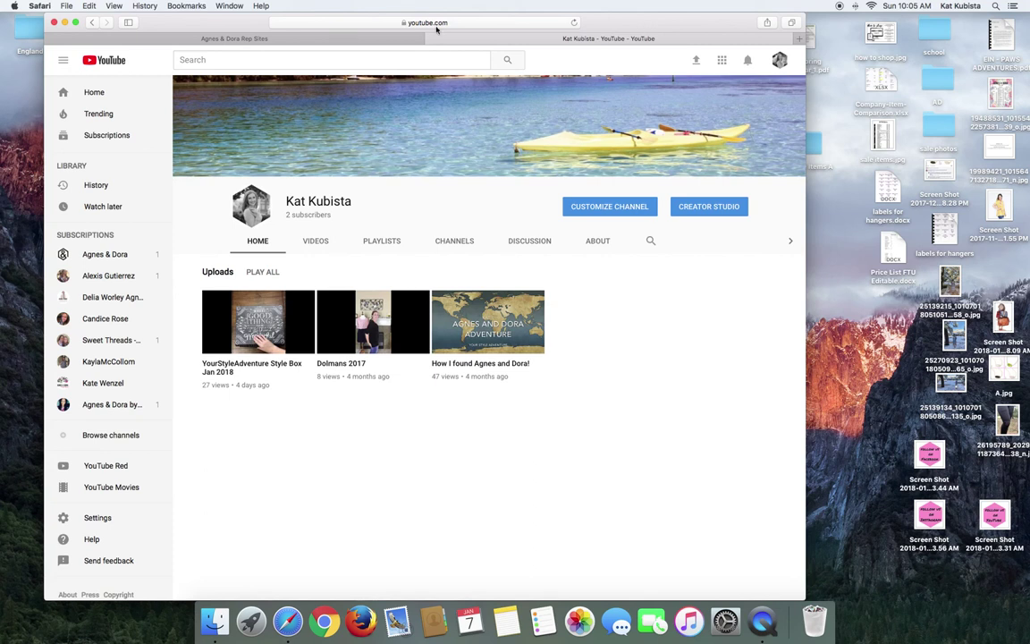
left_click(395, 24)
left_click(647, 21)
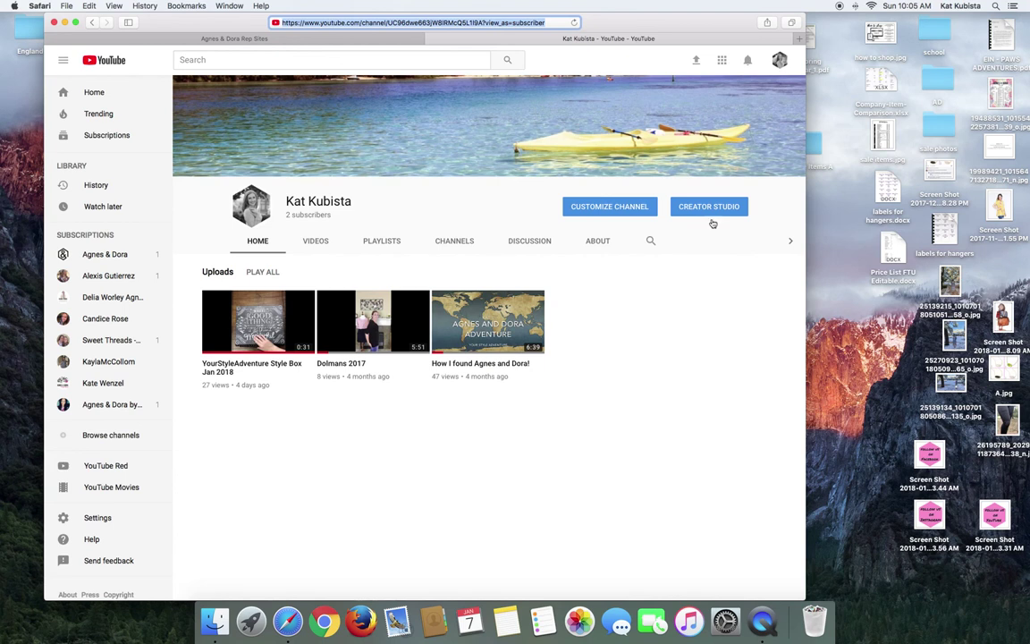
left_click(781, 62)
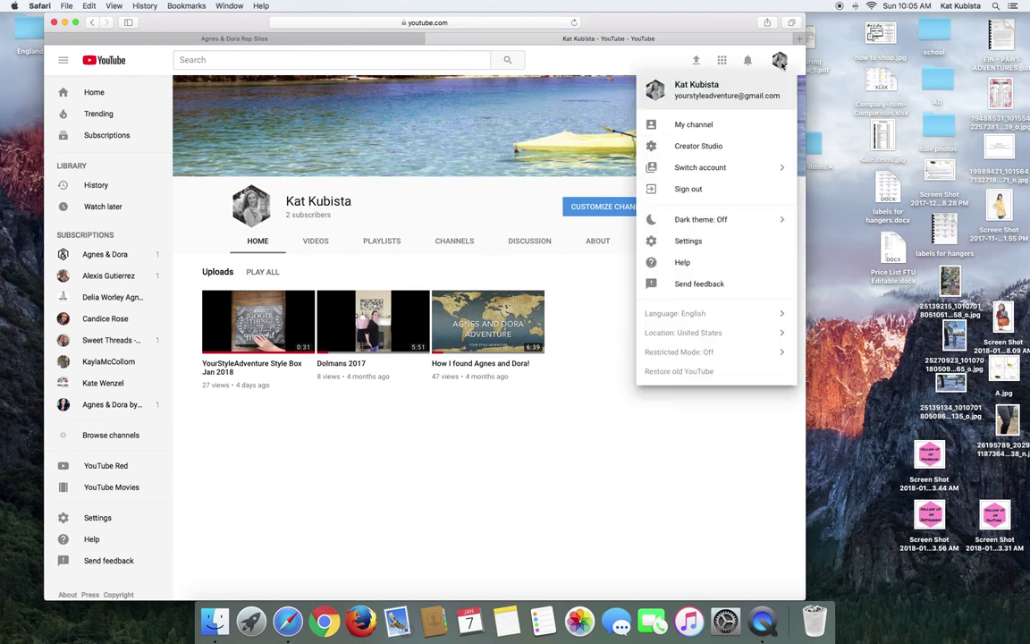
left_click(444, 21)
left_click(238, 30)
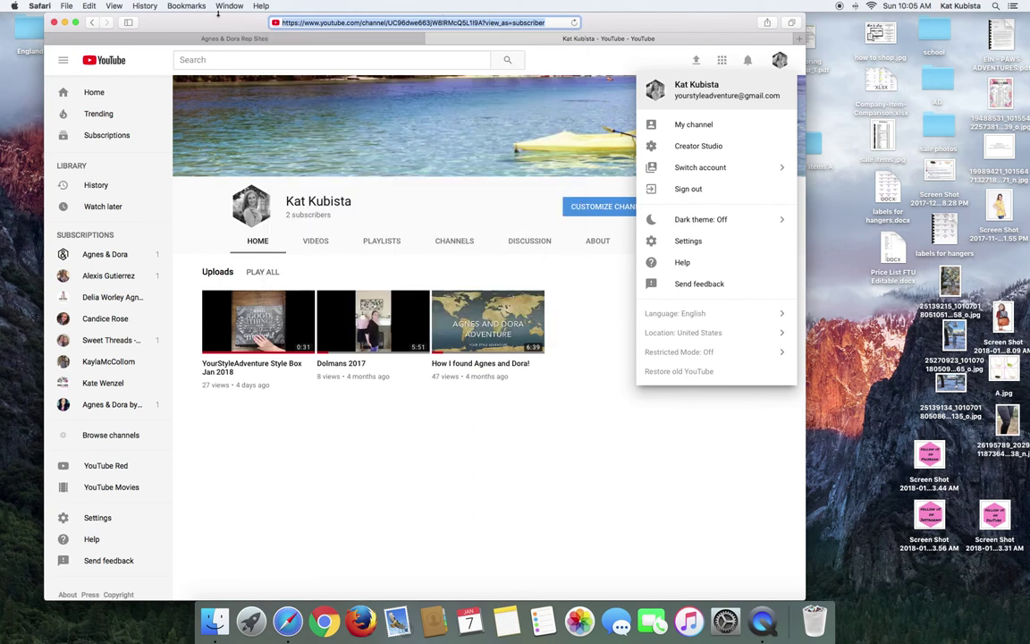
left_click(241, 40)
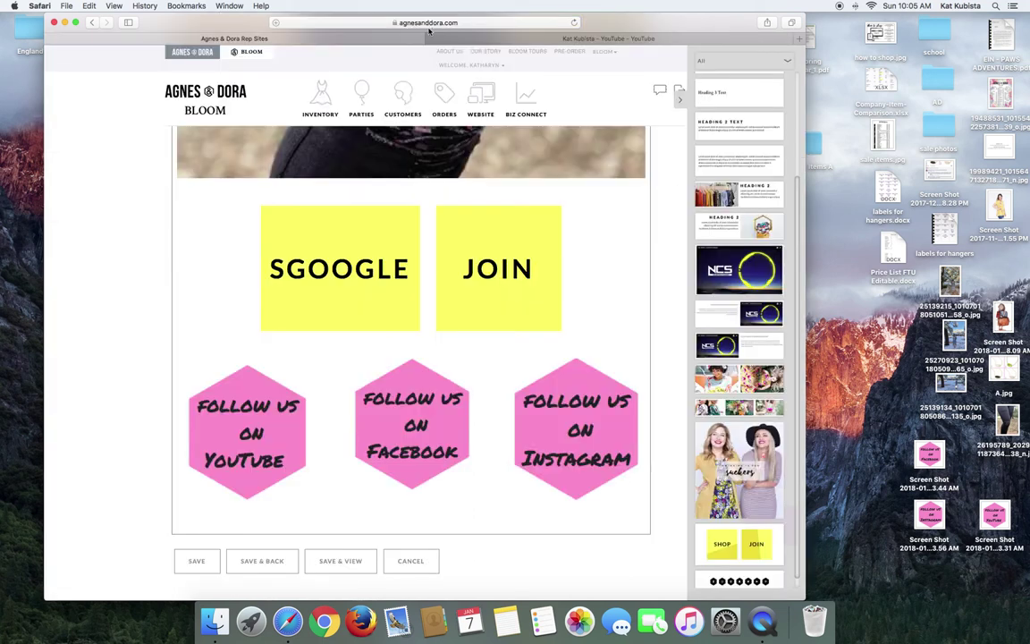
Paste the YouTube channel address into the YouTube hexagon's Link field and confirm with OK.
left_click(252, 416)
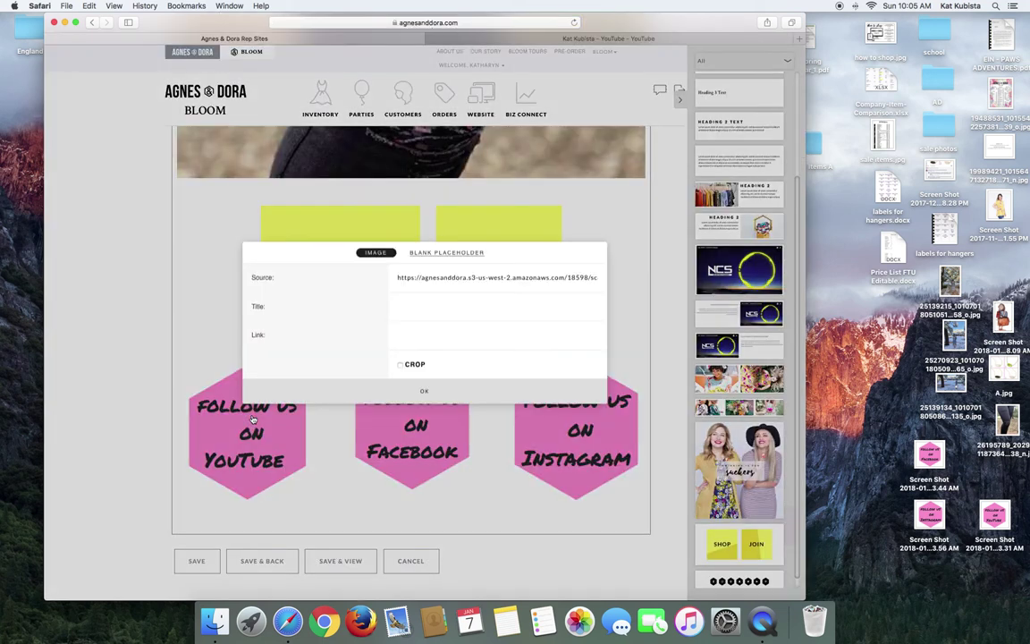
left_click(399, 334)
key("super+v")
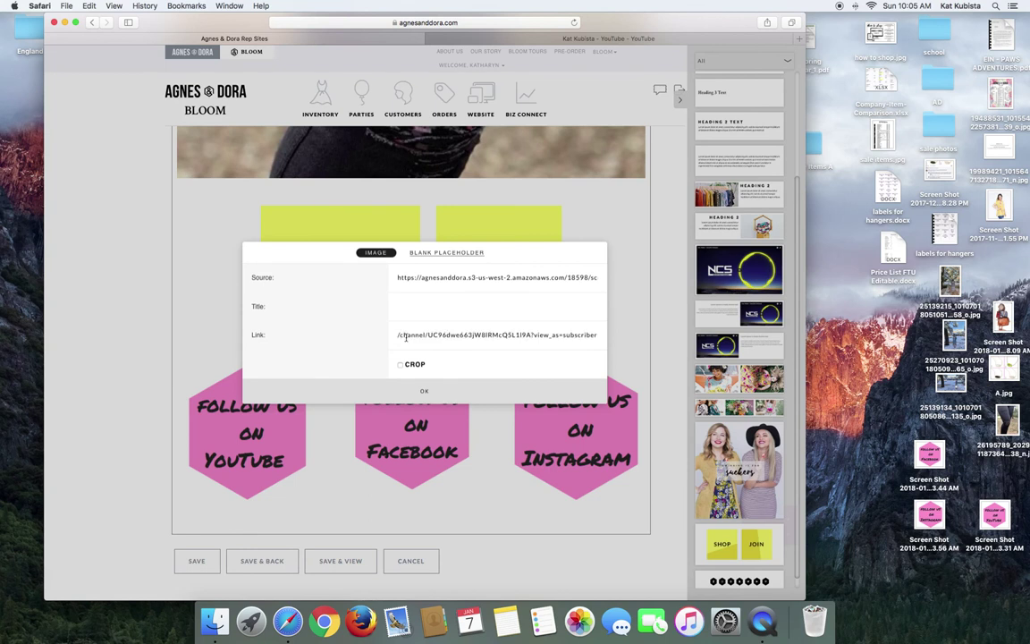
left_click(427, 392)
mouse_move(230, 403)
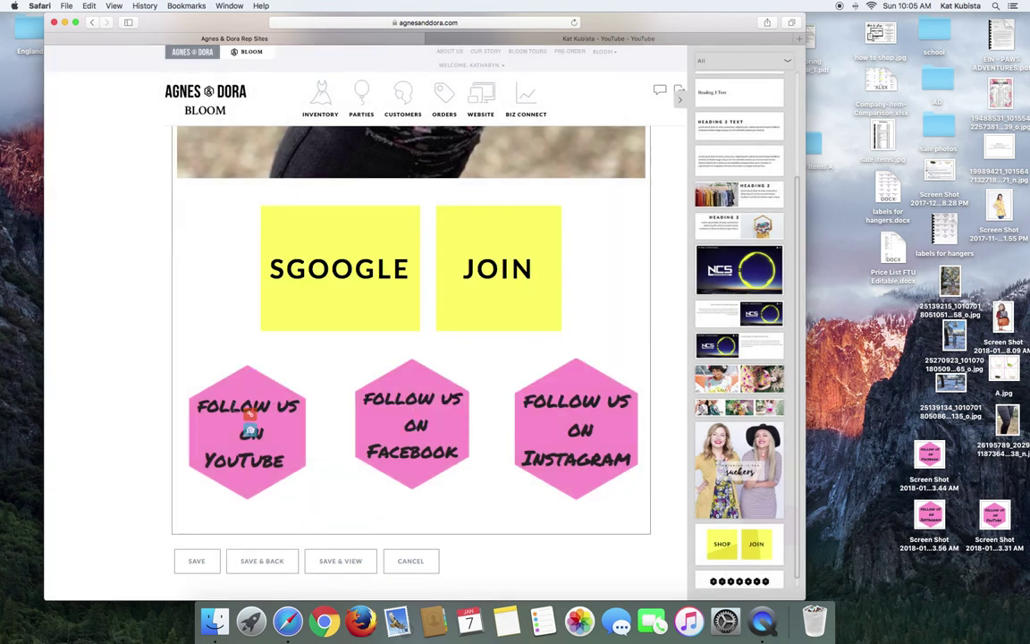
Load facebook.com, open the Your Style Adventure group, and copy its page address.
left_click(612, 38)
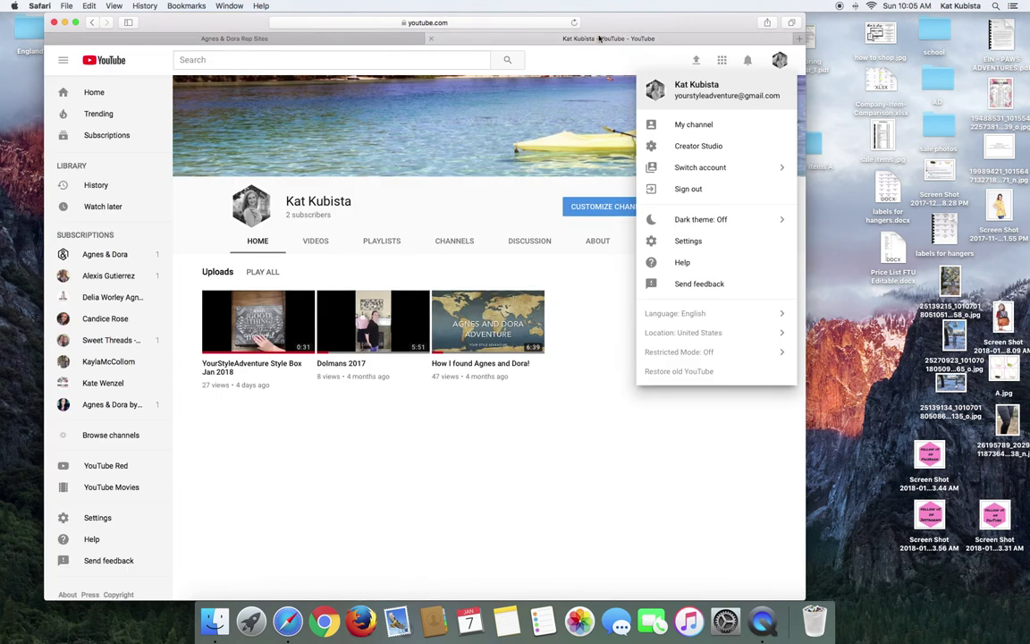
left_click(487, 19)
type("facebook.com")
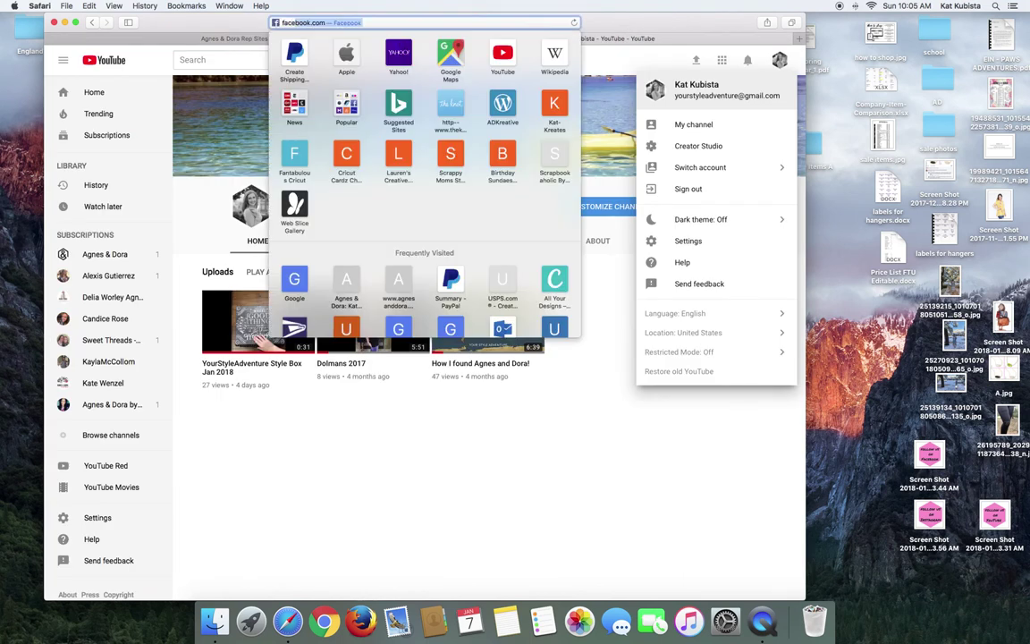
key("Return")
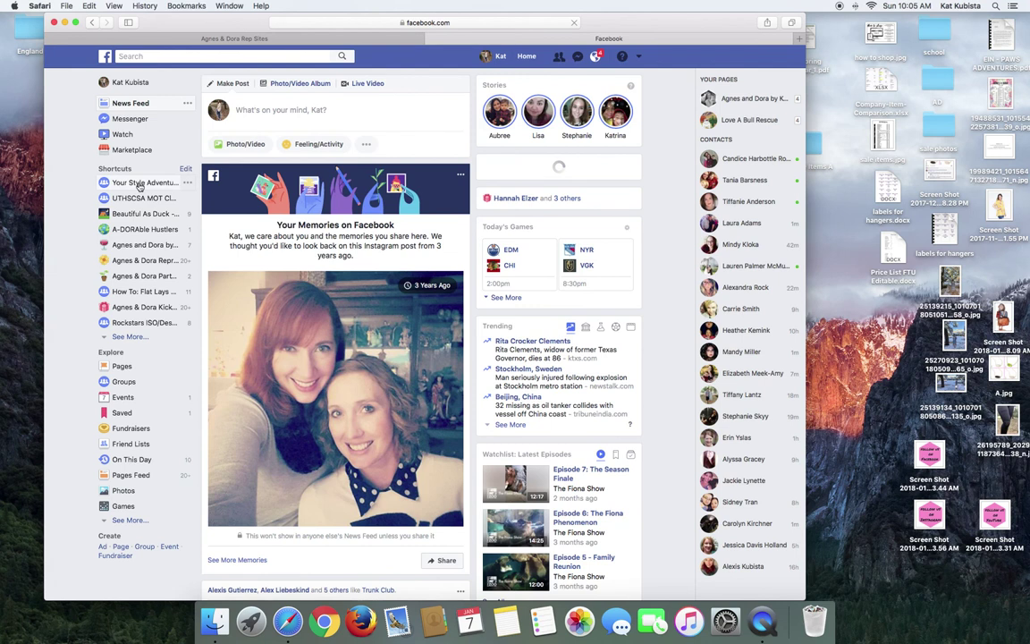
left_click(140, 183)
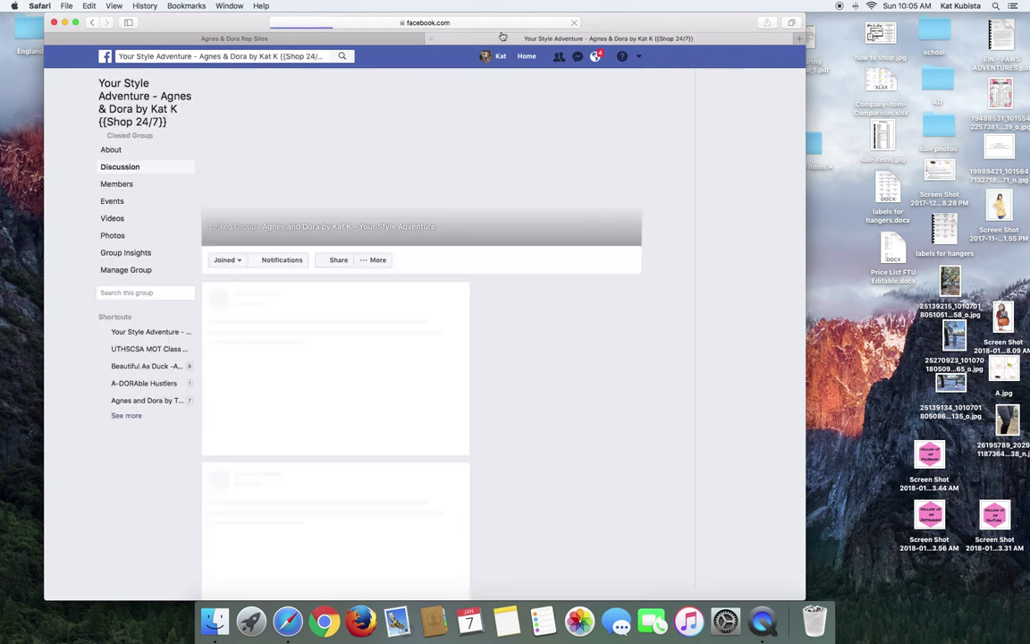
left_click(444, 23)
key("super+c")
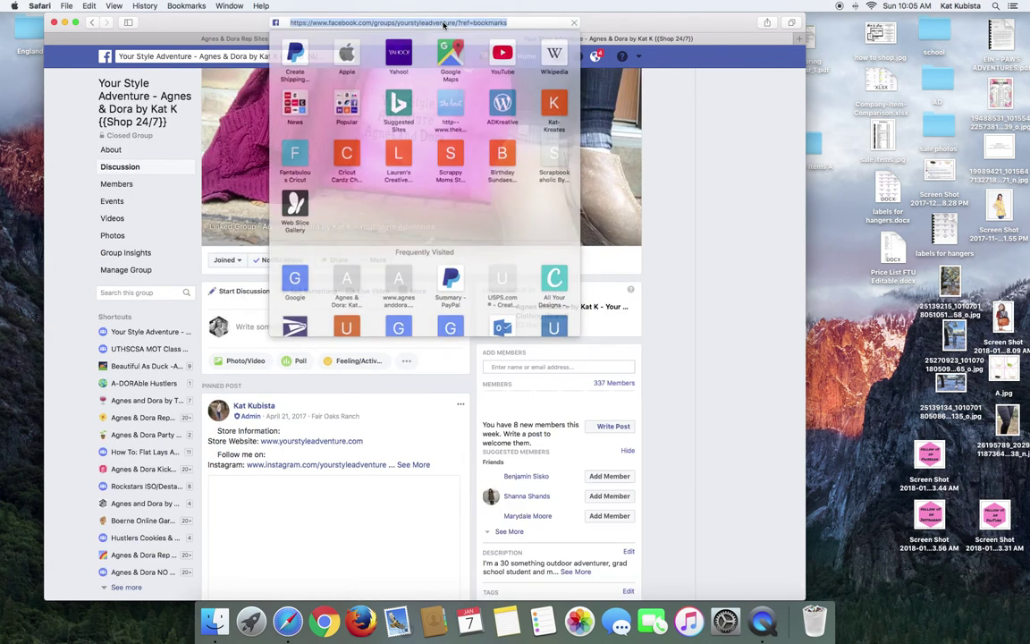
left_click(234, 39)
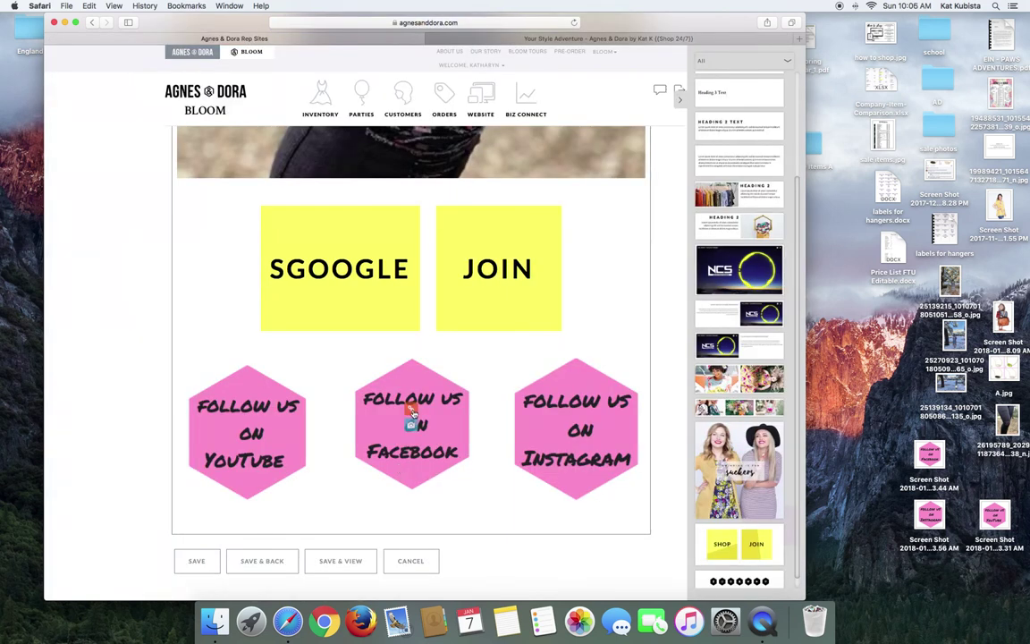
Paste the Your Style Adventure group address as the Facebook hexagon's link and confirm.
left_click(412, 413)
left_click(412, 338)
key("super+v")
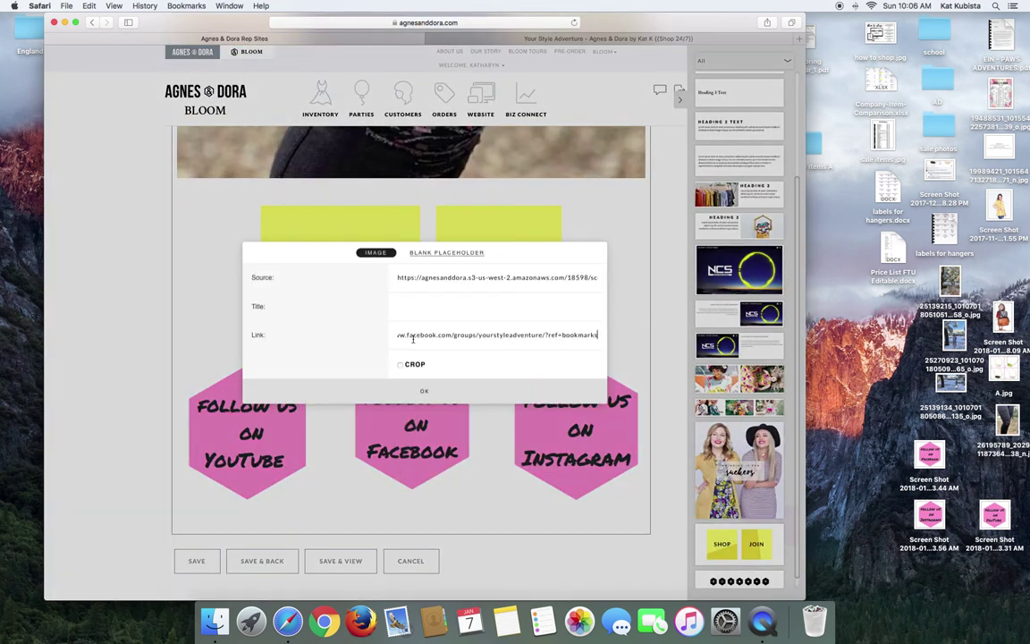
left_click(424, 391)
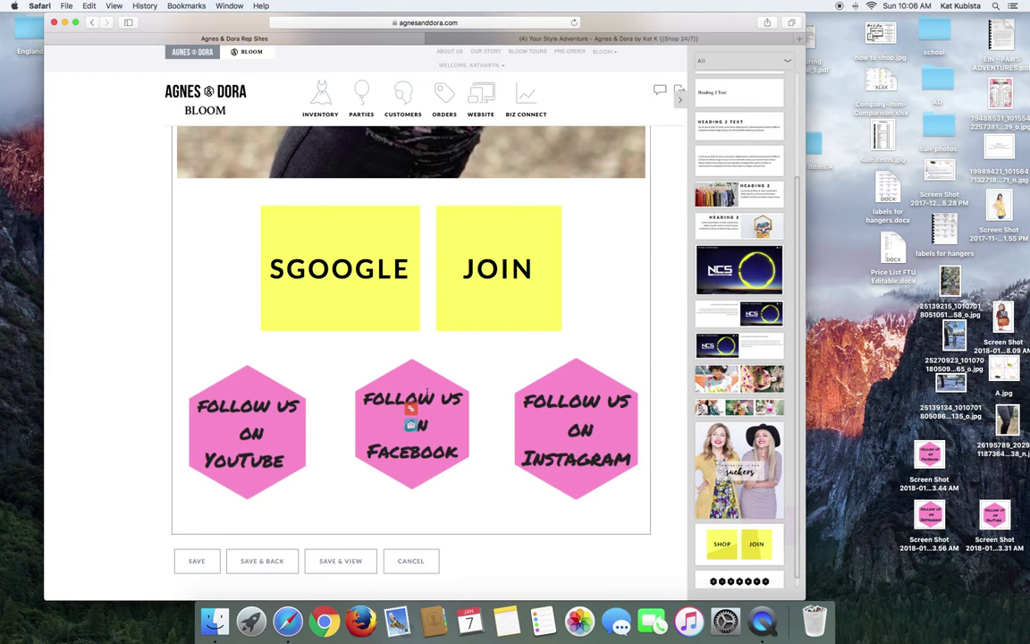
left_click(640, 40)
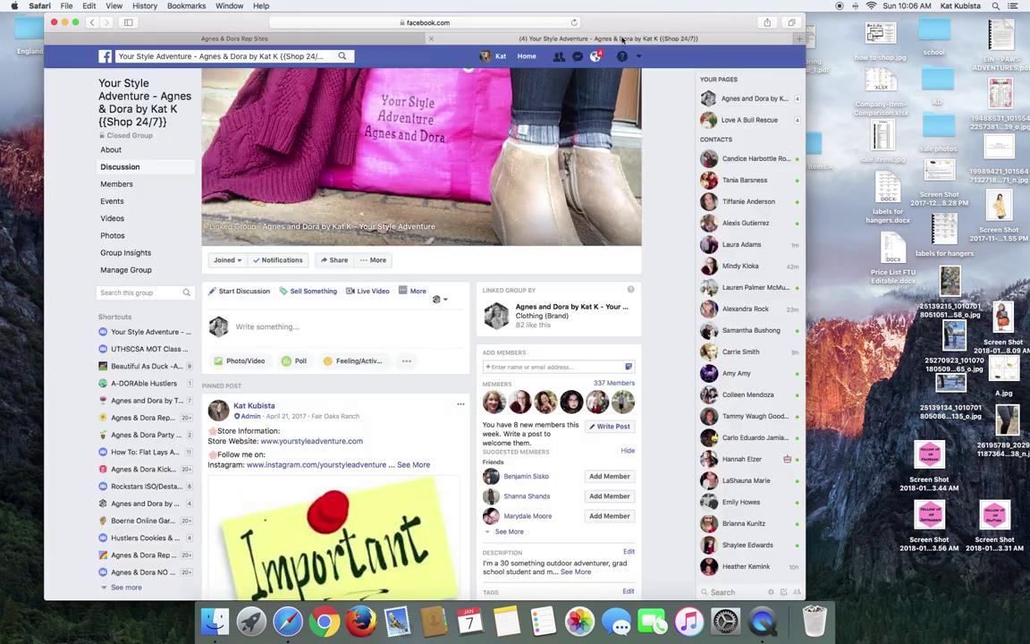
Load instagram.com, open the yourstyleadventure profile, copy its address, and return to the Bloom editor.
left_click(545, 24)
type("instagram.com")
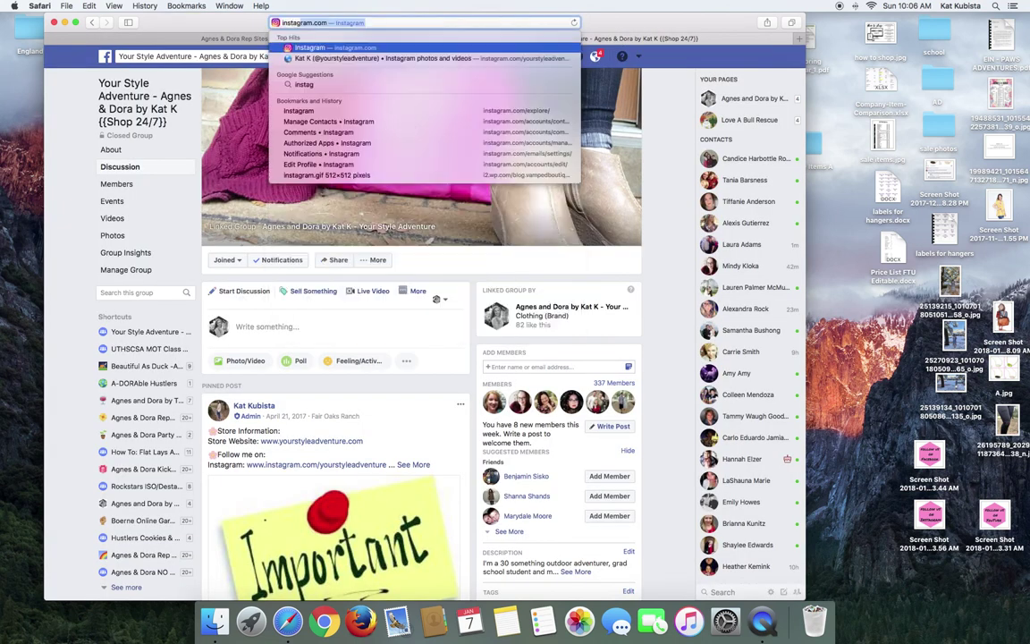
key("Return")
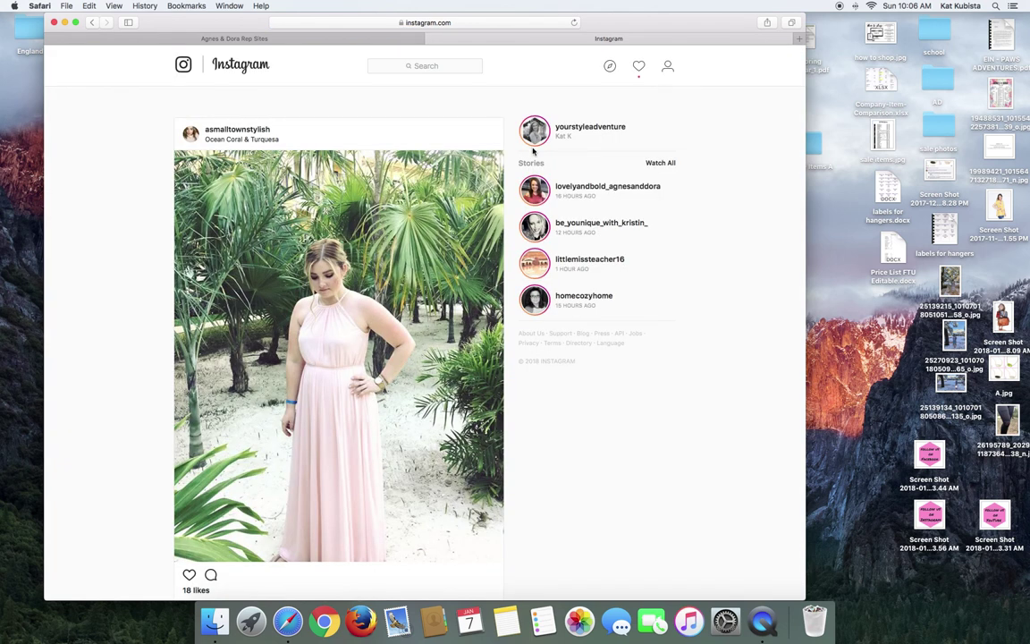
left_click(432, 25)
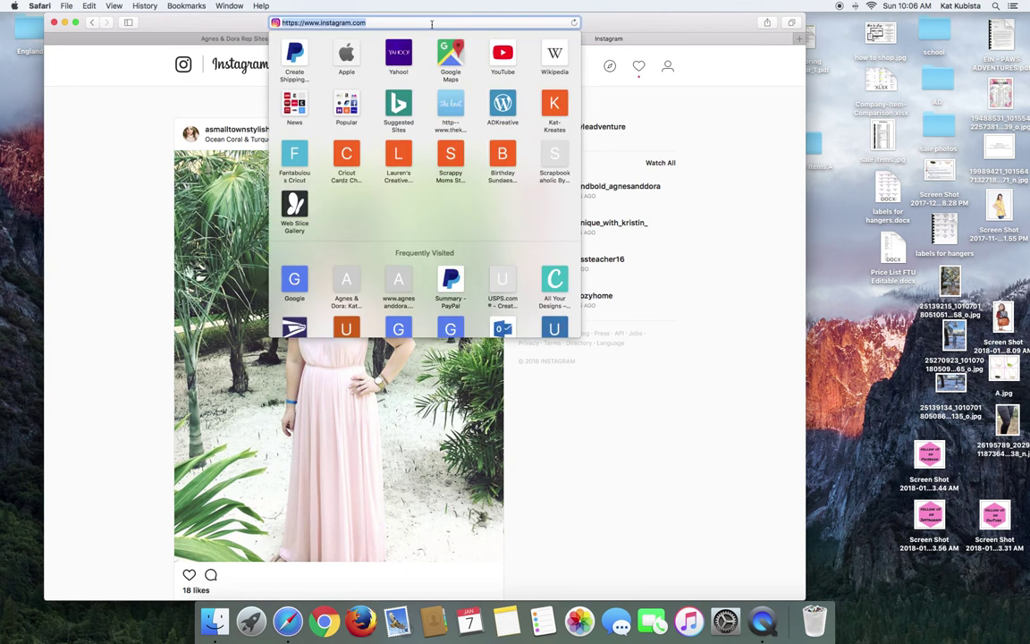
left_click(550, 121)
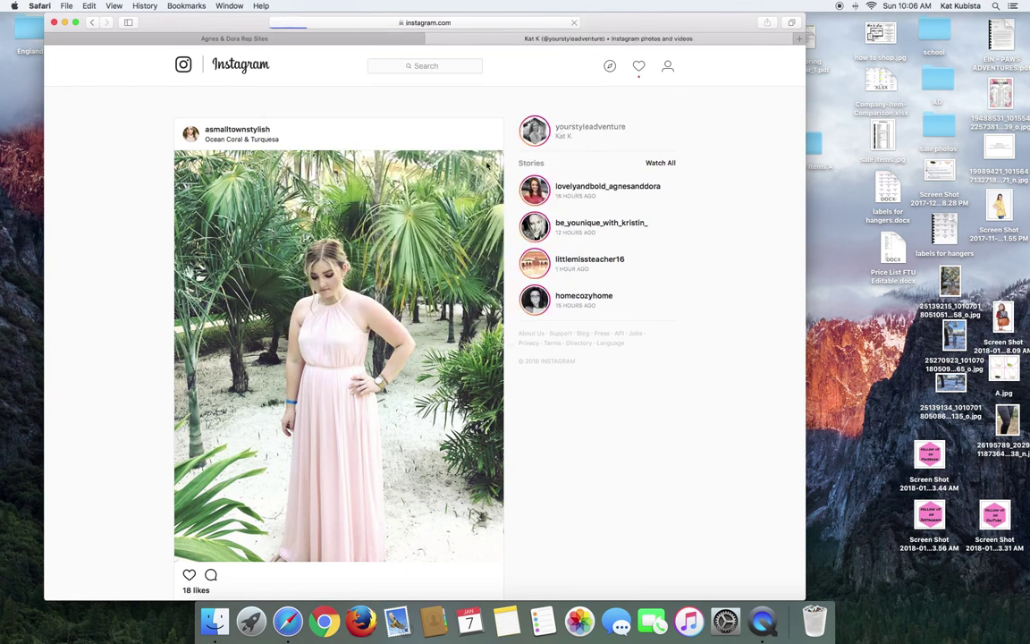
left_click(427, 24)
key("super+c")
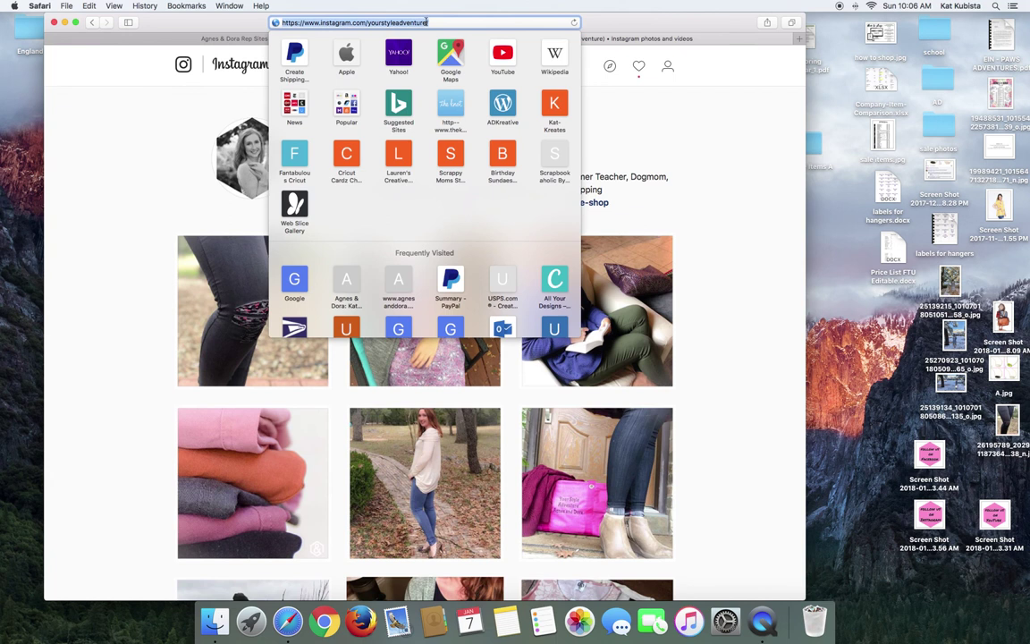
left_click(249, 39)
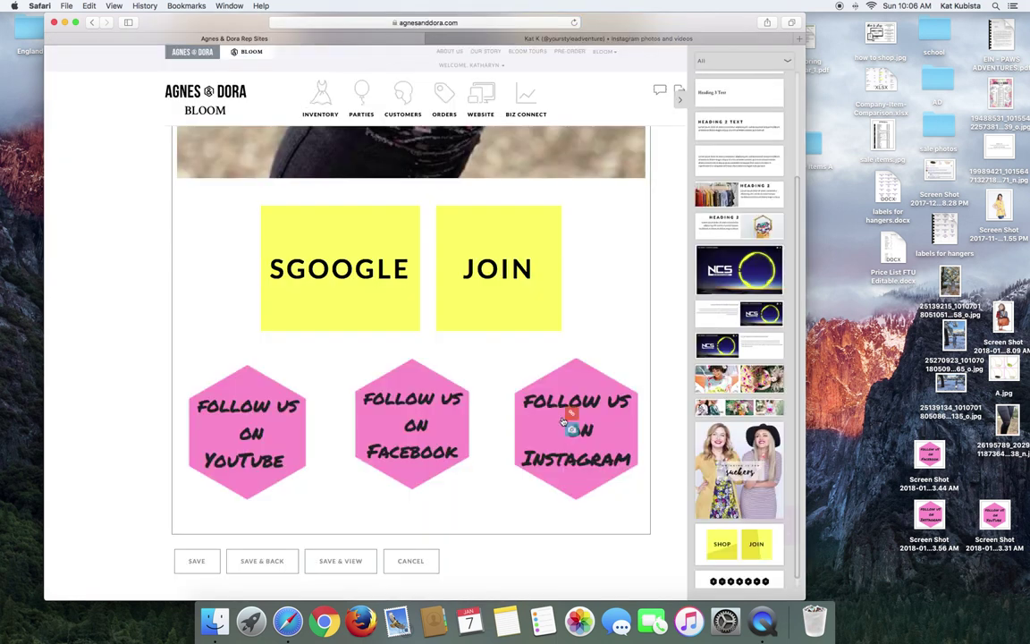
Link the Instagram hexagon to the copied profile address, then Save & View the HOW TO page.
left_click(572, 421)
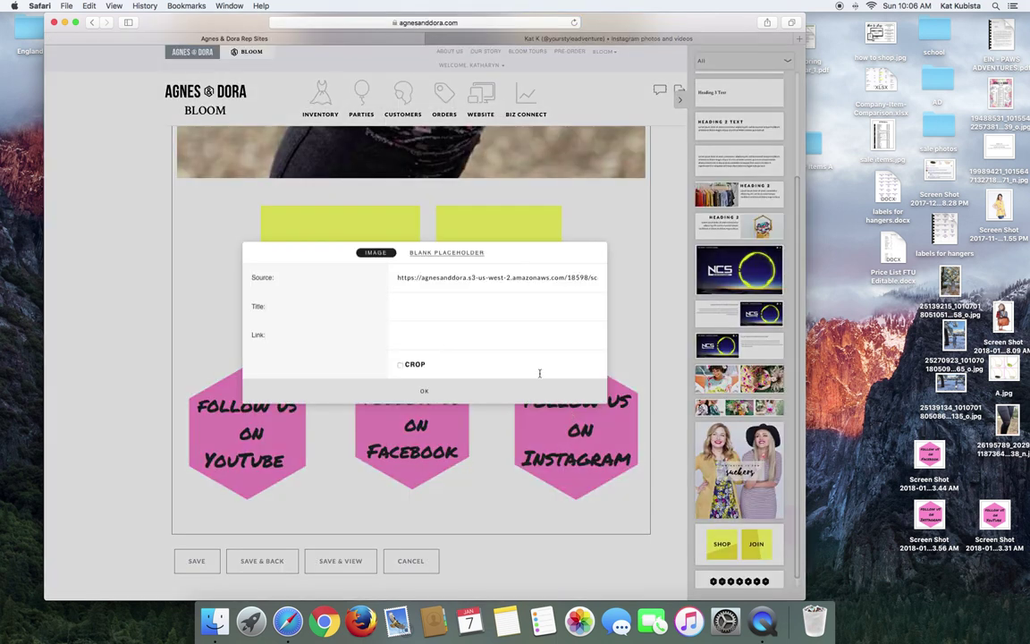
left_click(442, 348)
key("super+v")
left_click(424, 391)
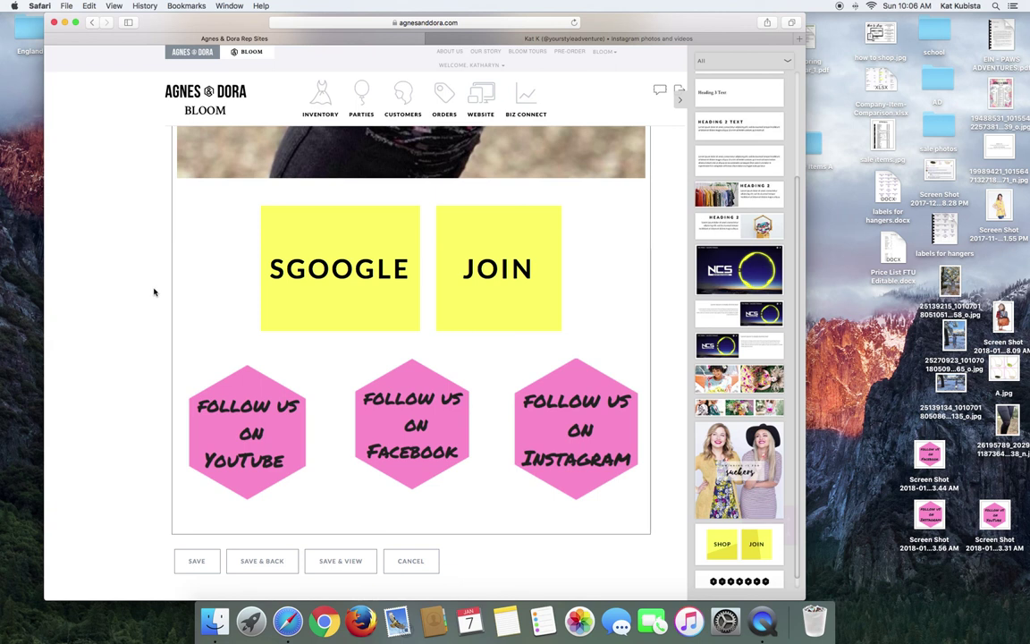
scroll(154, 291, "up", 10)
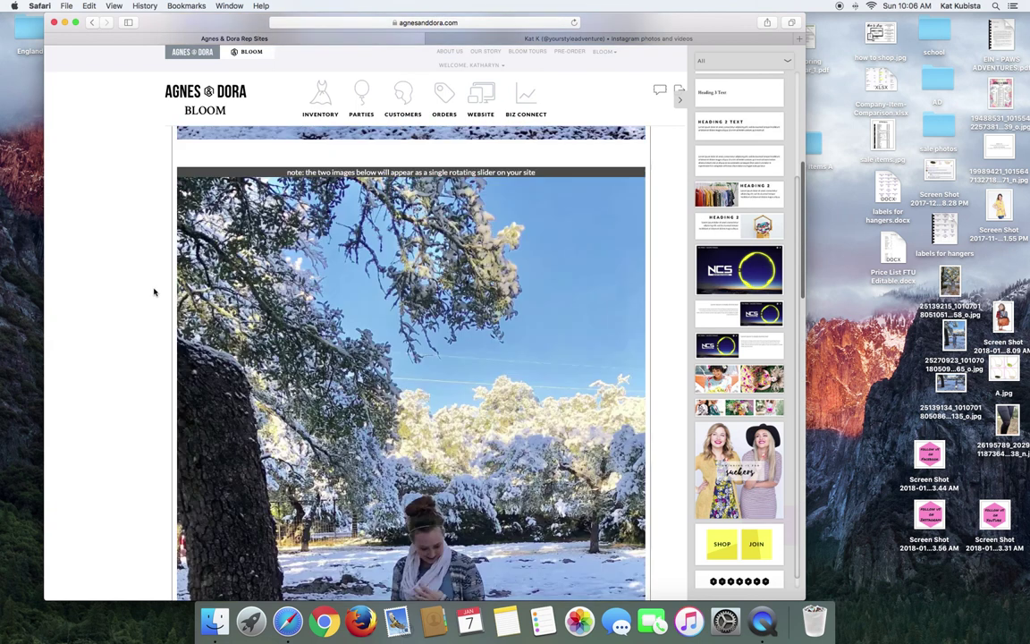
scroll(154, 291, "down", 10)
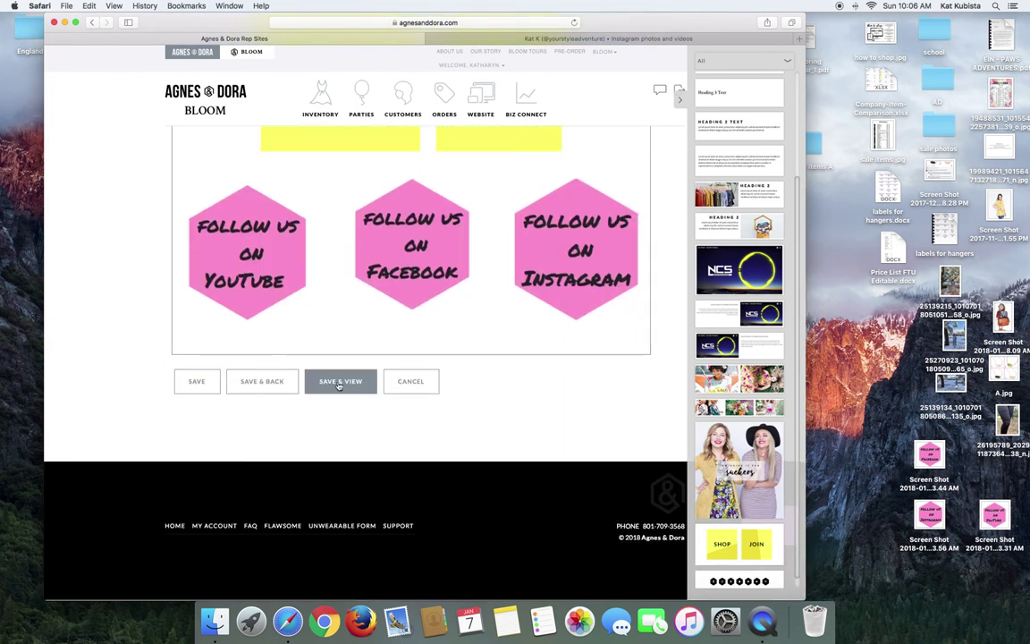
left_click(339, 382)
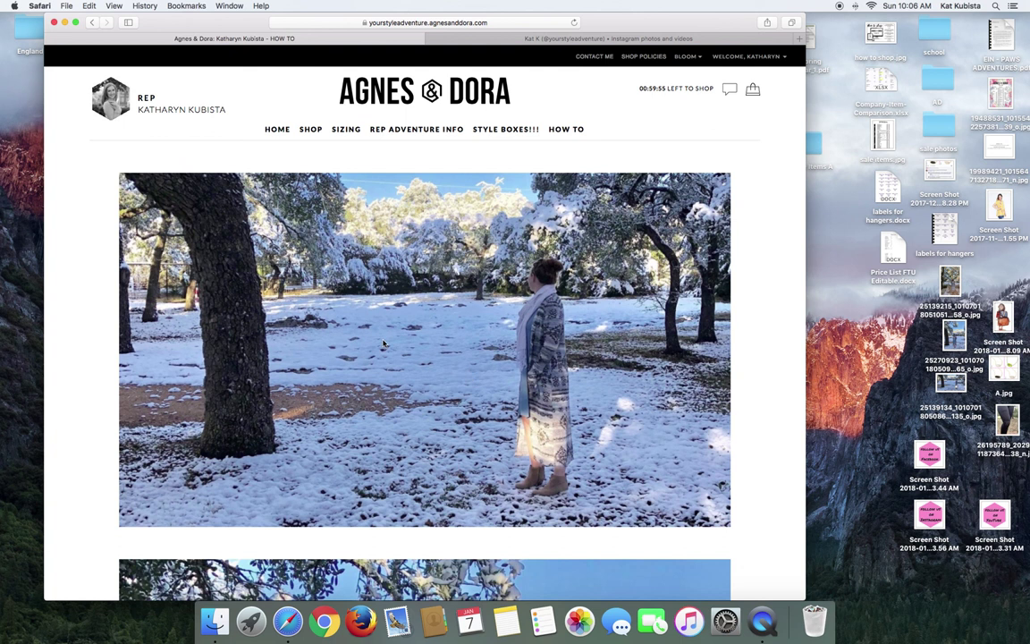
Test the SGOOGLE and JOIN buttons on the live HOW TO page, then go back.
scroll(383, 344, "down", 10)
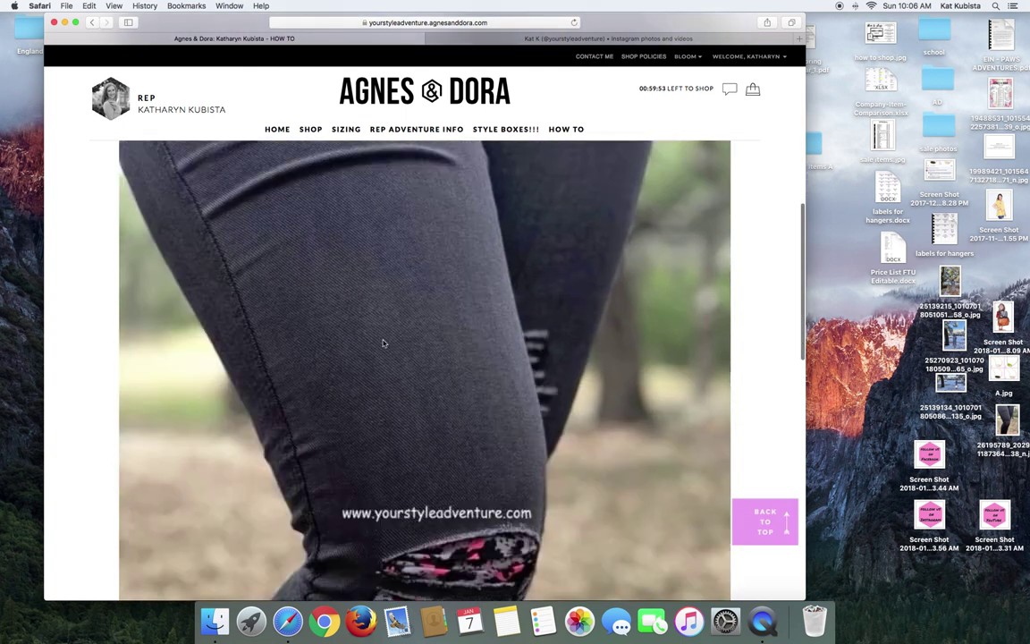
scroll(382, 343, "down", 3)
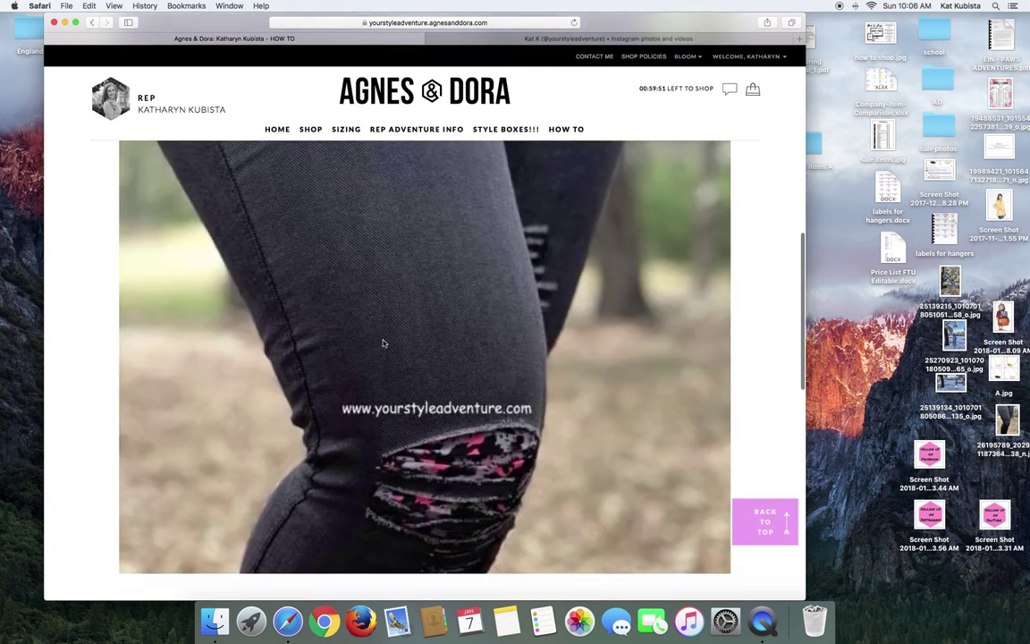
scroll(383, 343, "up", 10)
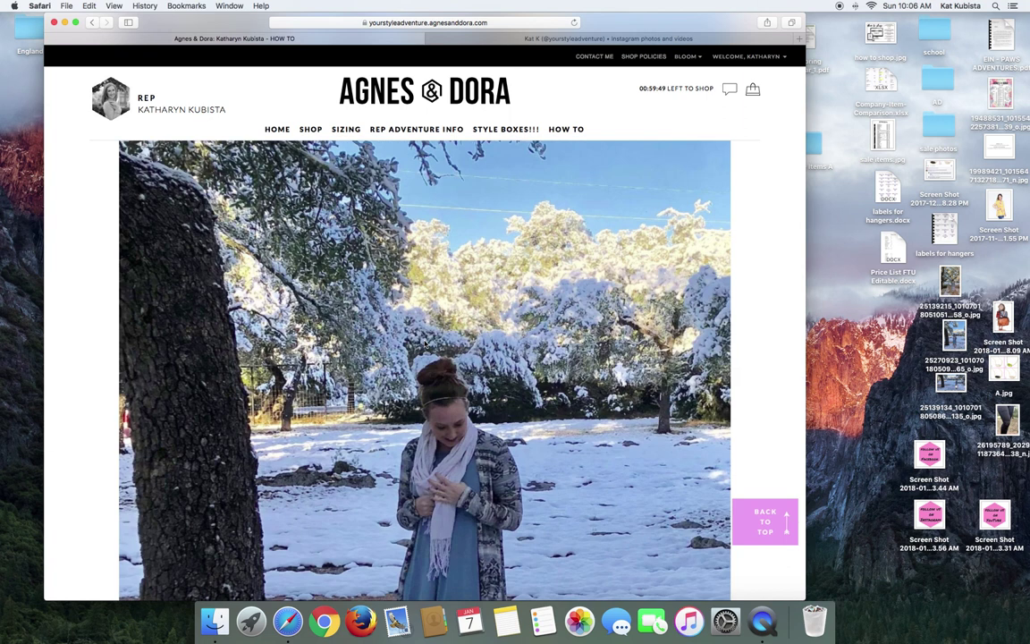
scroll(424, 343, "down", 5)
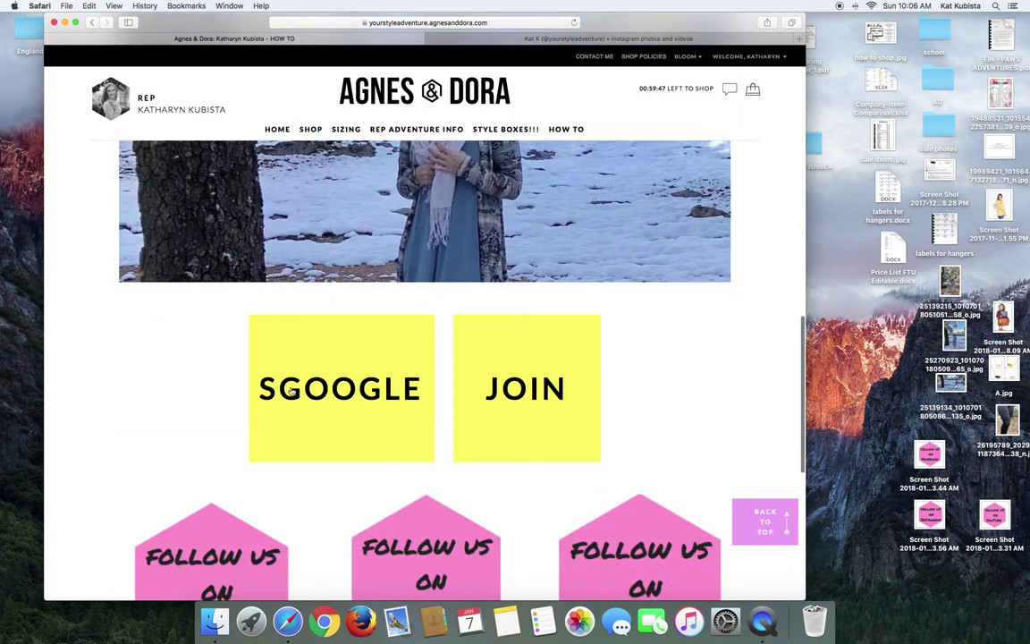
left_click(362, 391)
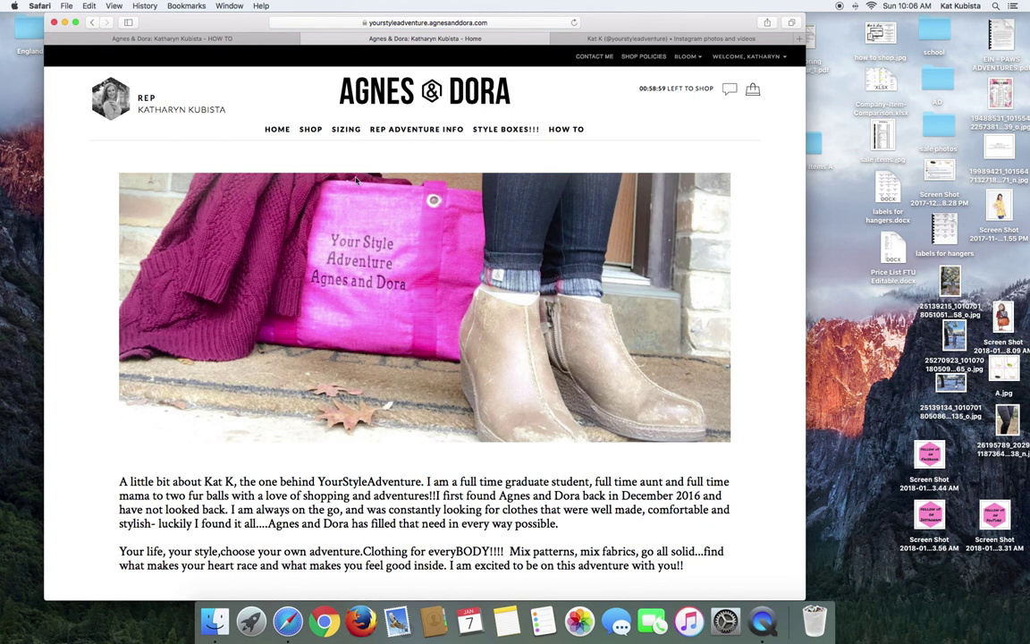
scroll(423, 368, "down", 3)
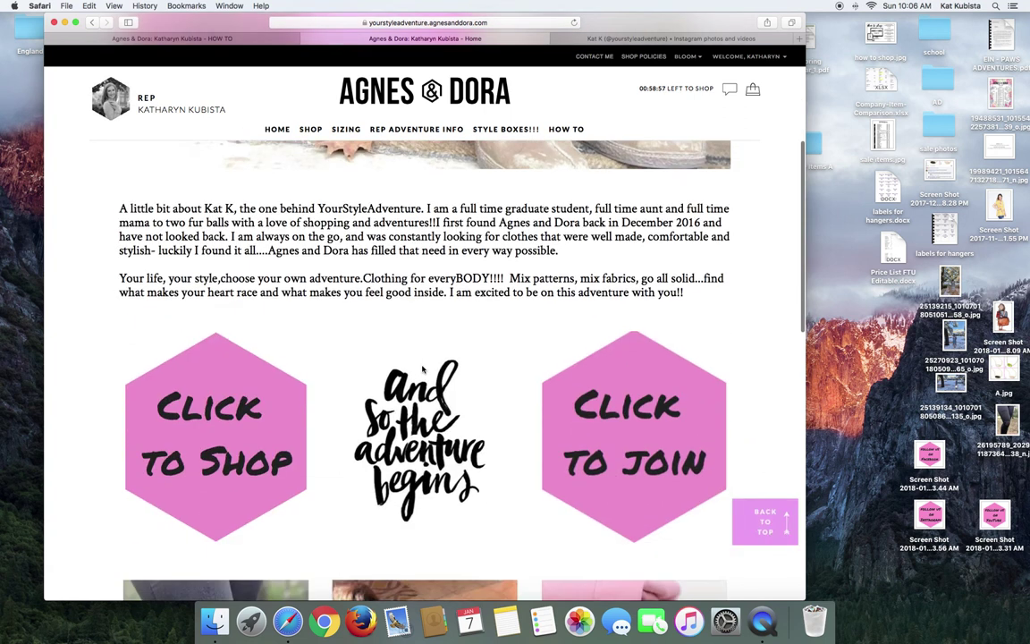
scroll(379, 260, "up", 3)
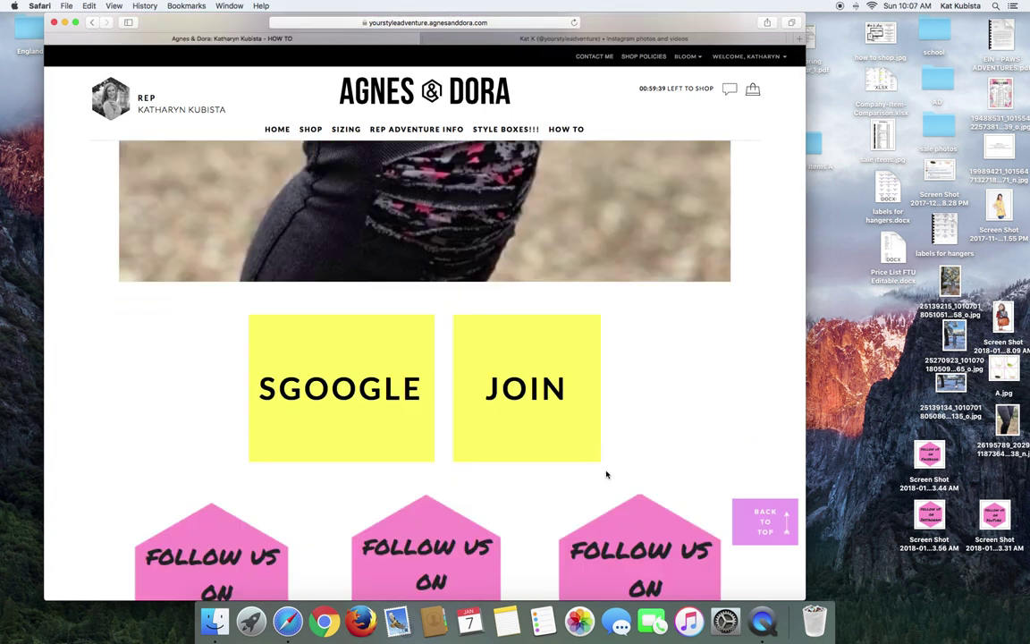
left_click(540, 402)
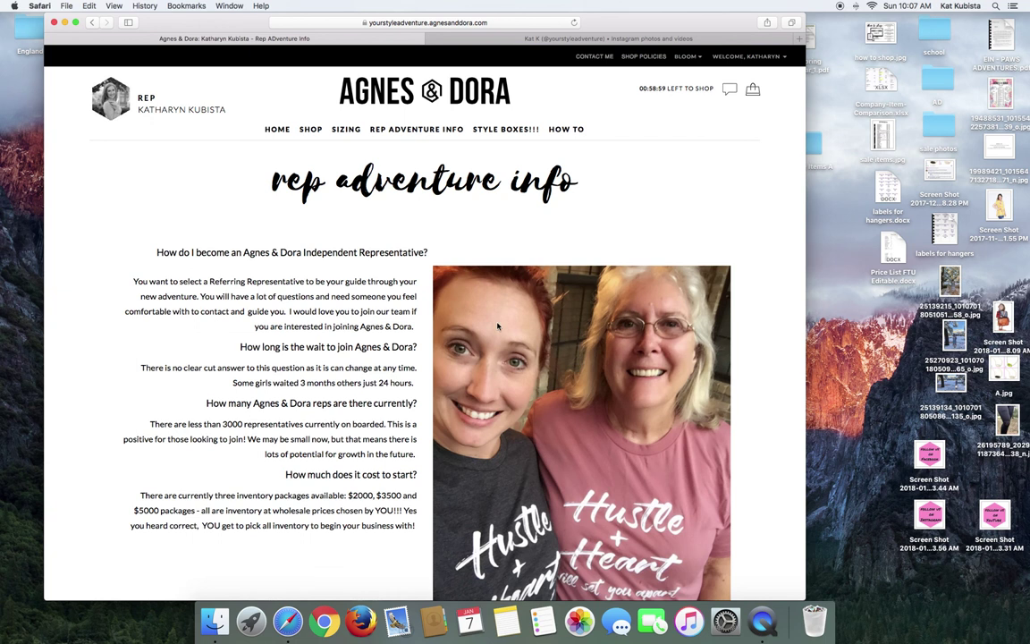
left_click(91, 23)
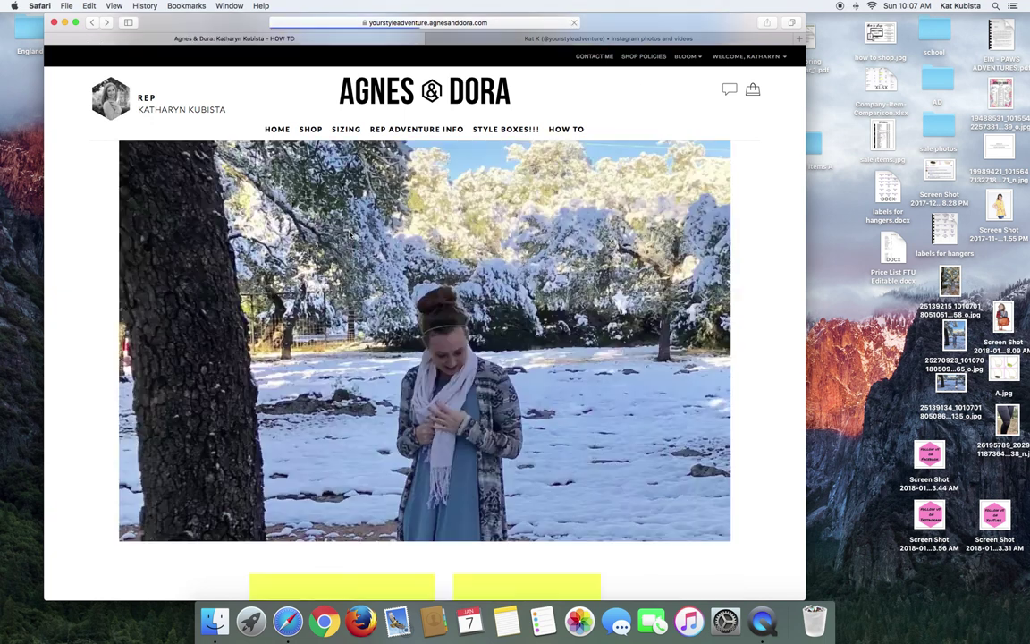
Test the YouTube and Facebook hexagon links, then go to BLOOM > Website page management.
scroll(401, 346, "down", 5)
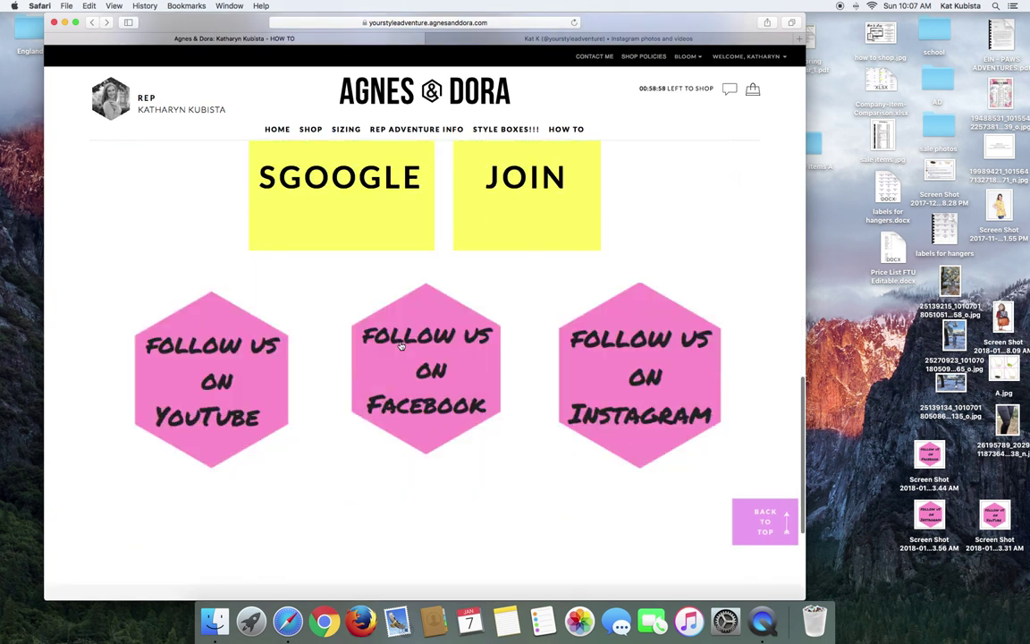
left_click(229, 327)
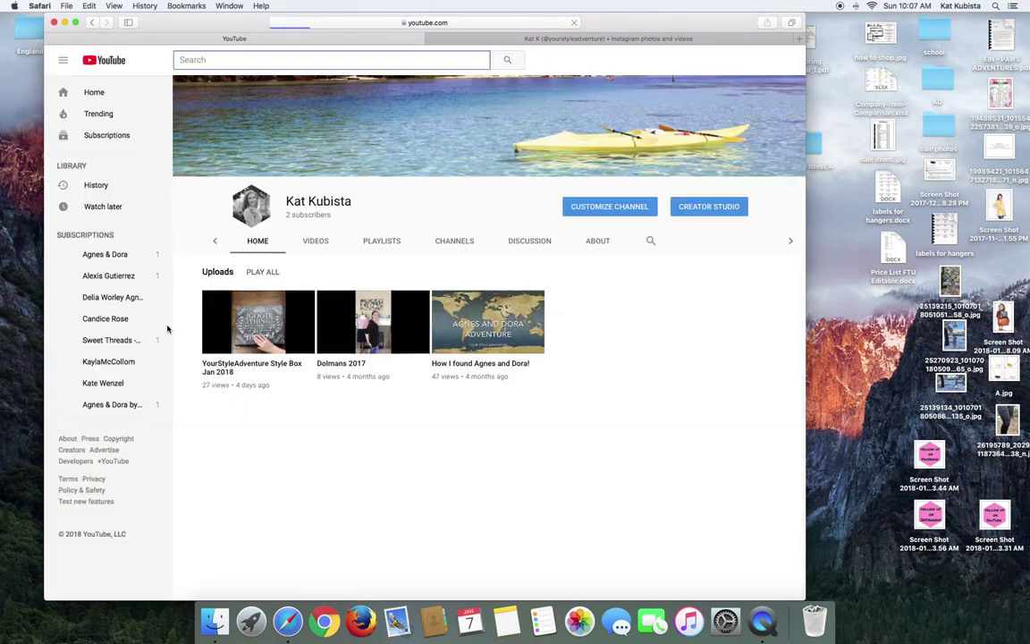
left_click(93, 22)
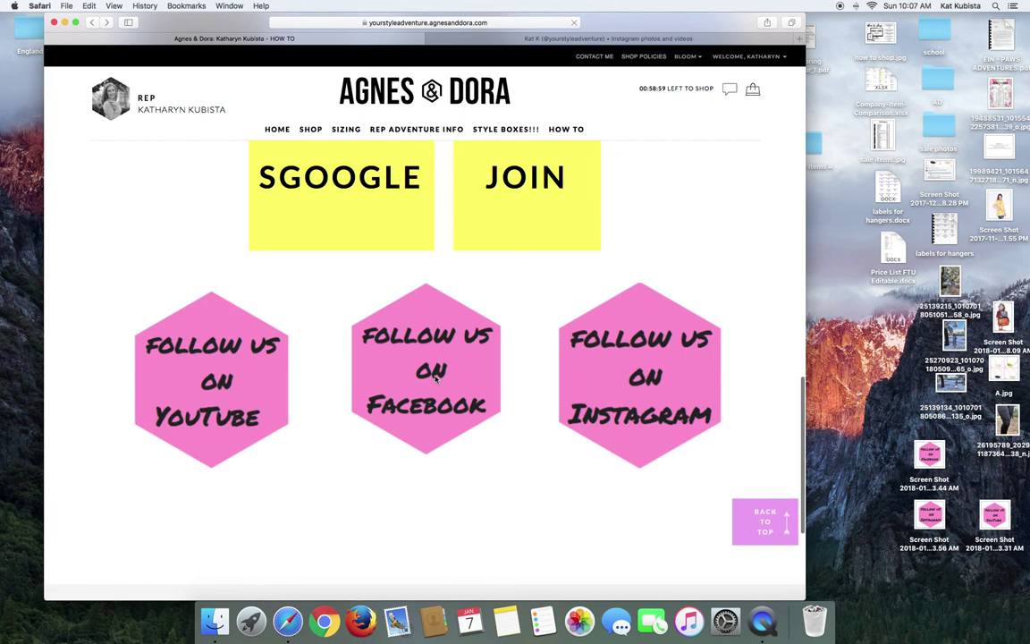
left_click(435, 377)
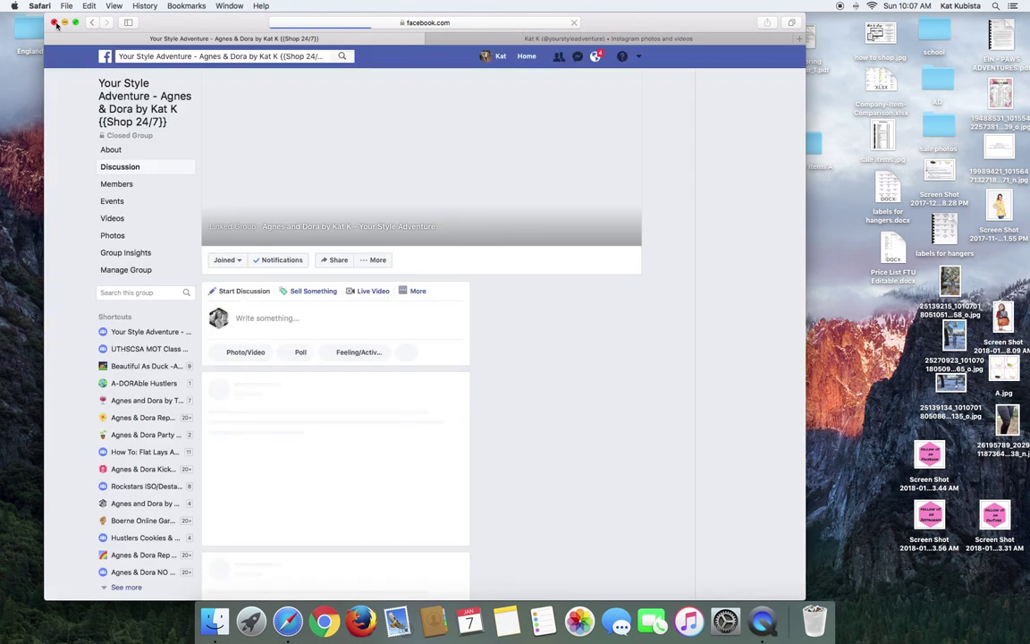
left_click(91, 24)
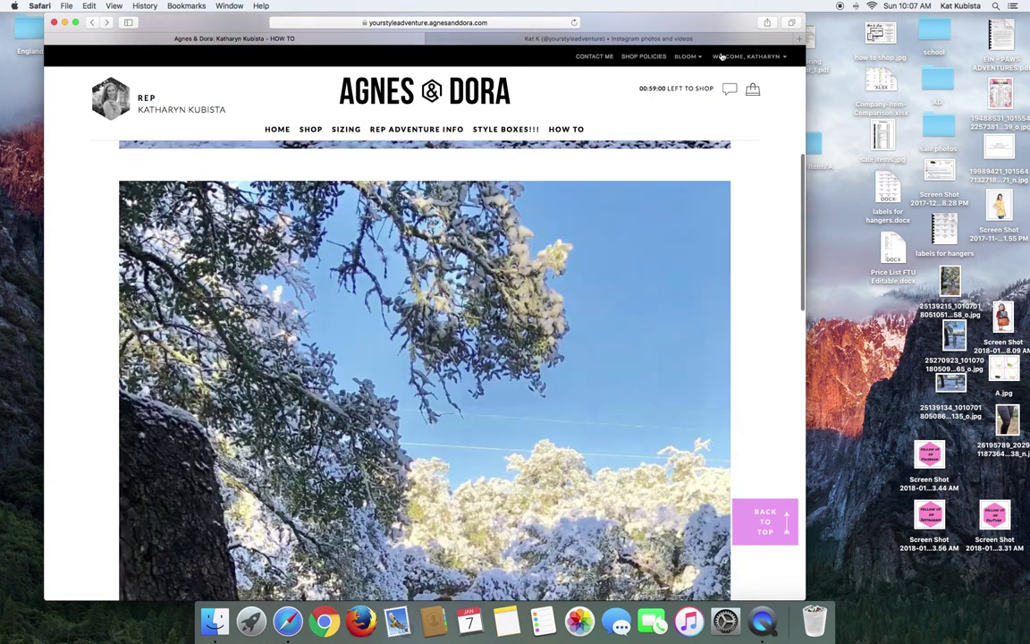
mouse_move(686, 56)
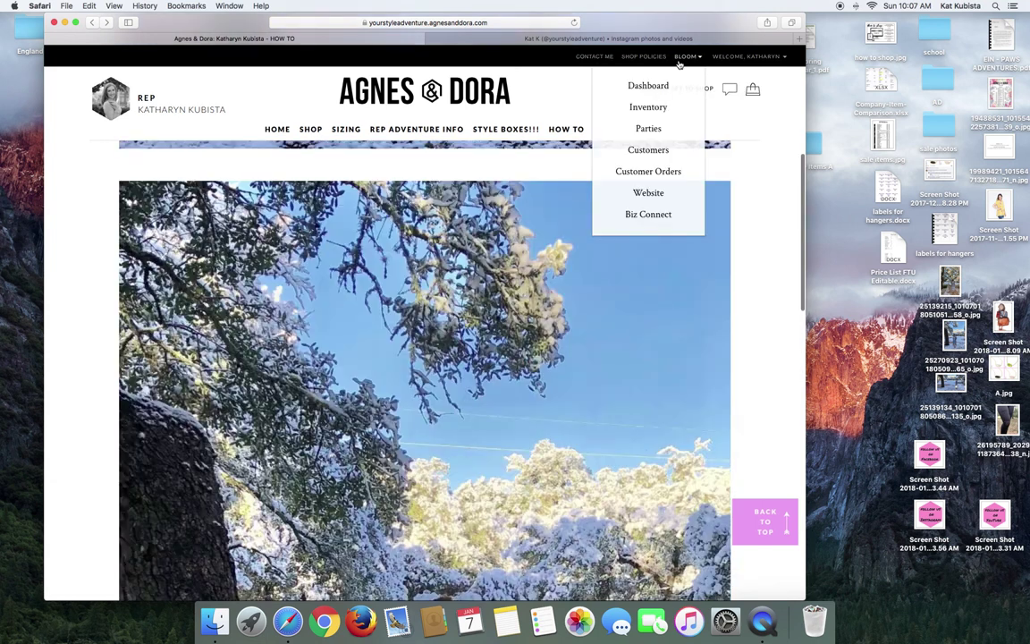
left_click(659, 193)
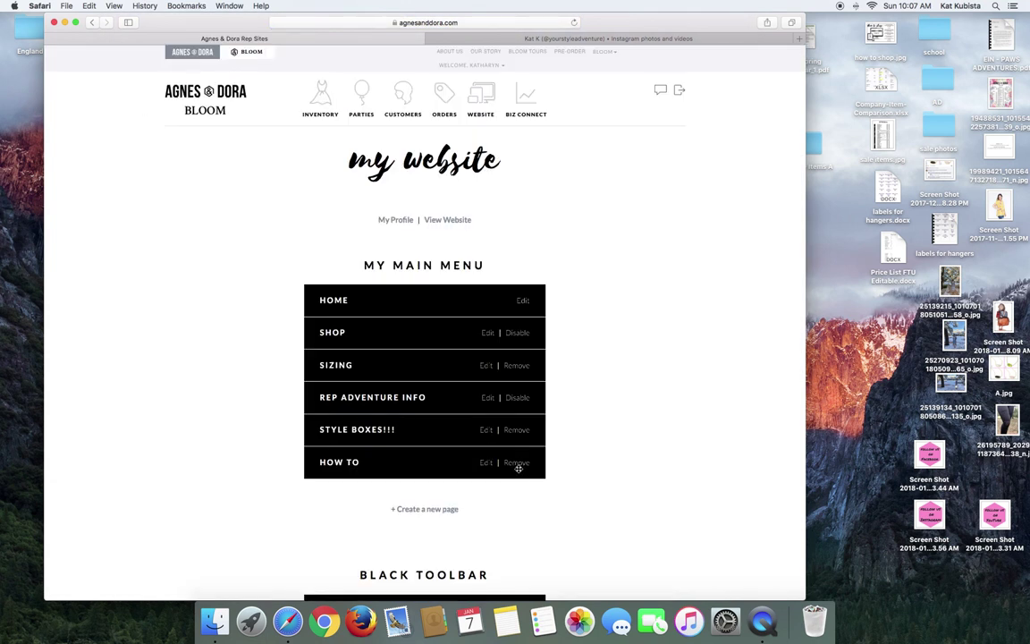
Remove HOW TO from the main menu and start a new page under Black Toolbar.
left_click(517, 463)
left_click(523, 323)
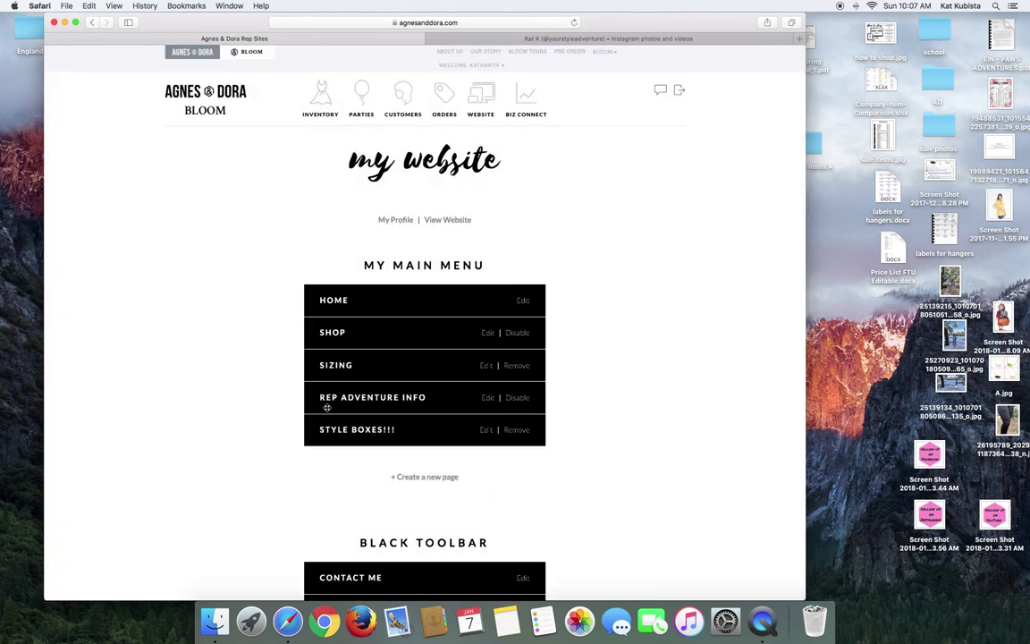
scroll(272, 429, "down", 4)
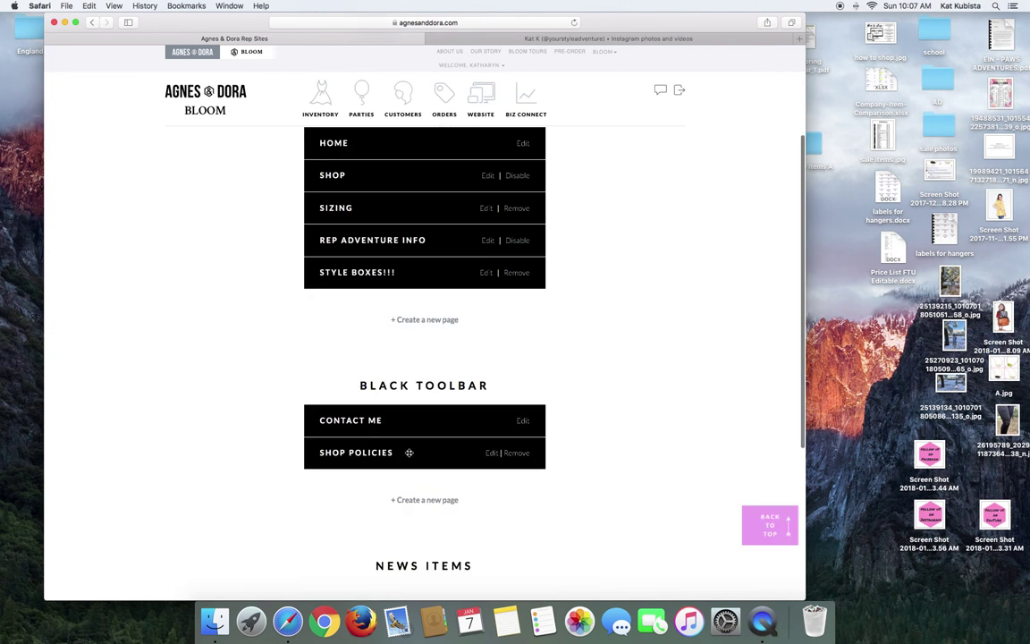
scroll(409, 452, "down", 1)
left_click(424, 477)
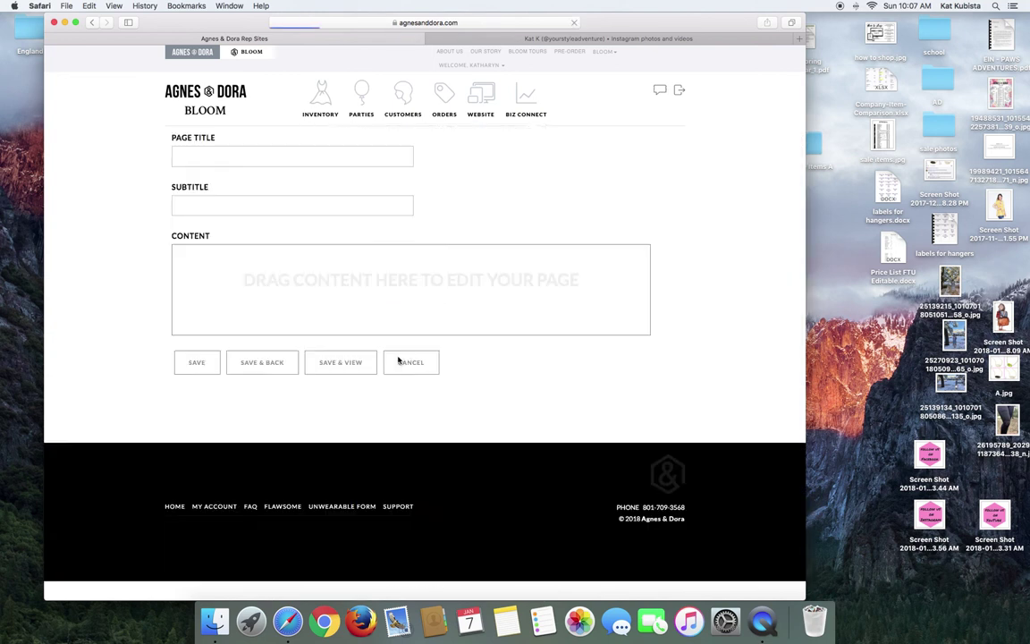
Save the new black-toolbar page titled THIS IS WHERE THIS GOES and start a News Items page.
left_click(250, 234)
type("THI")
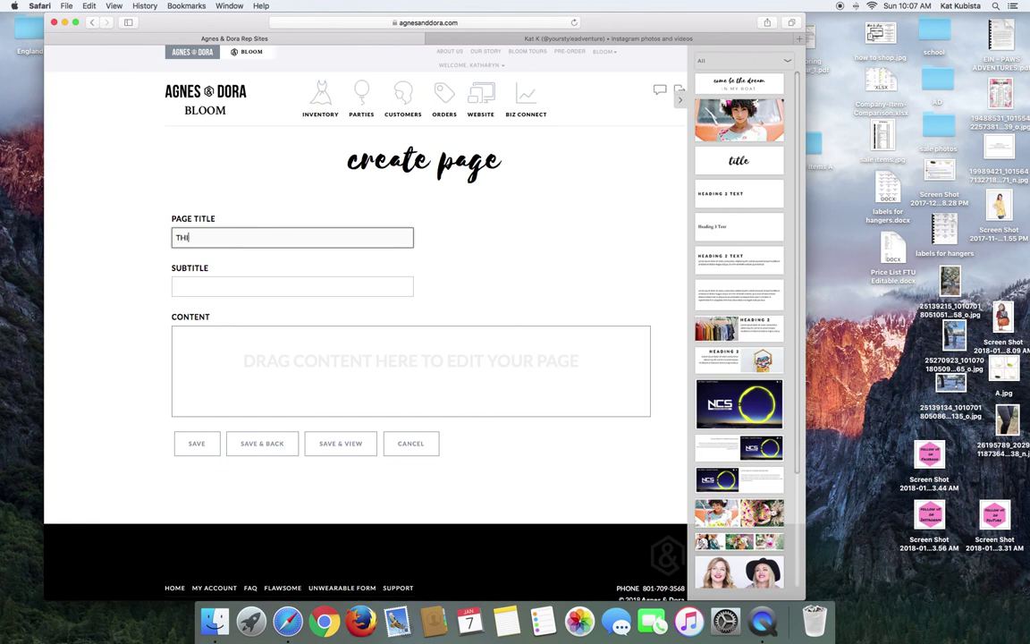
type("SI SH WHRE THIS GOES")
left_click(198, 441)
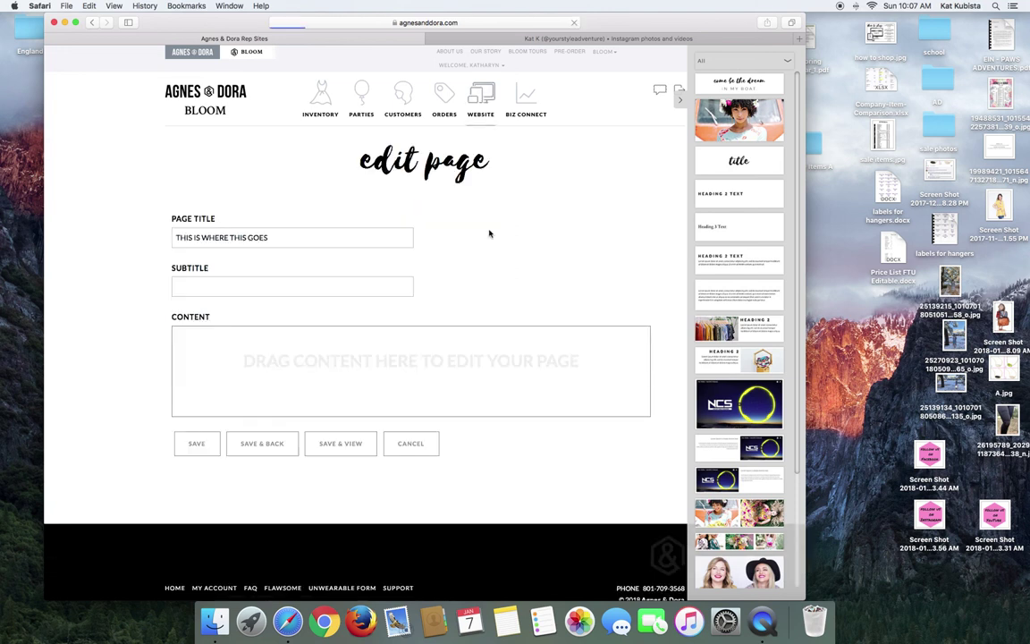
scroll(490, 314, "down", 10)
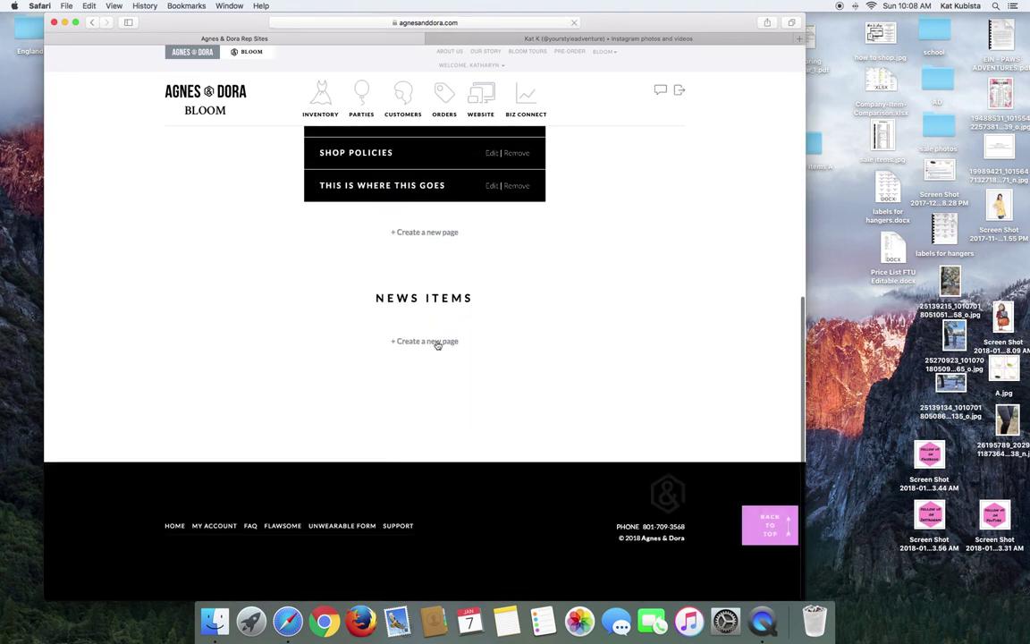
left_click(437, 344)
Save the news page titled 'Live Wednesday Night 8:45pmCST' and hide the content templates sidebar.
left_click(354, 238)
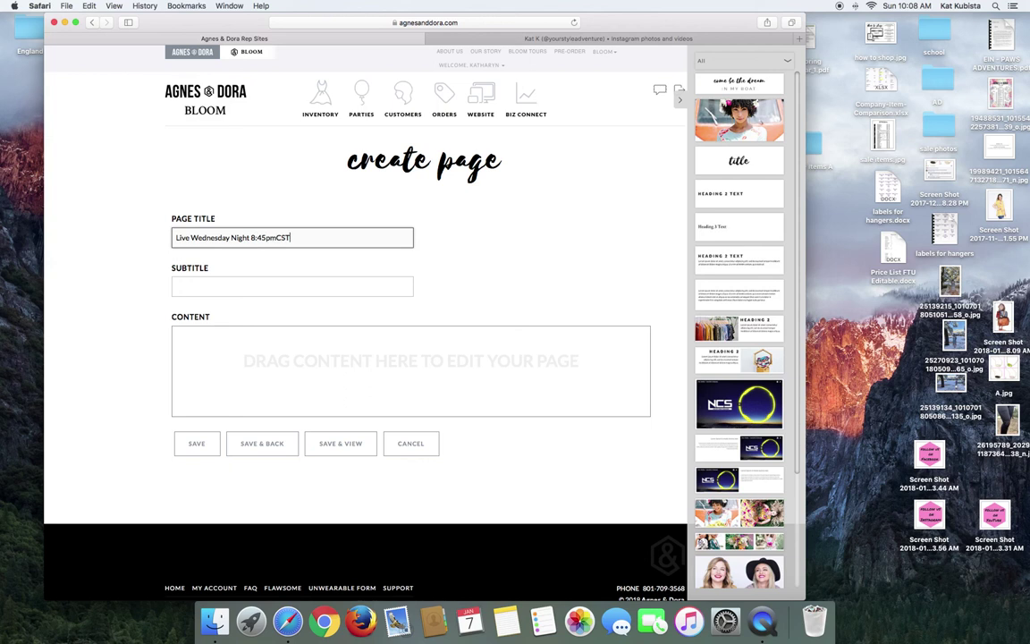
left_click(197, 443)
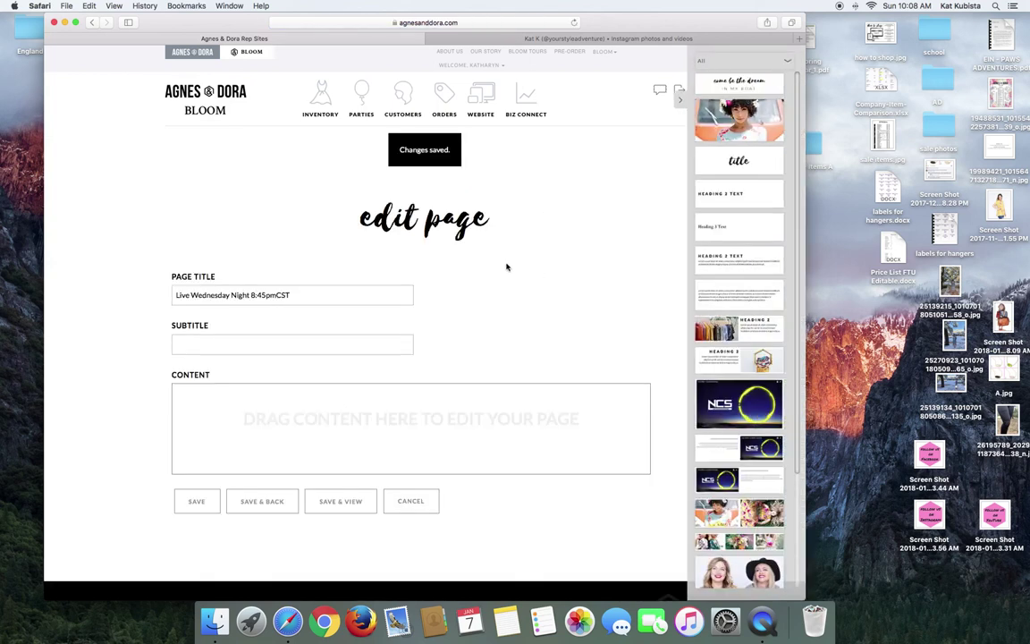
left_click(680, 95)
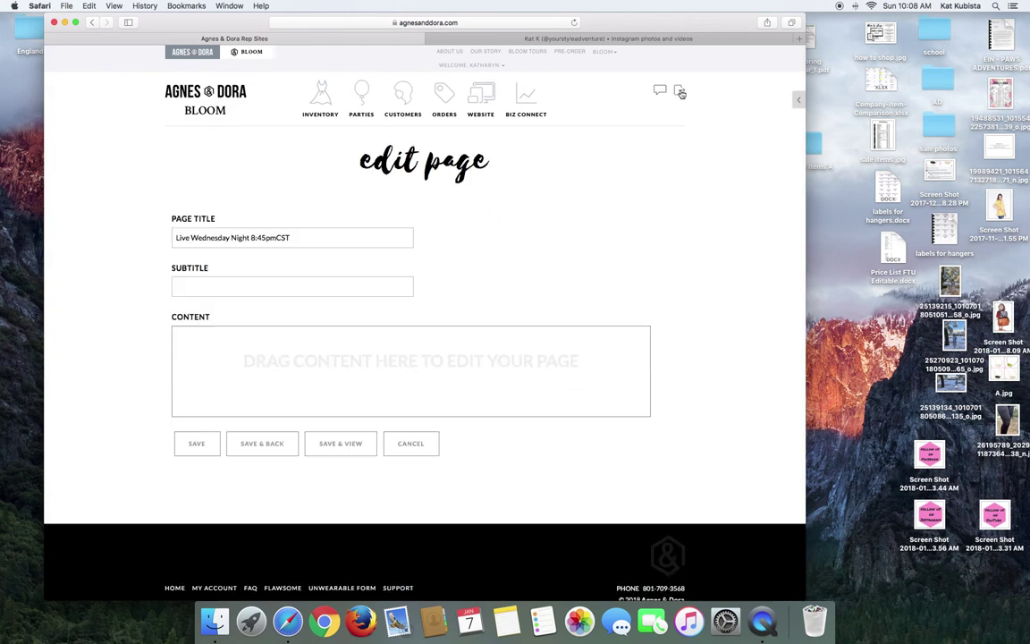
right_click(681, 94)
Open the live rep site from the view-site link in a new tab.
left_click(685, 90)
right_click(667, 128)
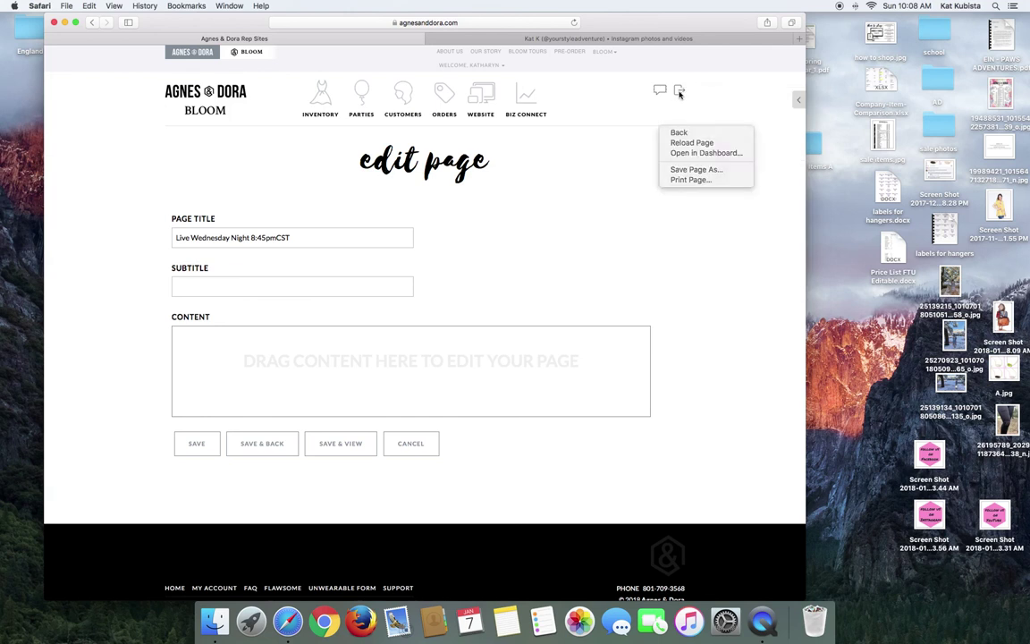
right_click(676, 92)
left_click(678, 90)
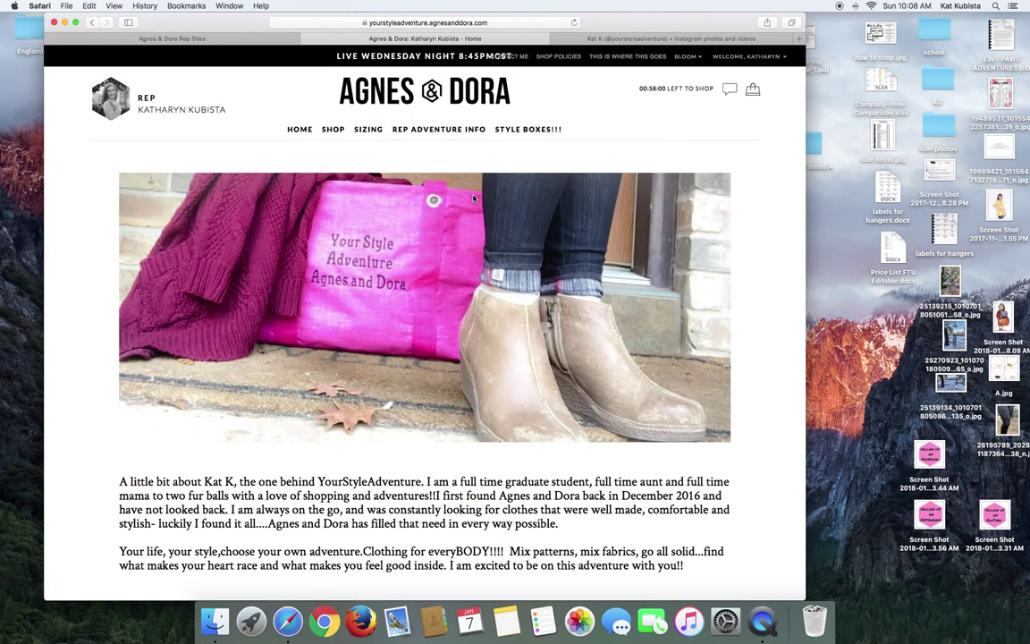
Scroll through the live home page, then view the THIS IS WHERE THIS GOES page.
scroll(474, 199, "down", 5)
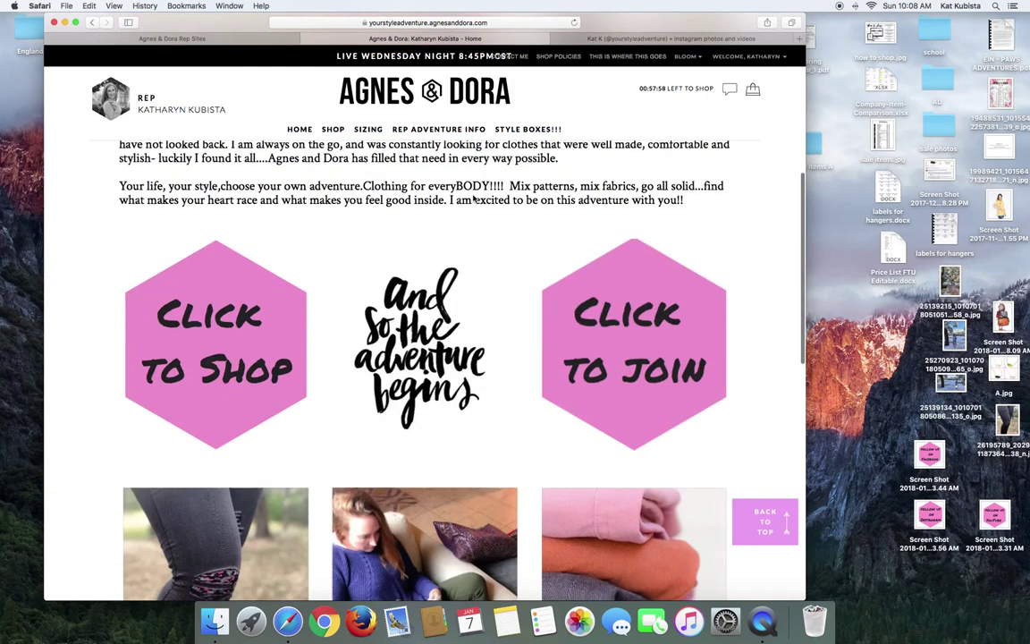
scroll(461, 210, "down", 2)
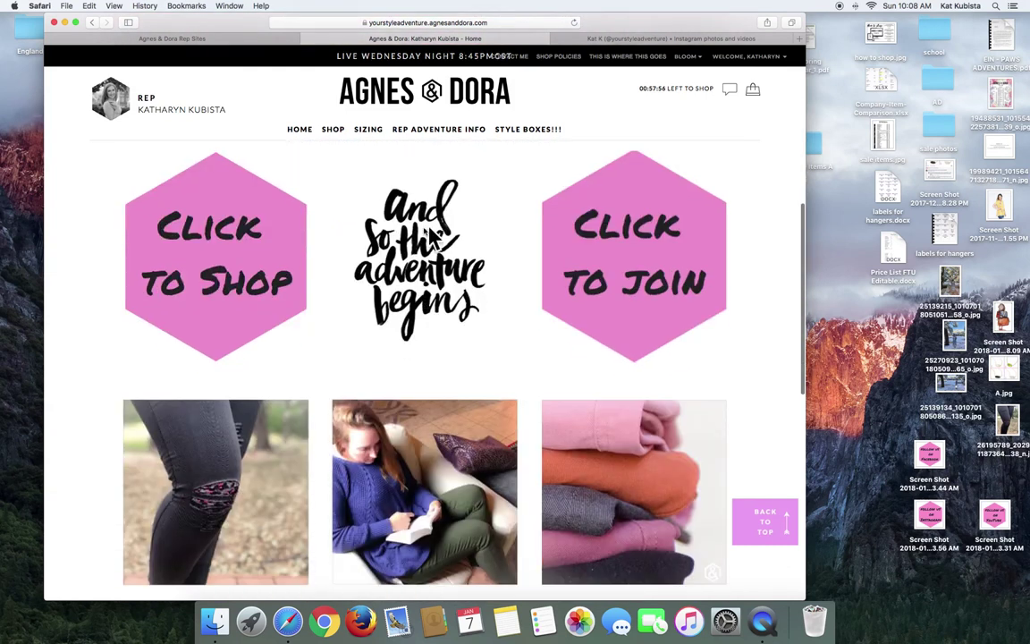
scroll(429, 235, "down", 5)
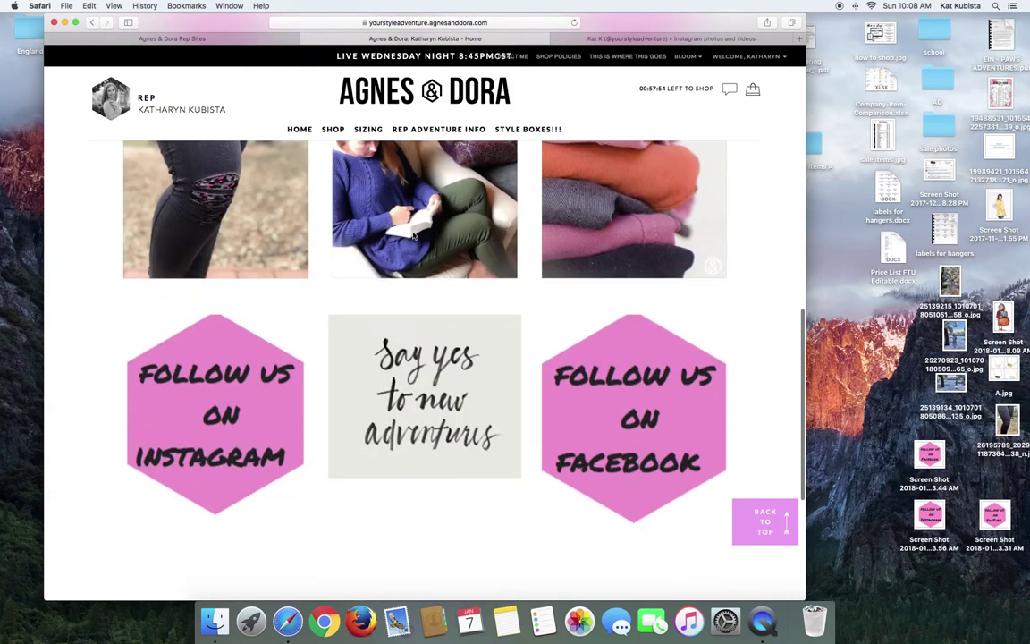
scroll(413, 235, "down", 1)
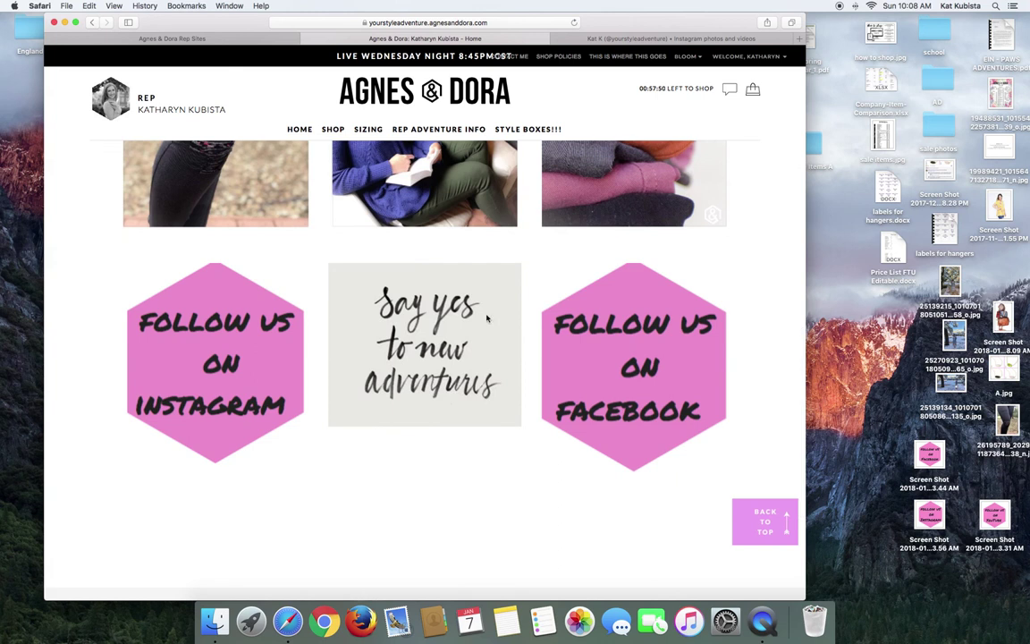
scroll(486, 317, "up", 12)
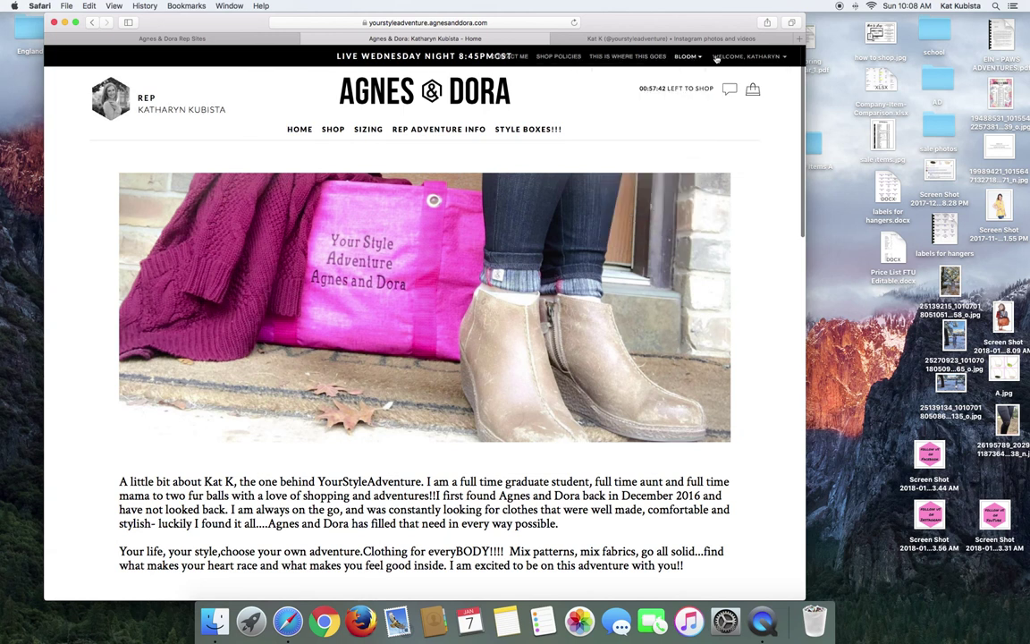
mouse_move(774, 57)
left_click(627, 56)
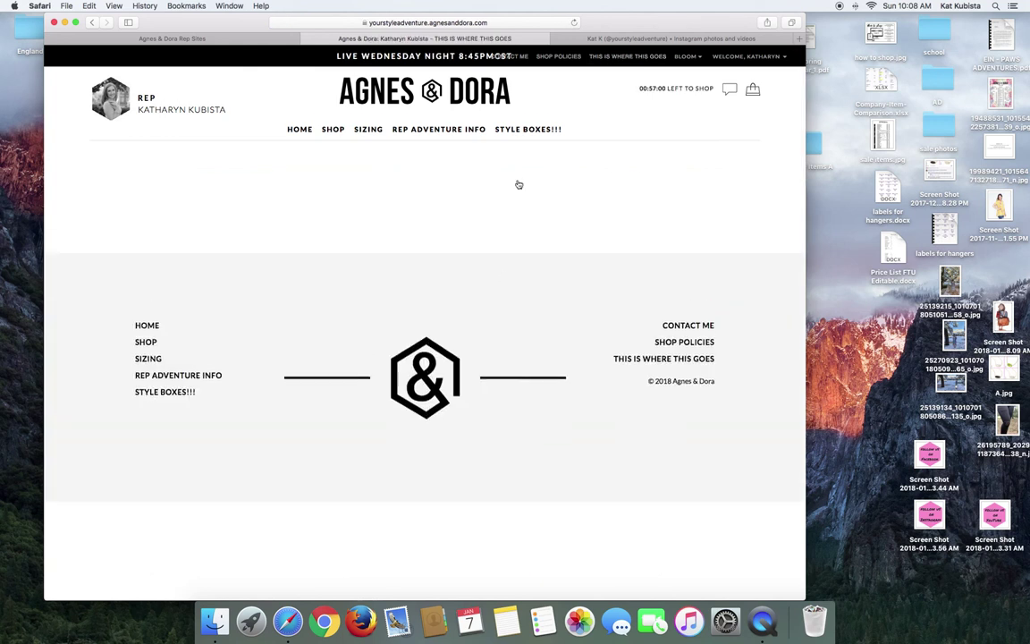
Check the live Shop Policies and Contact Me pages, then close the rep site tab.
left_click(556, 57)
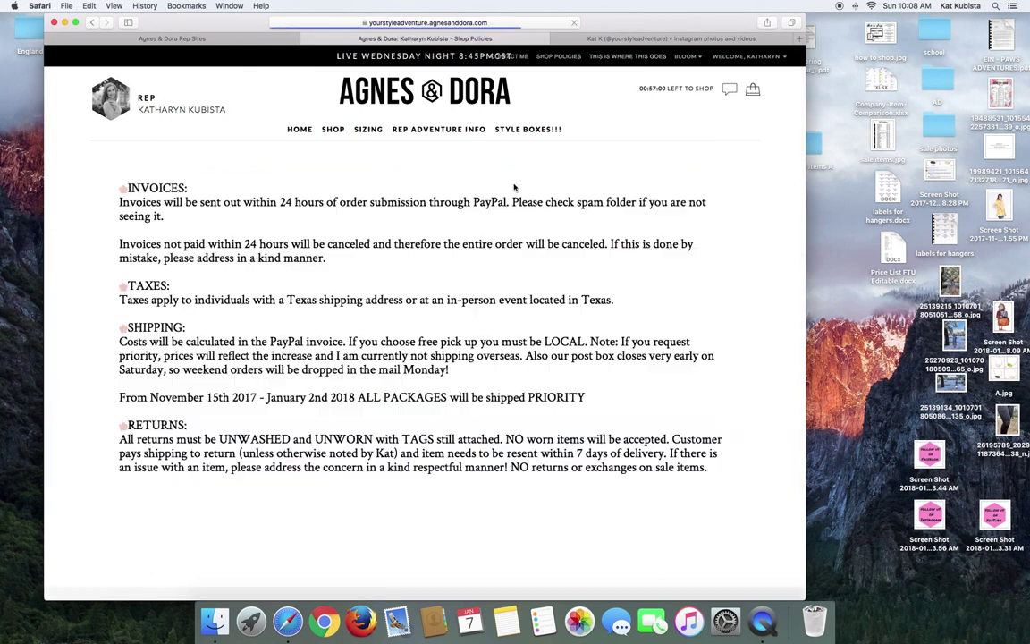
scroll(514, 187, "down", 2)
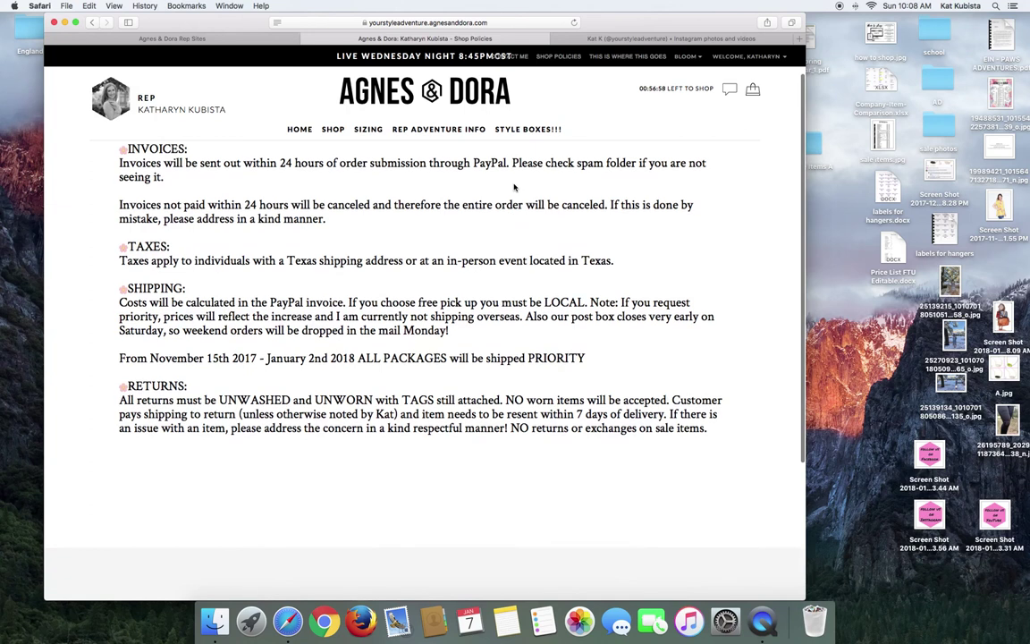
left_click(522, 58)
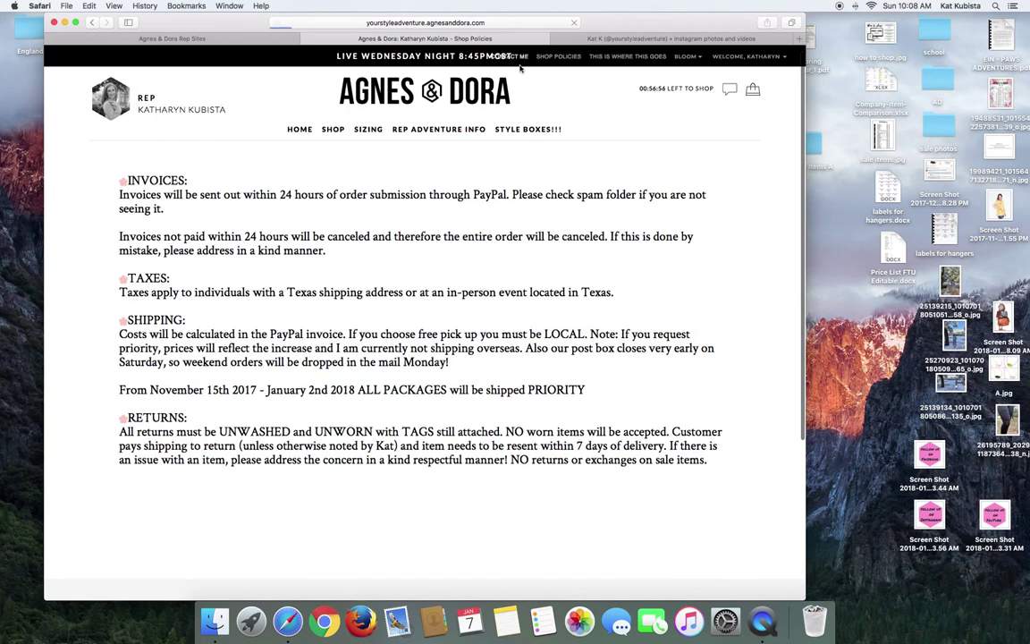
scroll(528, 176, "down", 1)
scroll(528, 176, "up", 1)
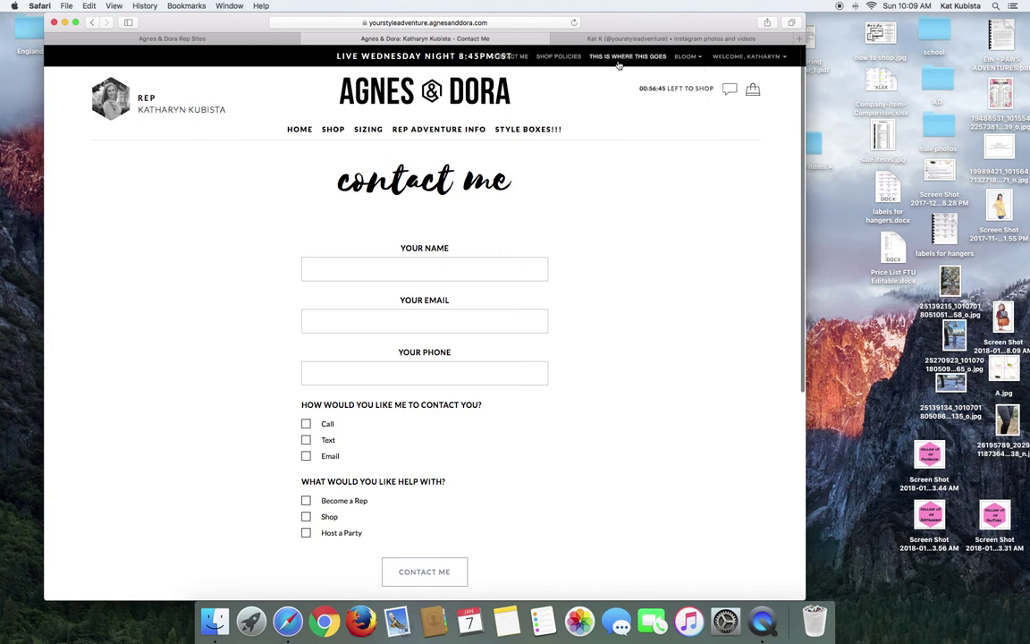
left_click(305, 39)
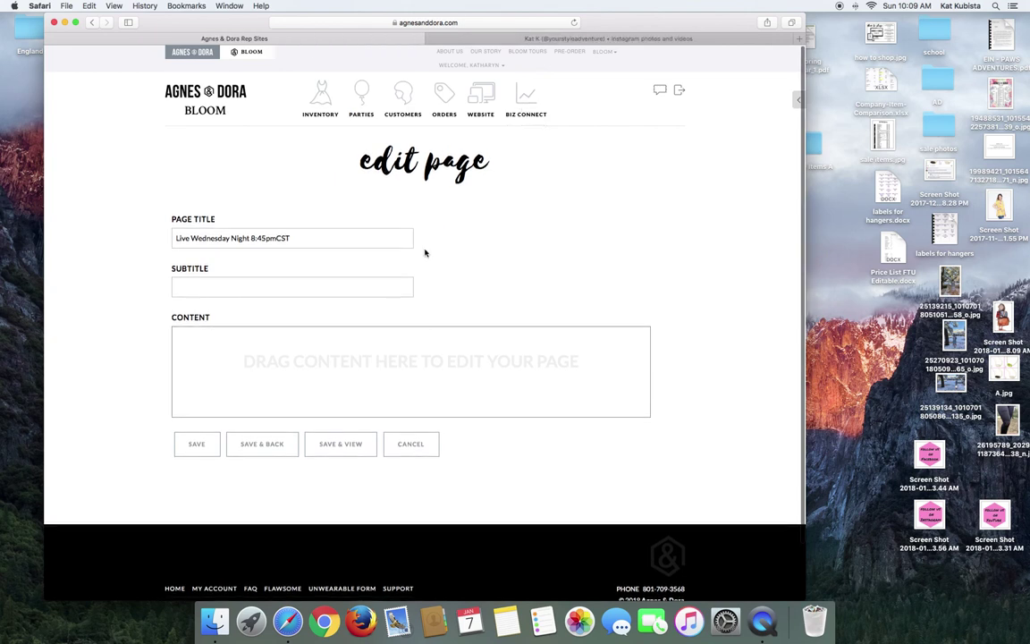
Remove the THIS IS WHERE THIS GOES page from the Black Toolbar list.
left_click(480, 98)
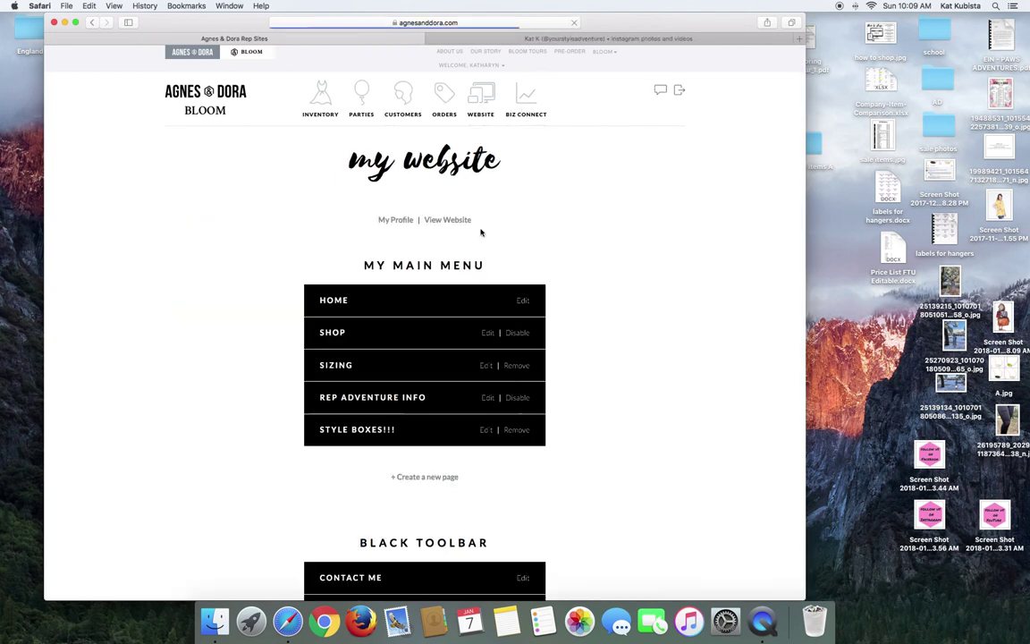
scroll(480, 233, "down", 5)
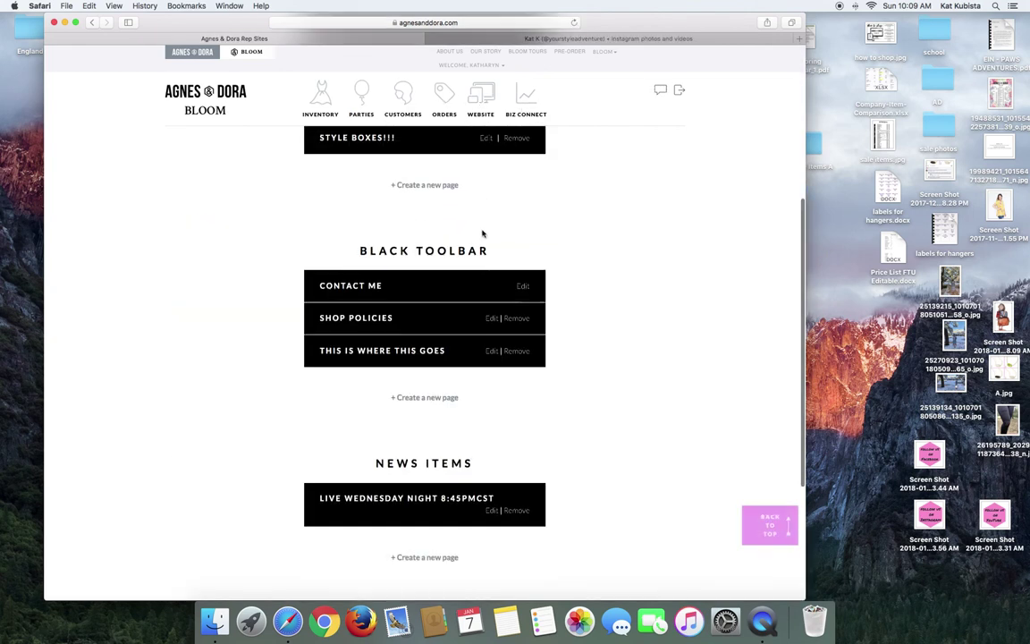
left_click(517, 351)
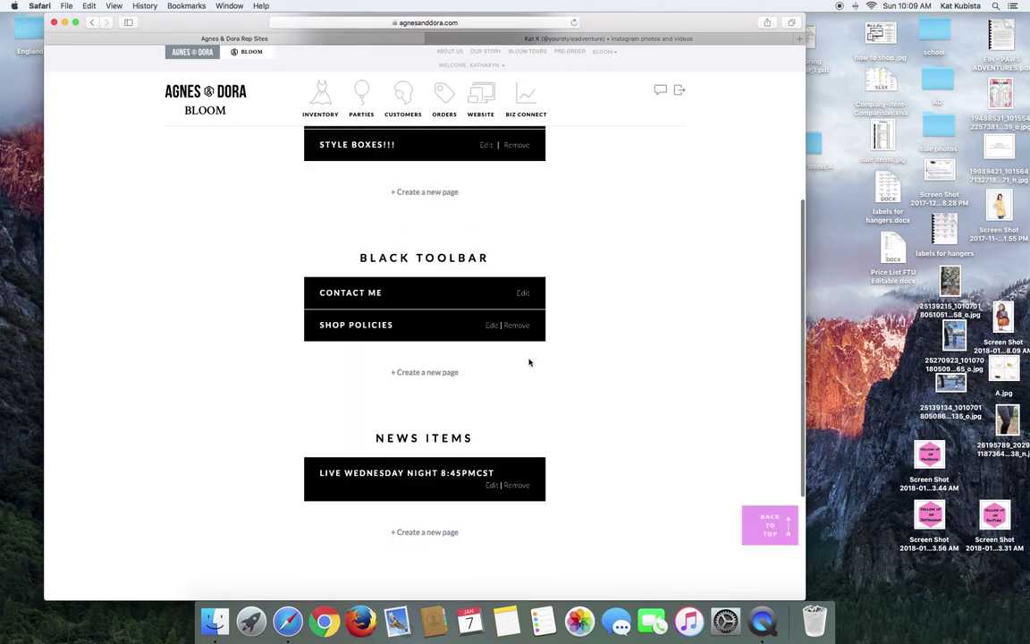
left_click(490, 326)
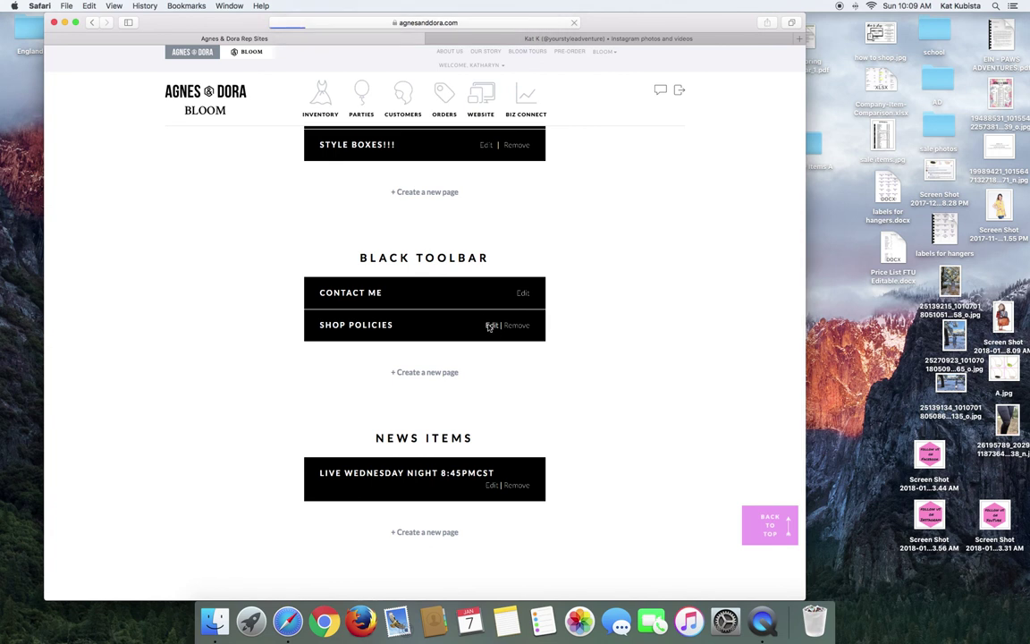
Delete the holiday PRIORITY line, reword shipping to 'Monday, Wednesday and Friday' only, and save.
scroll(407, 400, "down", 3)
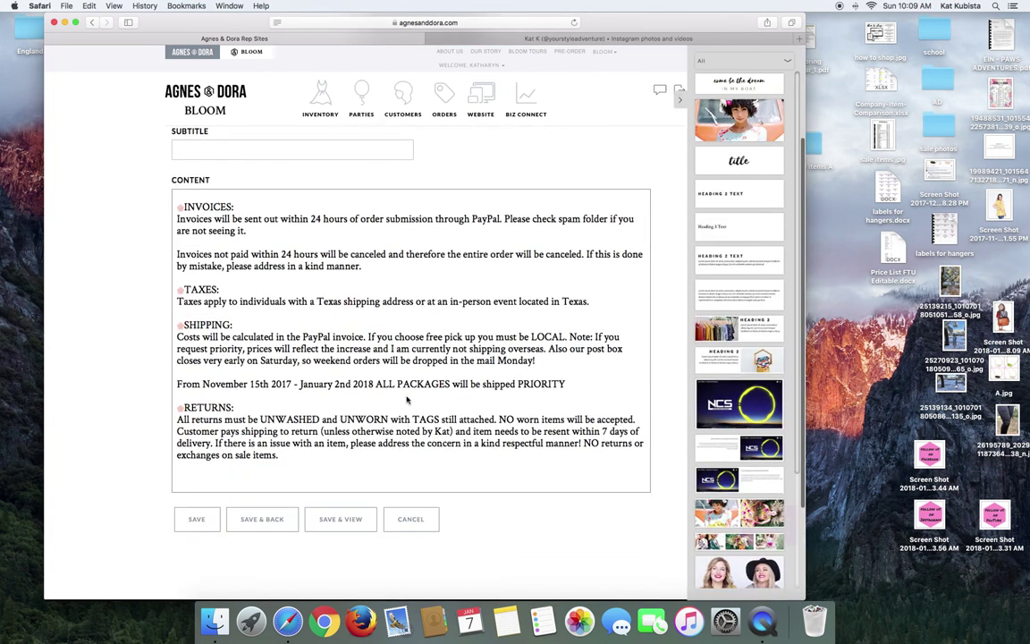
left_click_drag(572, 384, 176, 384)
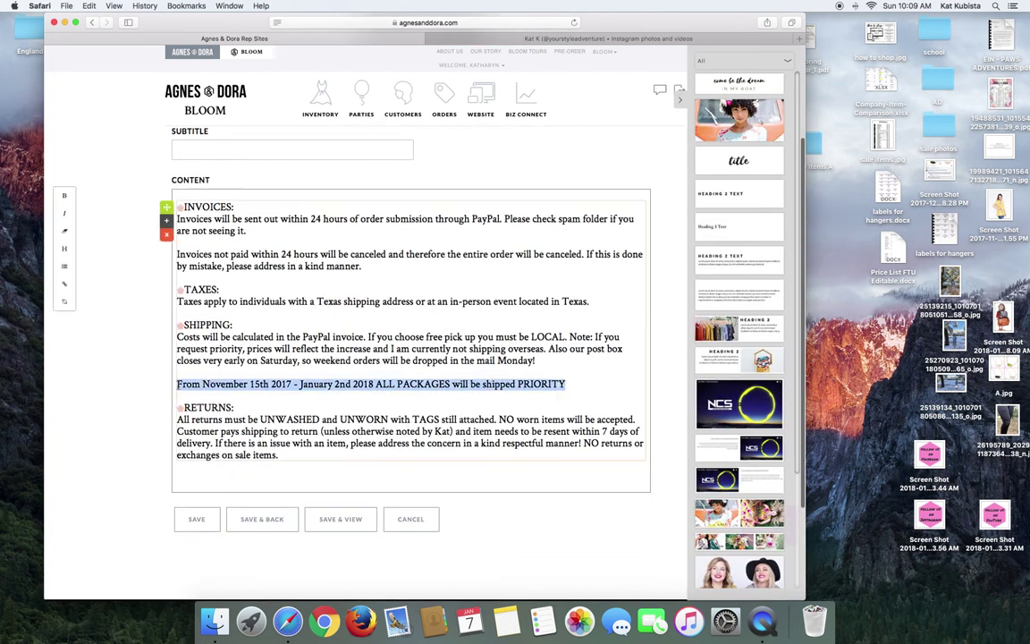
key("BackSpace")
key("BackSpace")
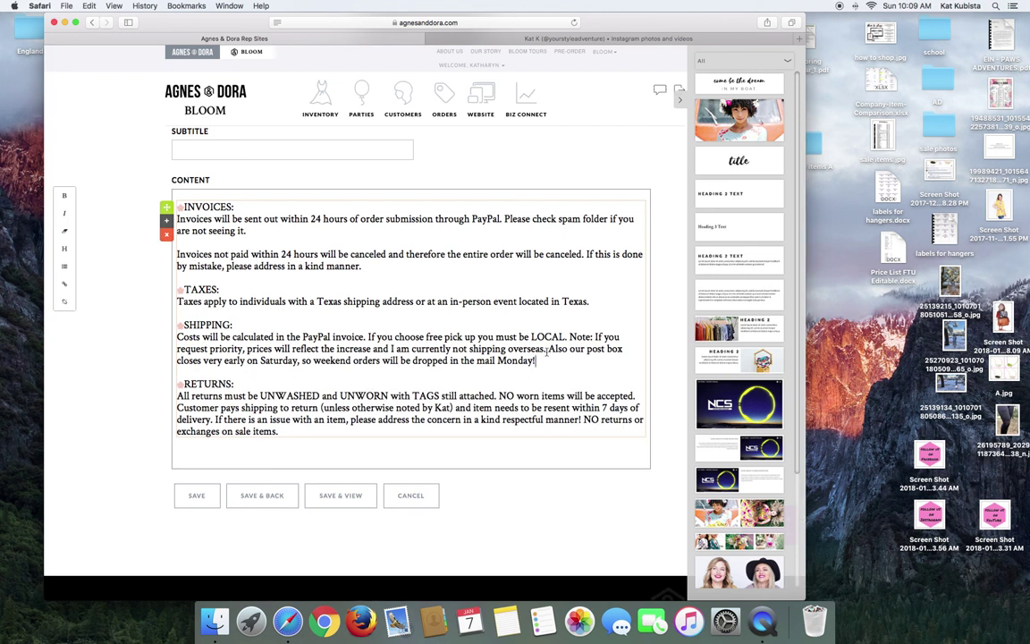
left_click_drag(547, 366, 543, 349)
type("Shipping o")
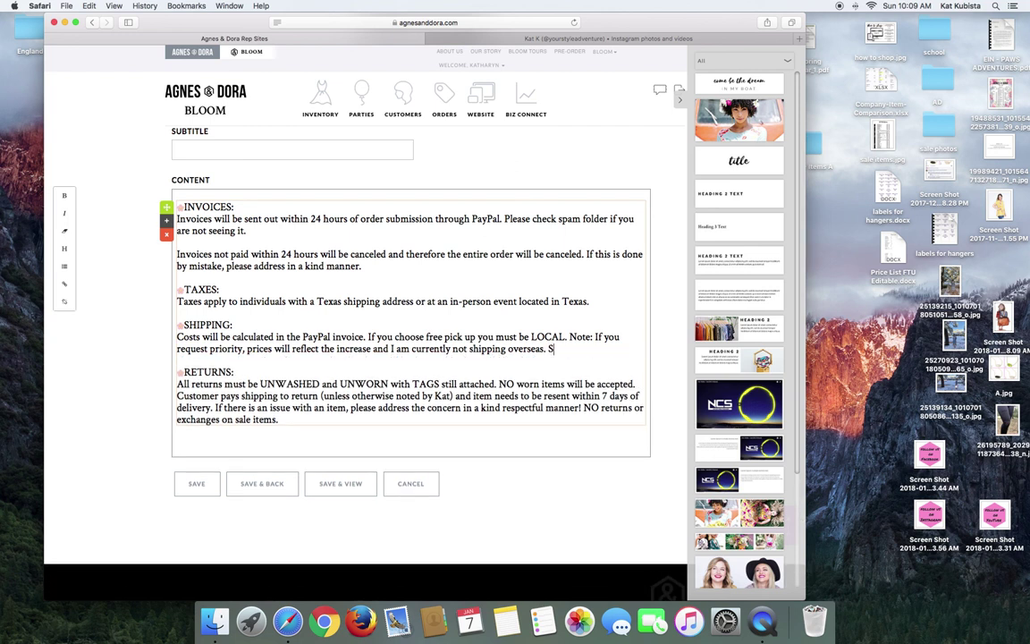
type("ccurs only Monday, We")
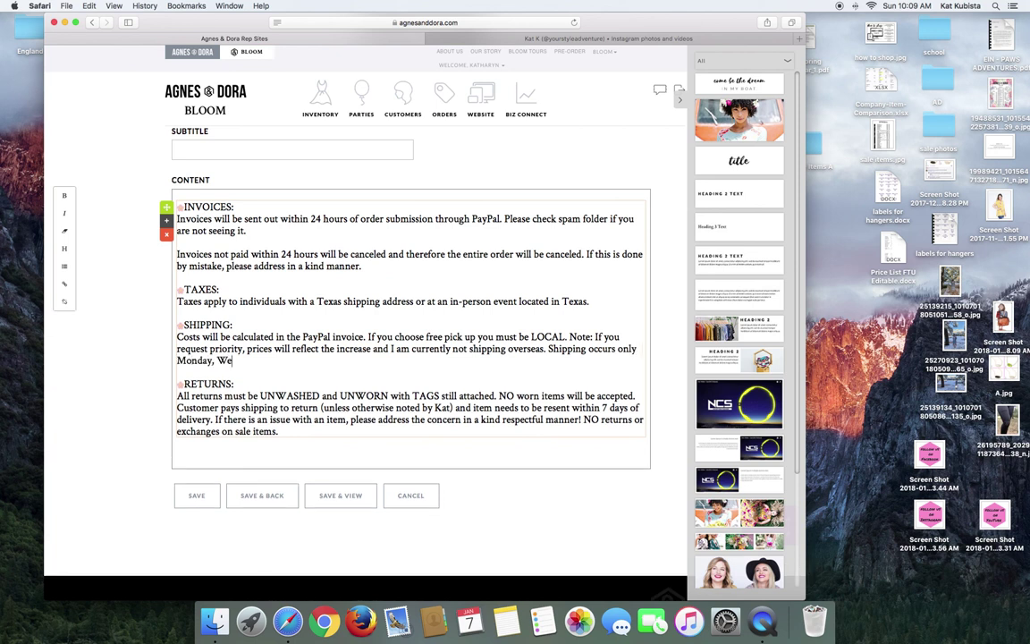
type("dnesday and Friday.")
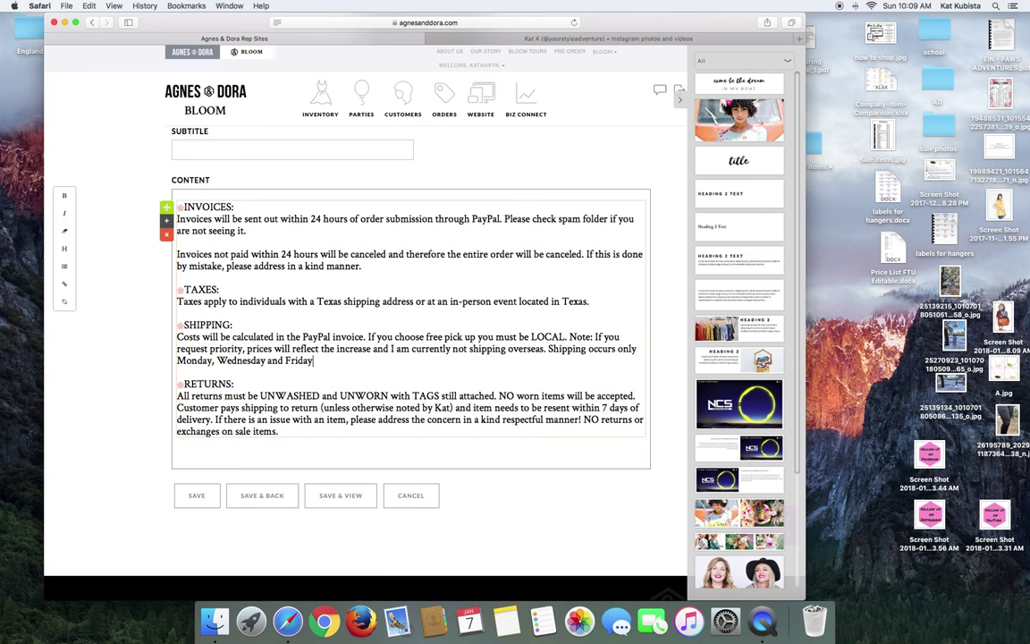
left_click(199, 494)
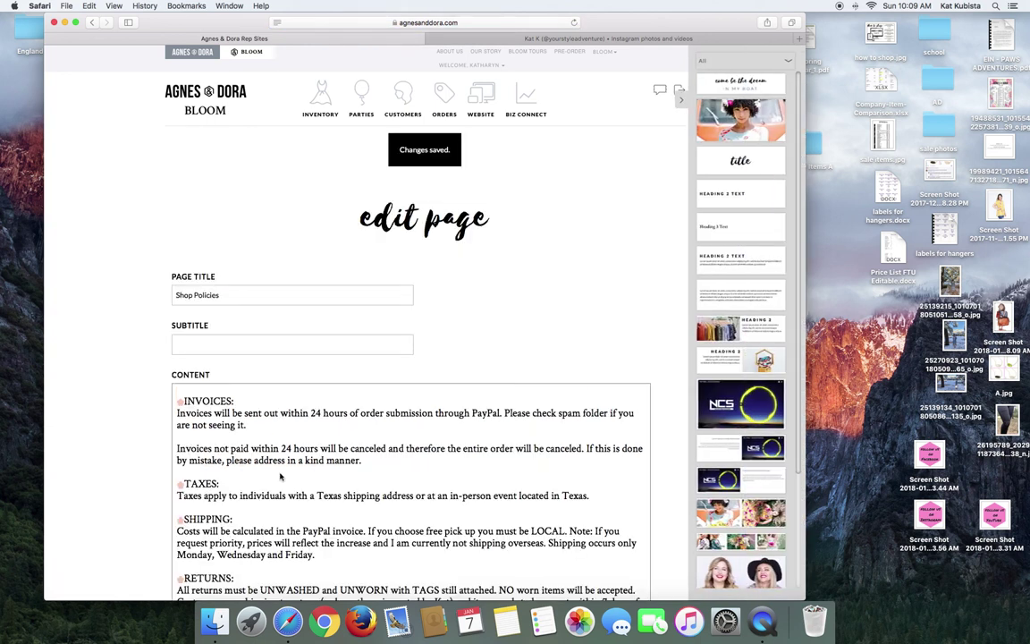